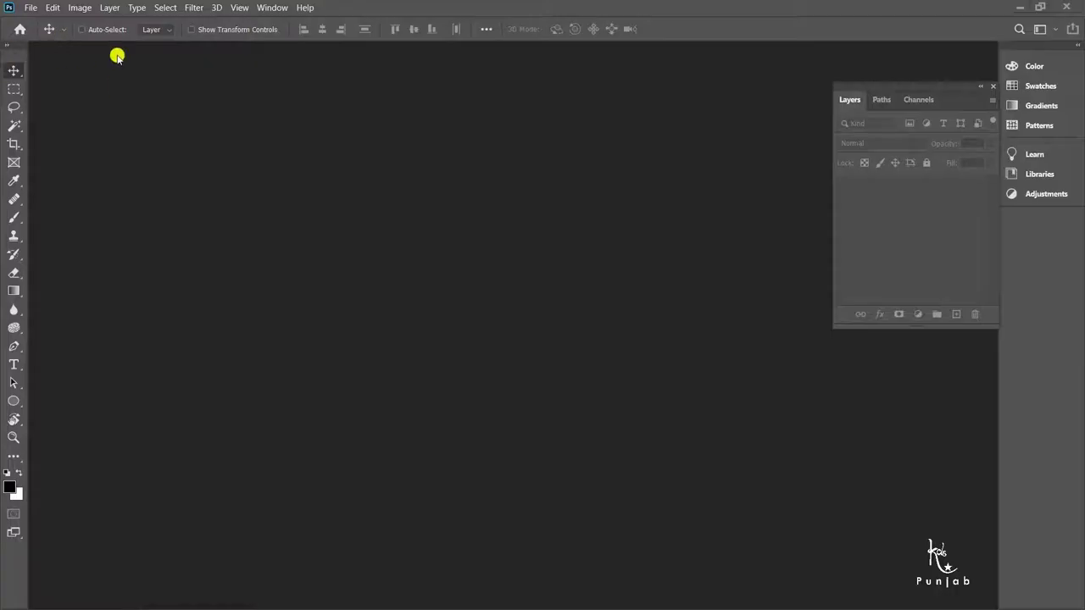
Step: Open the moon-holding woman, mountain, flying fox and lightning storm Desktop photos together
click(30, 8)
click(51, 32)
click(335, 219)
shift+click(352, 174)
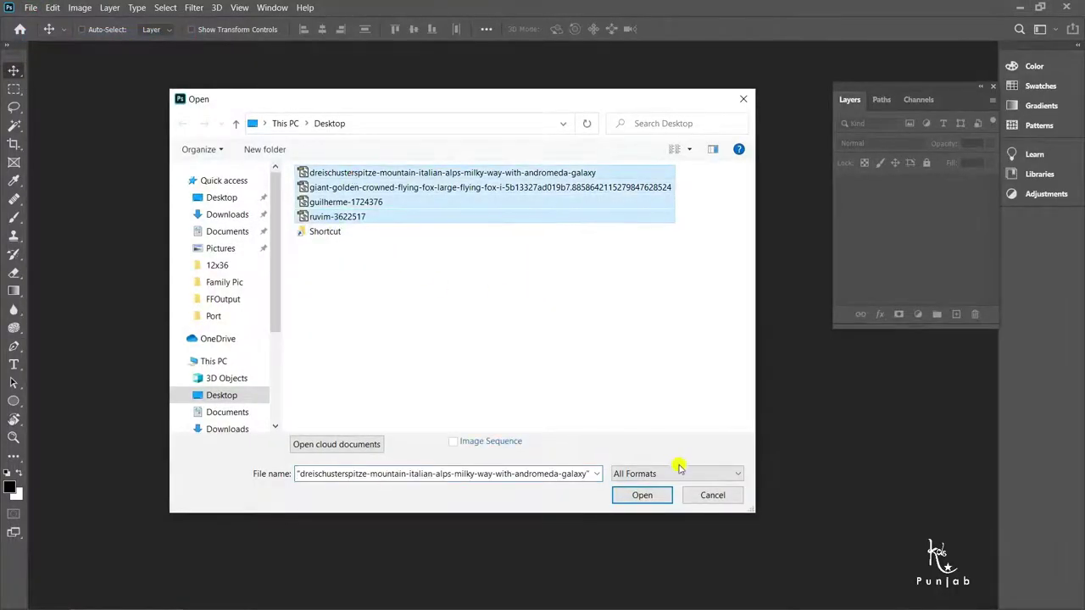
key(Return)
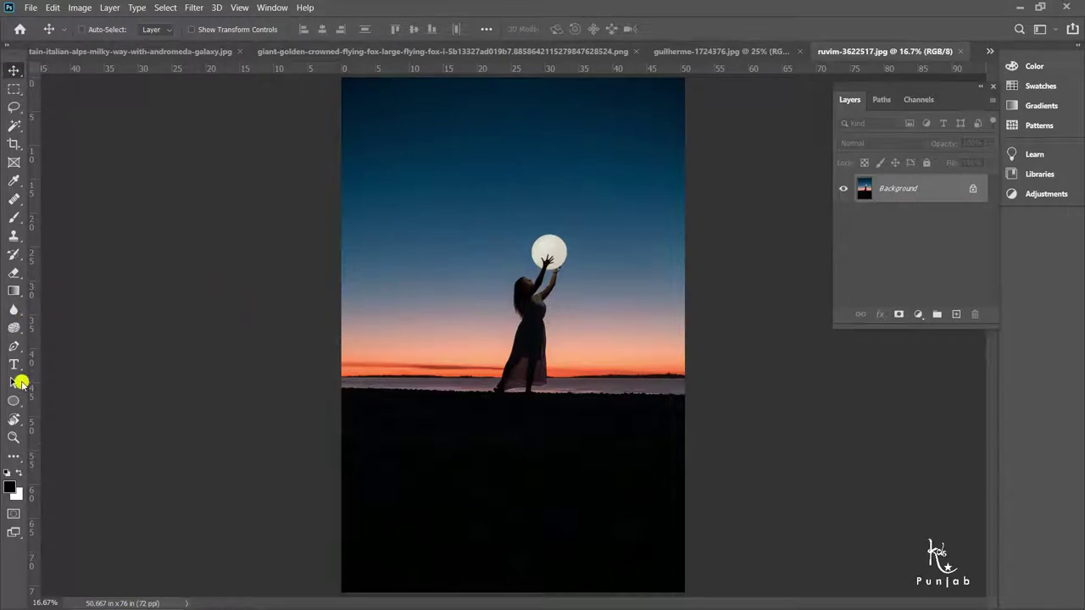
Step: Zoom in on the woman's dress and begin a Pen outline up its left edge
key(z)
drag(448, 347, 593, 448)
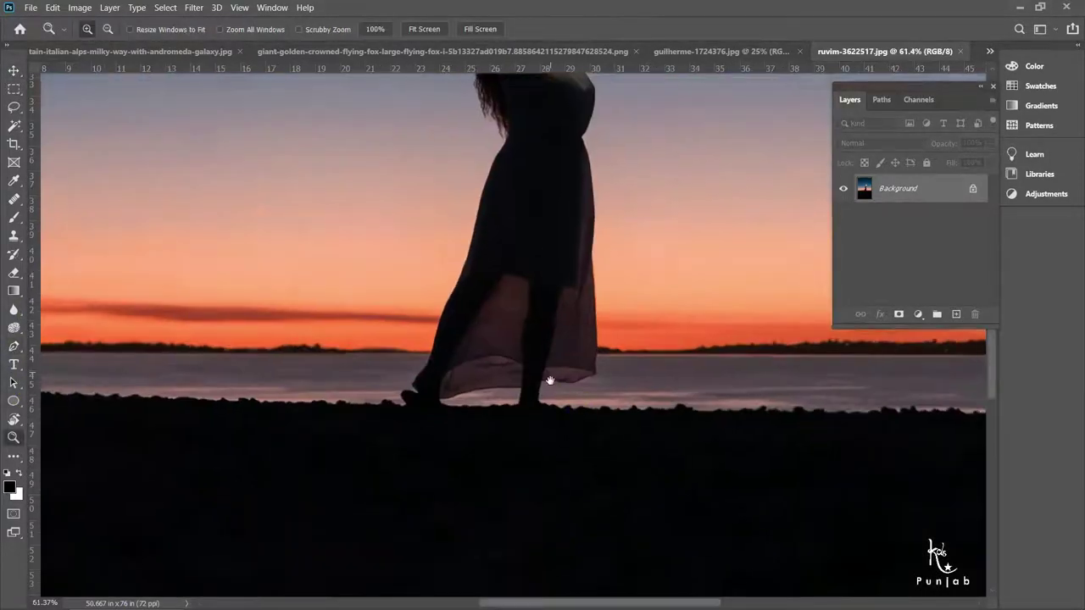
click(14, 346)
click(402, 482)
drag(392, 480, 445, 481)
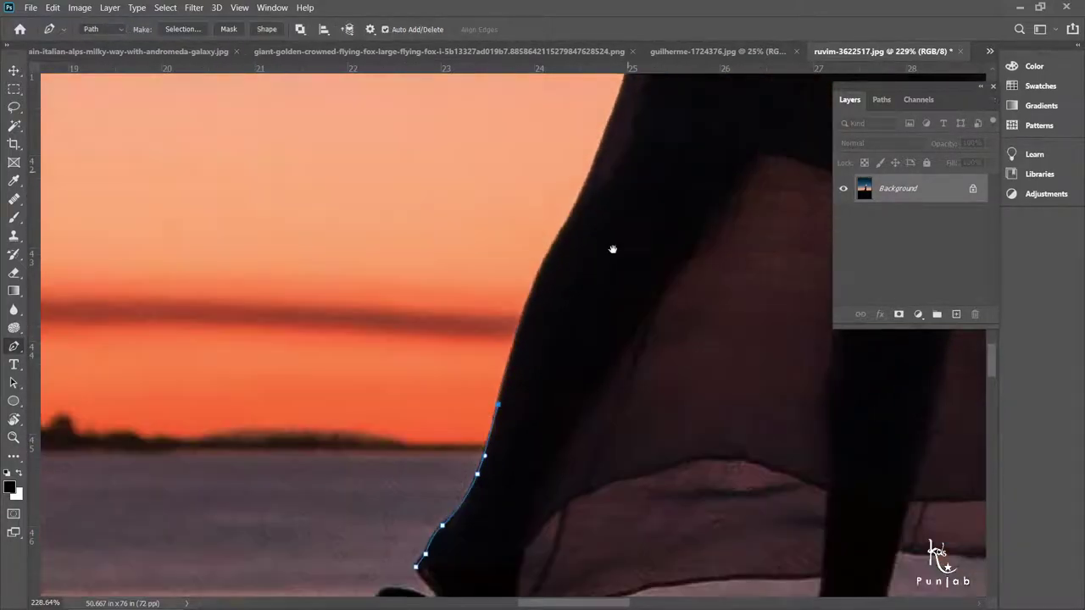
drag(613, 250, 482, 356)
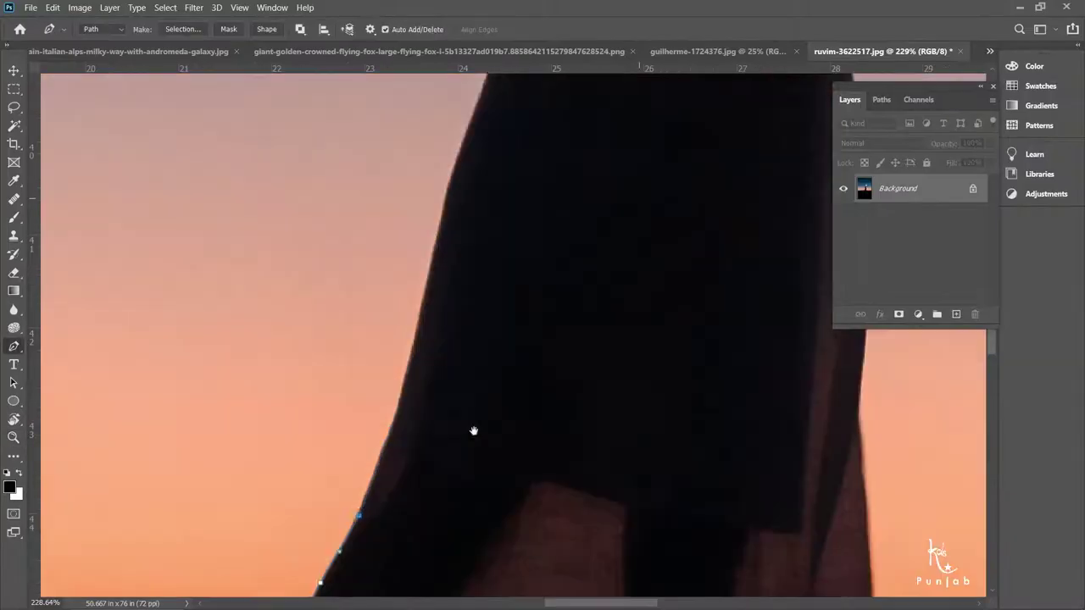
drag(475, 431, 439, 268)
click(439, 268)
Step: Continue the Pen outline over the woman's hair and around the glowing moon
drag(498, 129, 456, 361)
drag(374, 225, 398, 475)
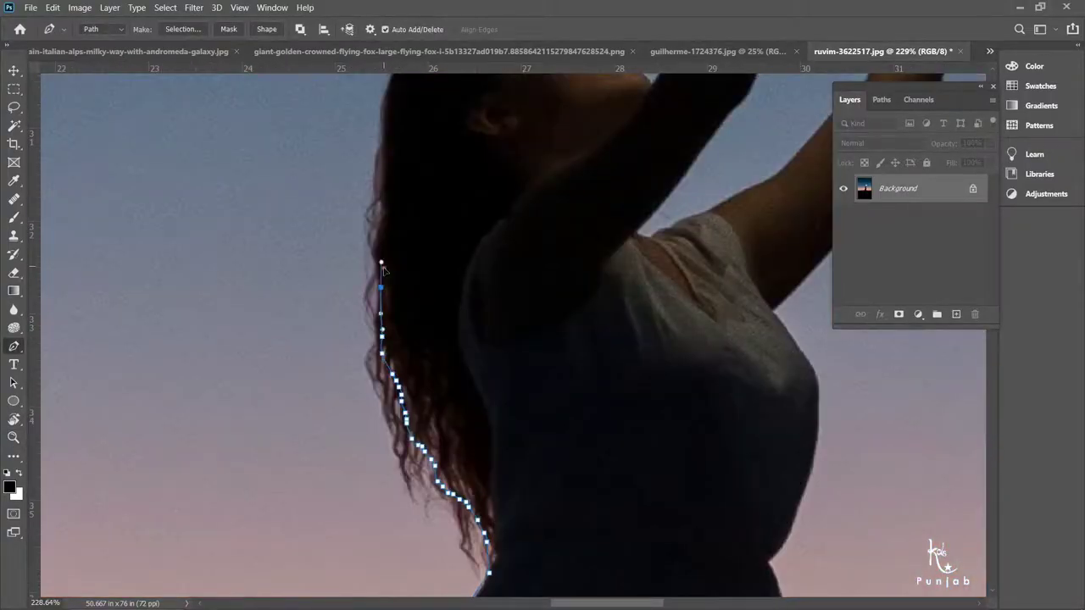
drag(424, 102, 439, 273)
scroll(553, 285, up, 2)
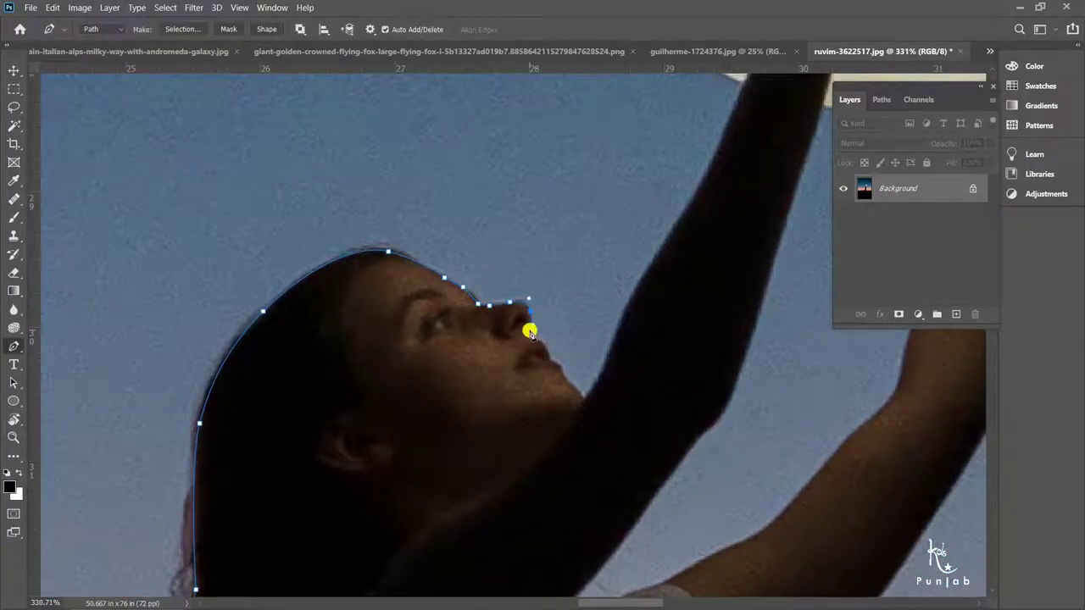
scroll(593, 378, up, 5)
alt+scroll(514, 443, down, 3)
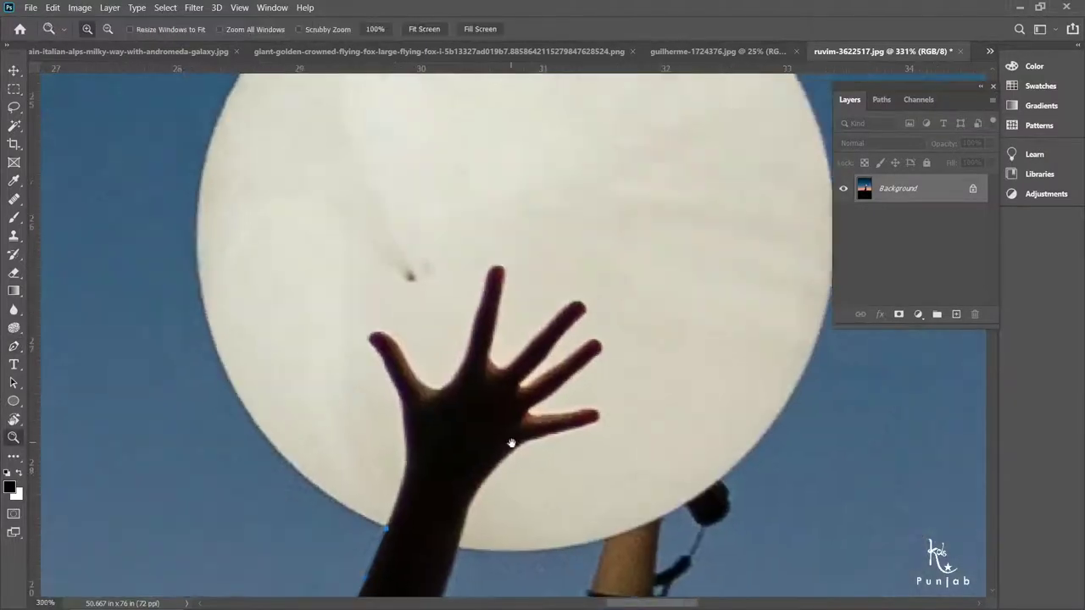
drag(288, 294, 287, 210)
scroll(290, 297, up, 2)
drag(374, 193, 479, 128)
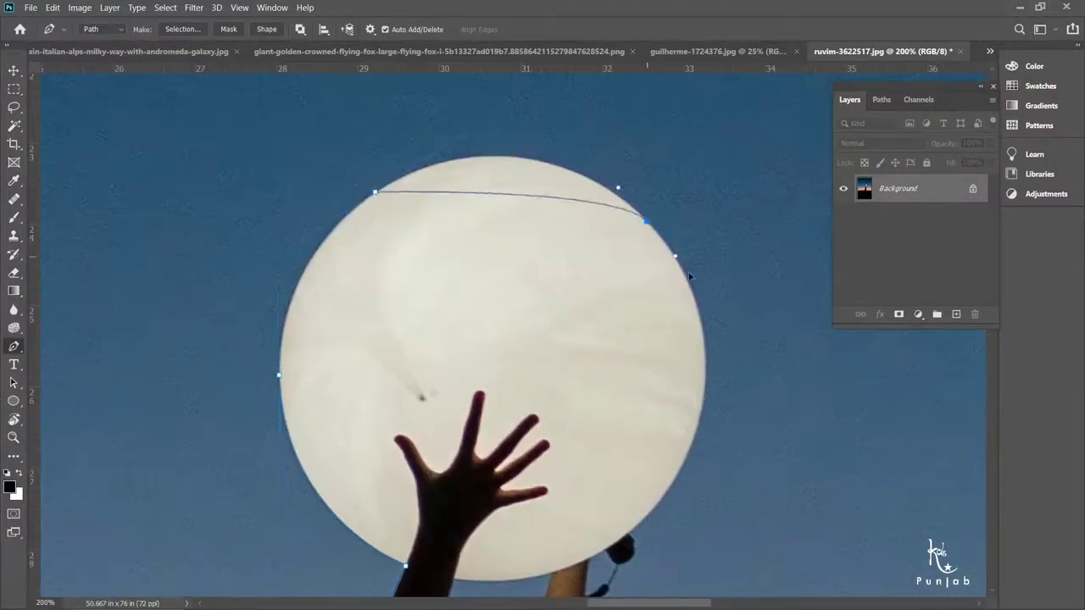
scroll(689, 276, down, 2)
drag(700, 286, 686, 399)
Step: Trace the outline down the dress's right edge, along the hem, foot and ground
scroll(671, 350, down, 2)
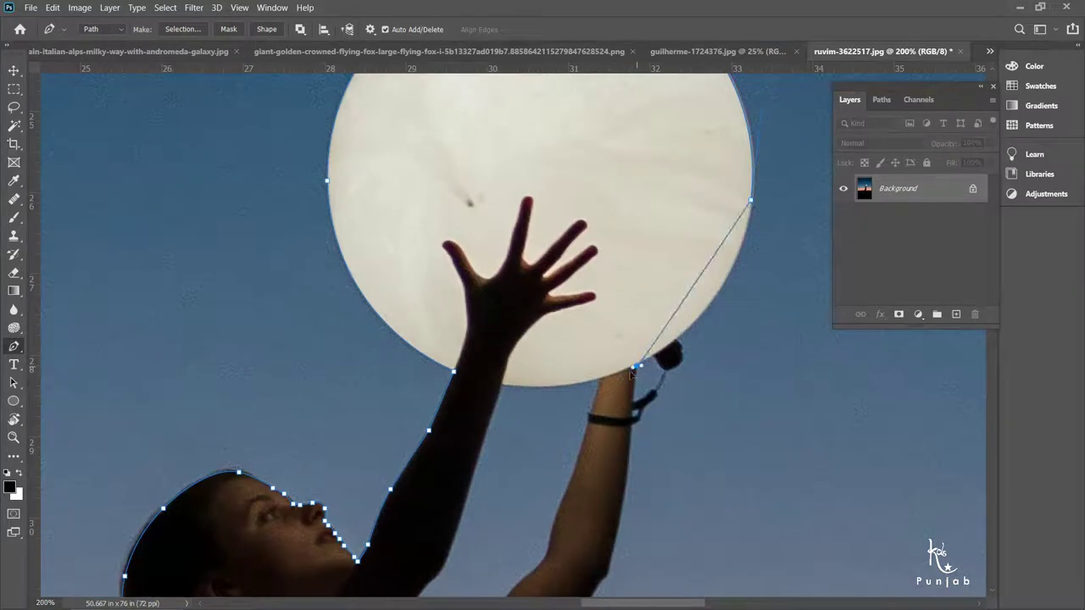
scroll(632, 435, down, 4)
scroll(590, 424, down, 2)
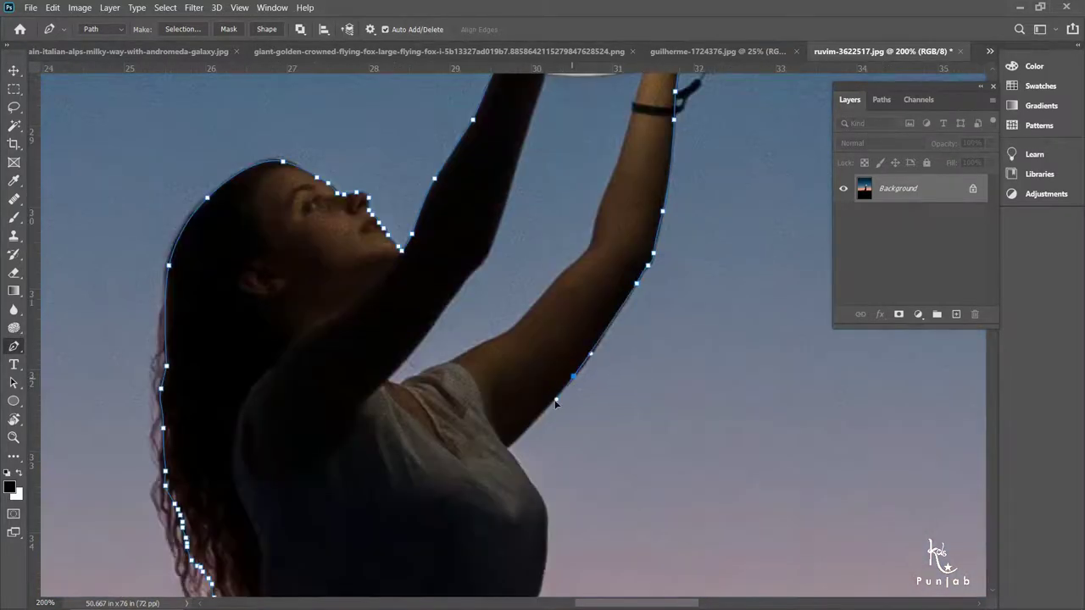
scroll(519, 307, down, 3)
scroll(605, 331, down, 4)
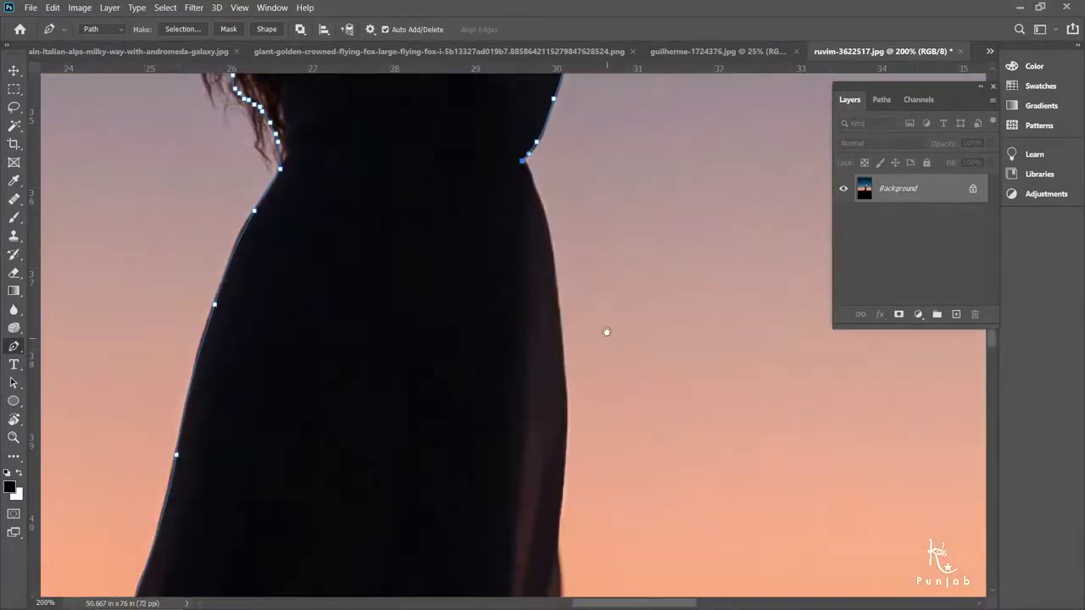
click(559, 260)
scroll(560, 260, down, 2)
scroll(569, 376, down, 2)
scroll(577, 357, down, 2)
click(582, 339)
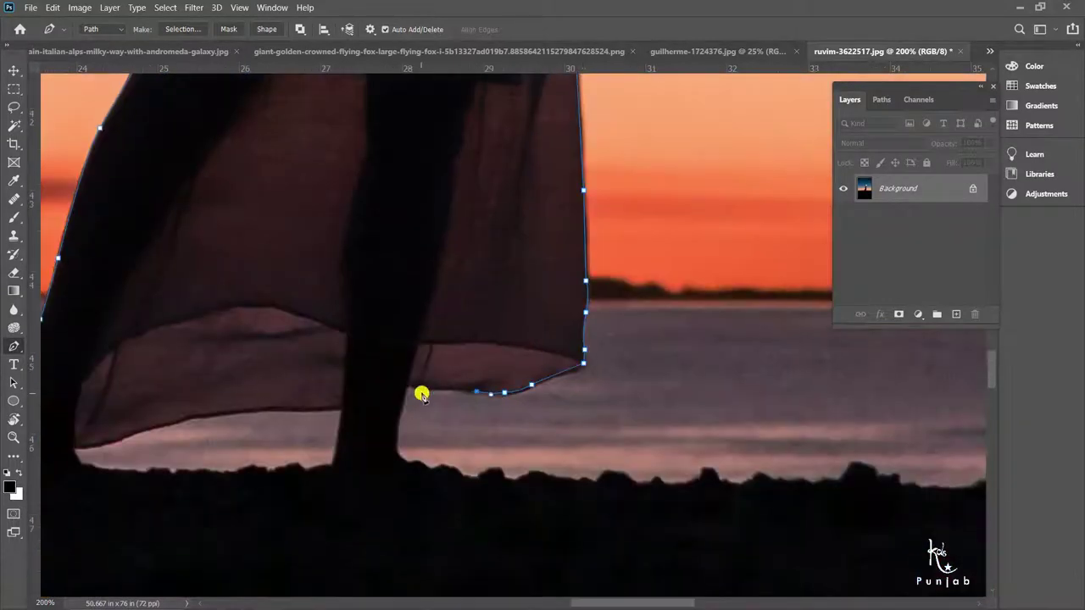
drag(398, 458, 683, 394)
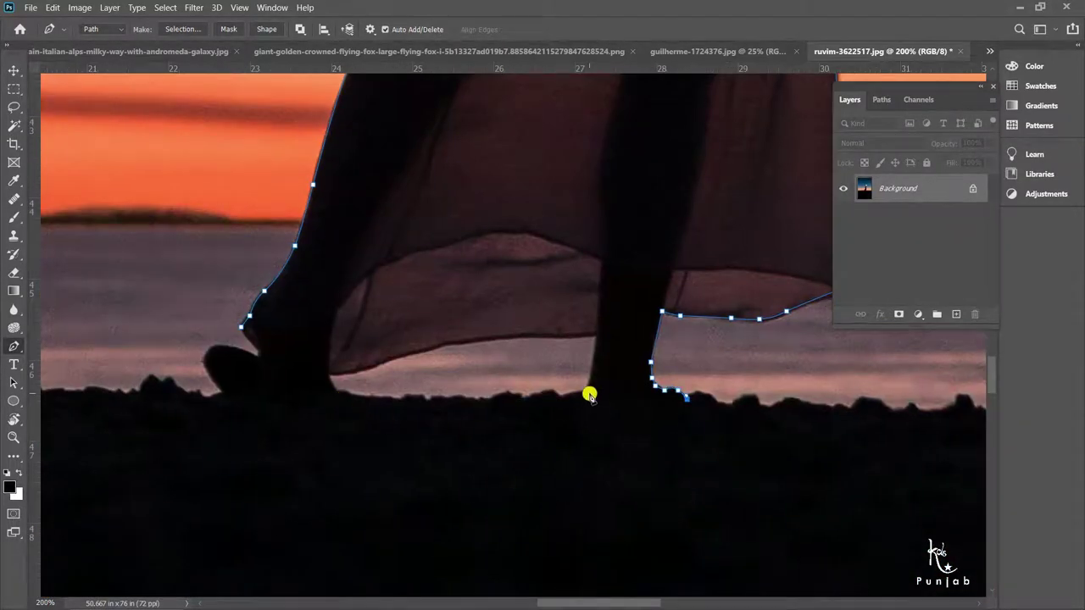
drag(337, 391, 412, 340)
click(300, 343)
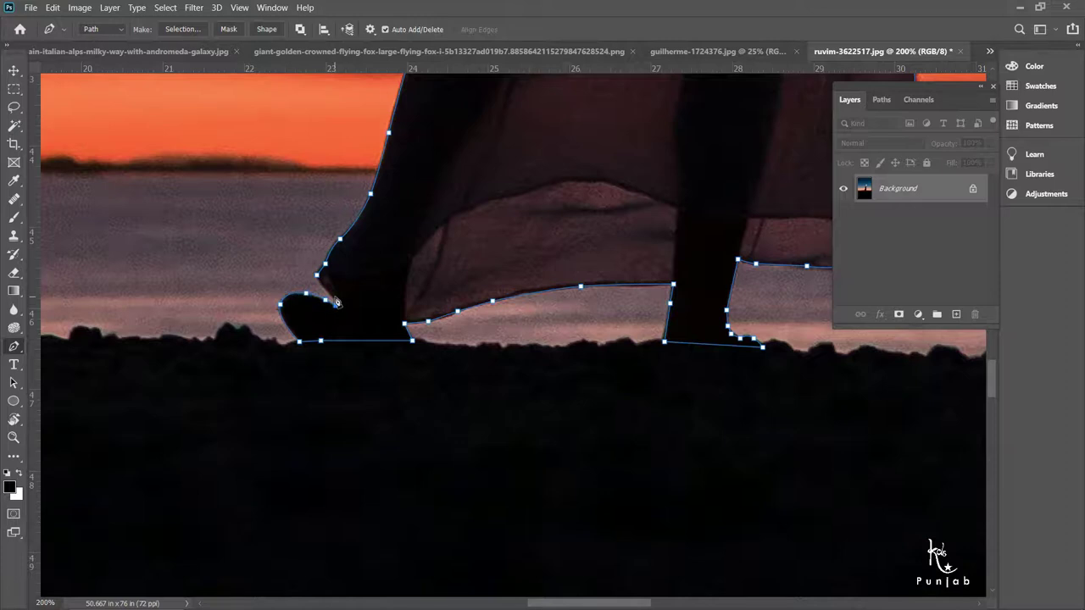
click(335, 301)
Step: Finish the Pen outline along the raised arm and move to the lightning storm image
scroll(461, 436, down, 5)
scroll(520, 334, up, 4)
scroll(395, 387, up, 2)
scroll(574, 410, up, 2)
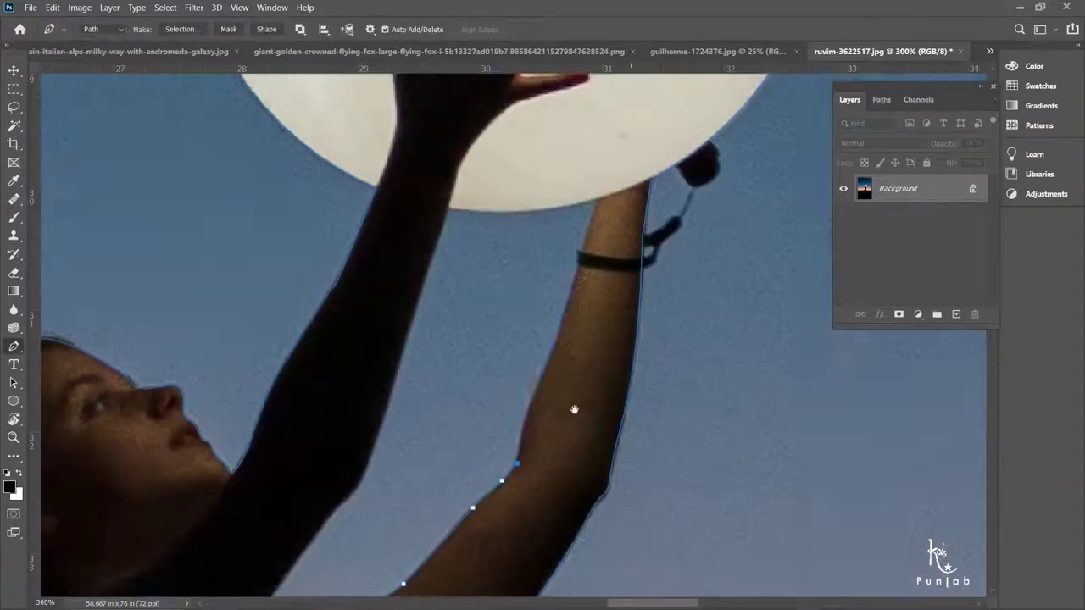
drag(574, 411, 572, 431)
click(402, 367)
drag(368, 476, 413, 308)
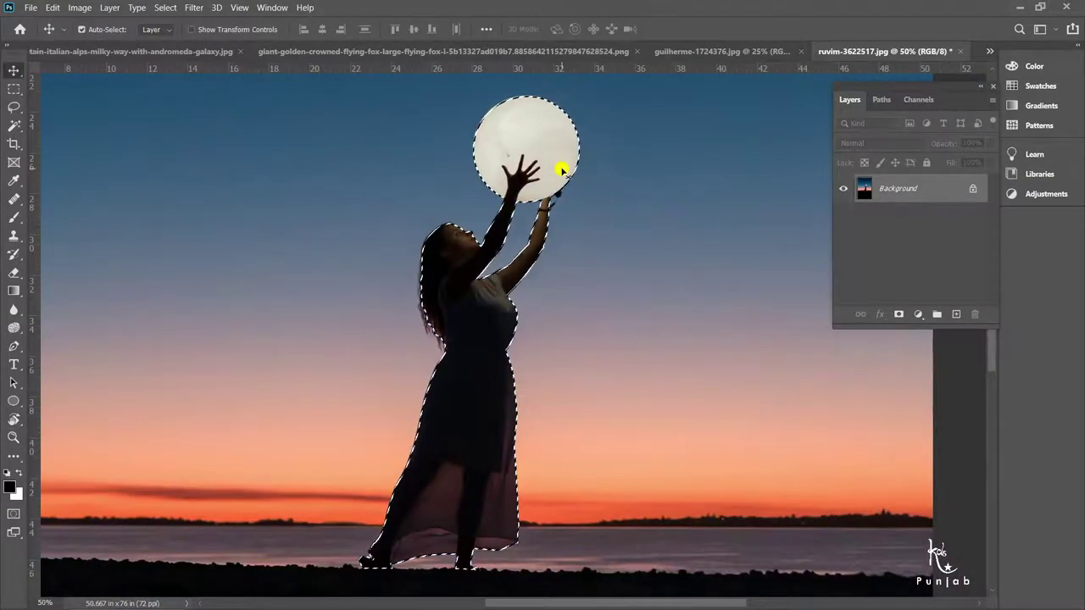
click(686, 51)
Step: Bring up the Milky Way mountain photo and zoom in on its left ridge
click(514, 51)
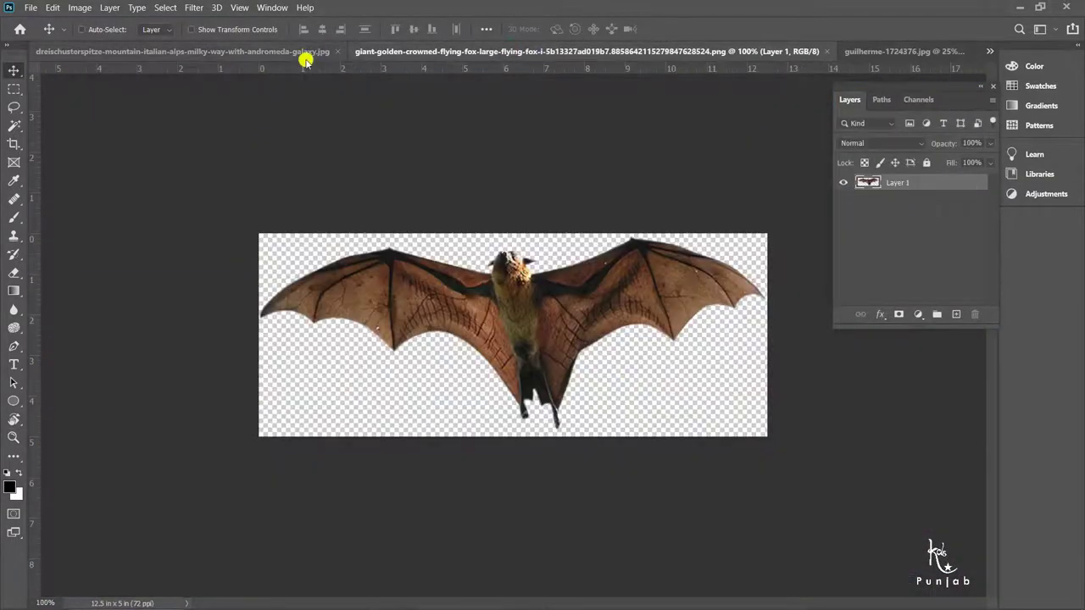
click(257, 53)
key(z)
alt+click(498, 399)
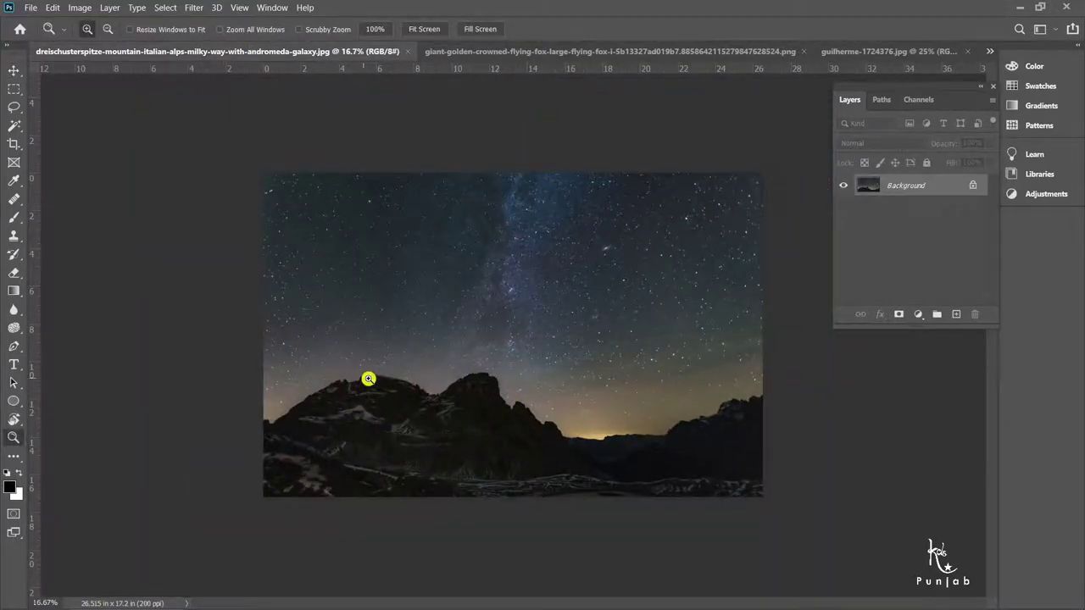
drag(254, 570, 255, 570)
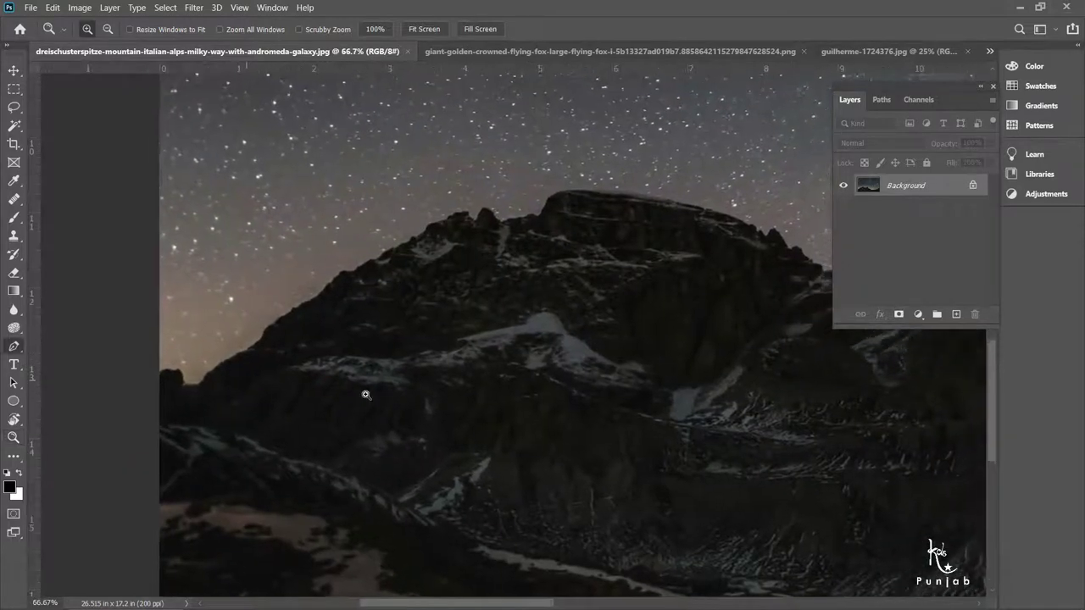
Step: Trace the mountain ridge line with the Pen tool from the left edge to the right peak
key(p)
drag(154, 373, 180, 374)
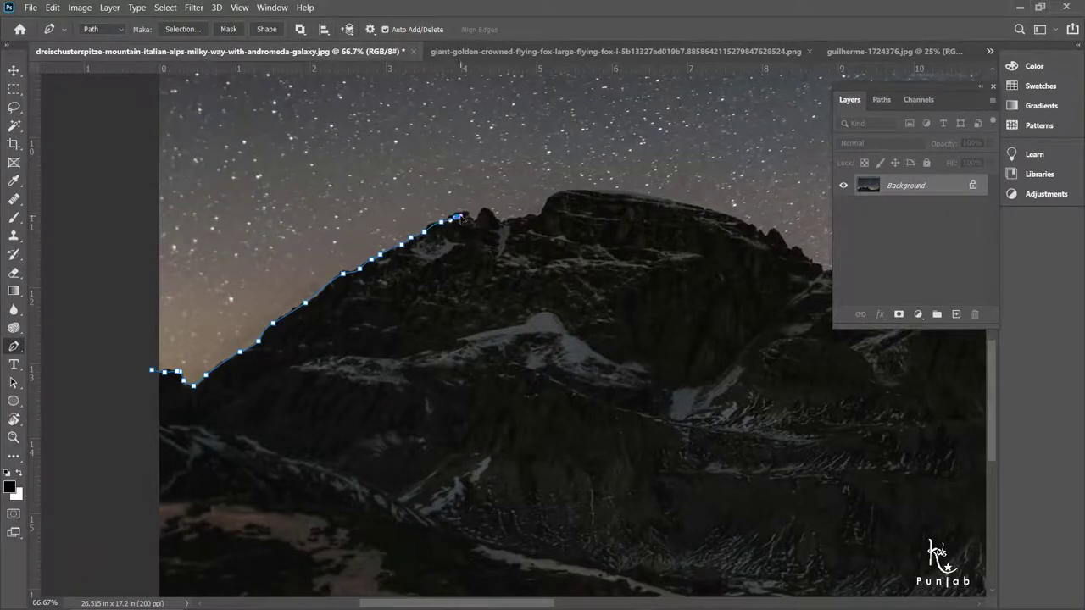
click(370, 238)
click(338, 273)
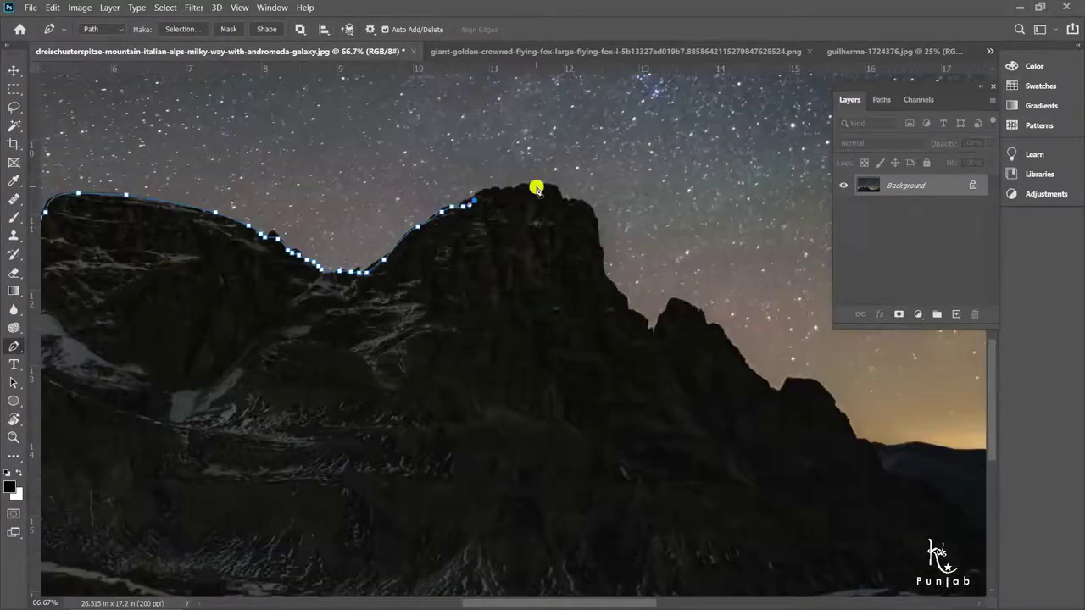
click(343, 311)
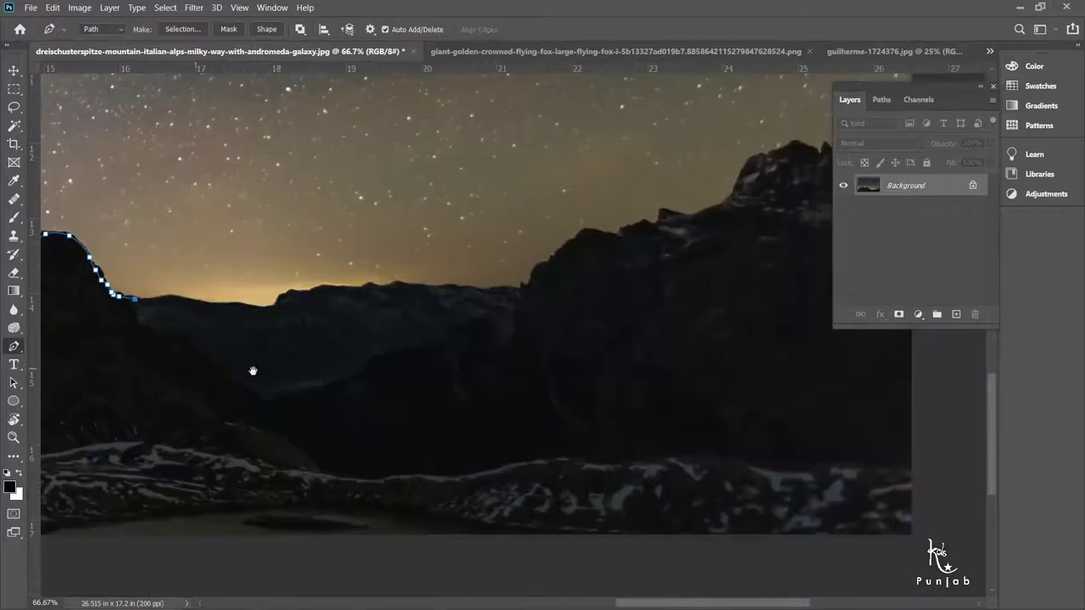
click(357, 349)
click(384, 320)
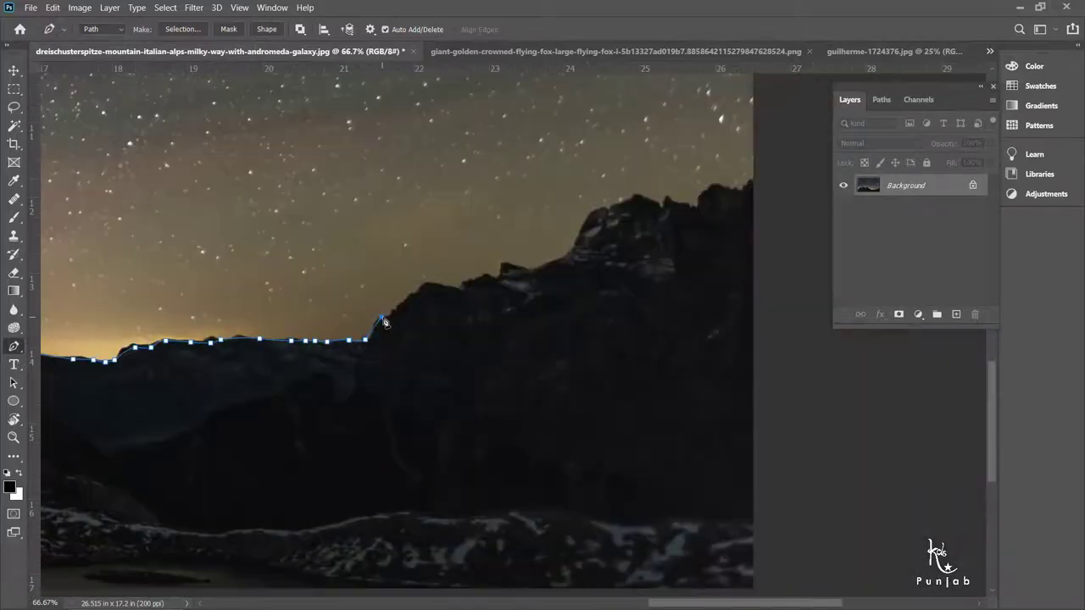
click(597, 283)
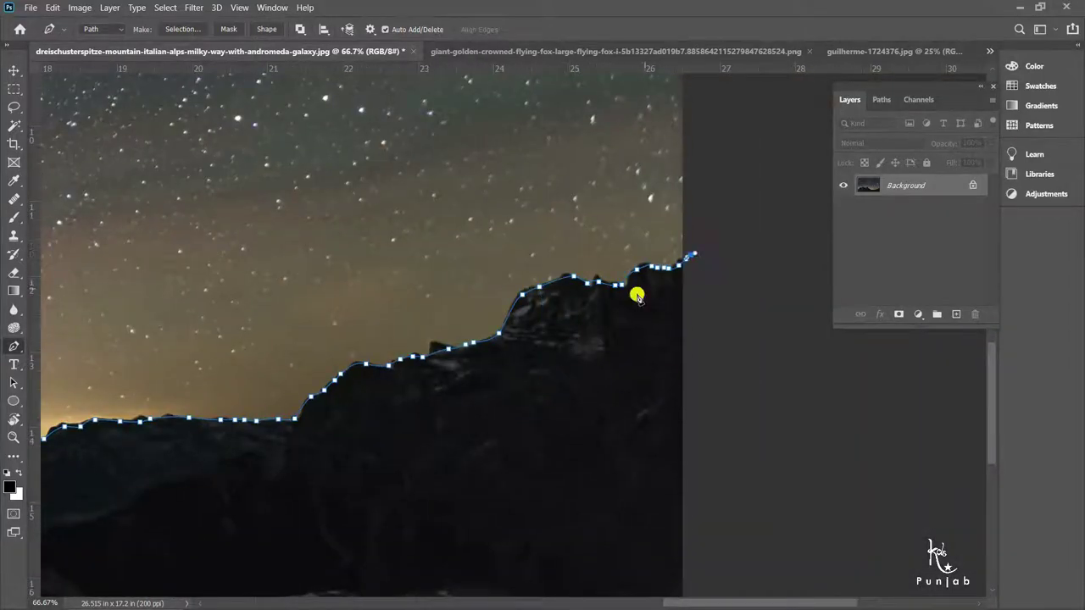
Step: Convert the ridge path to a selection and copy the mountains onto a new Layer 1
key(ctrl+Return)
key(v)
key(F7)
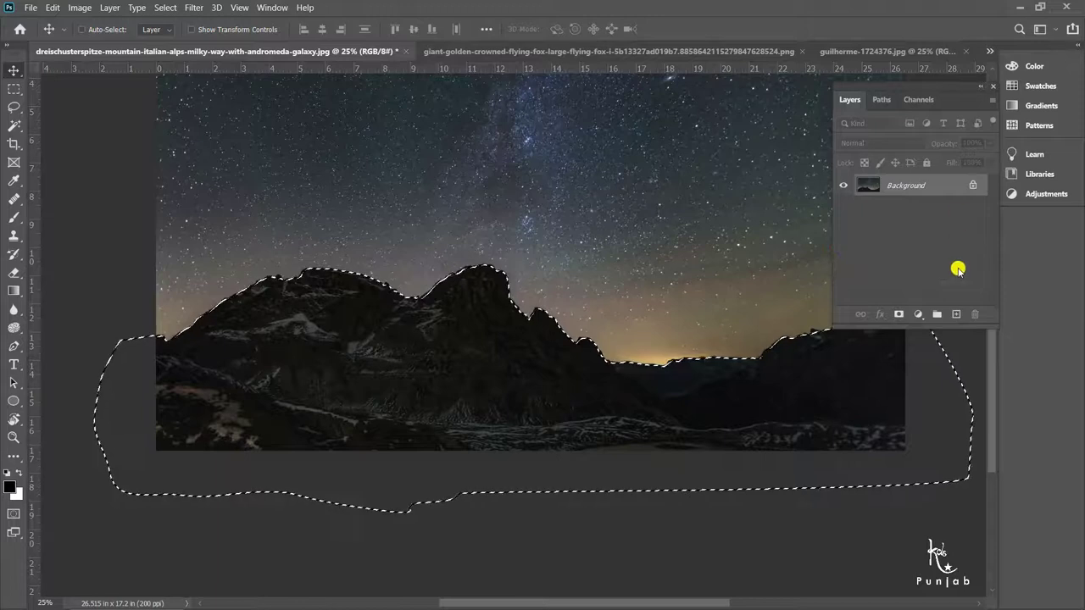
key(ctrl+j)
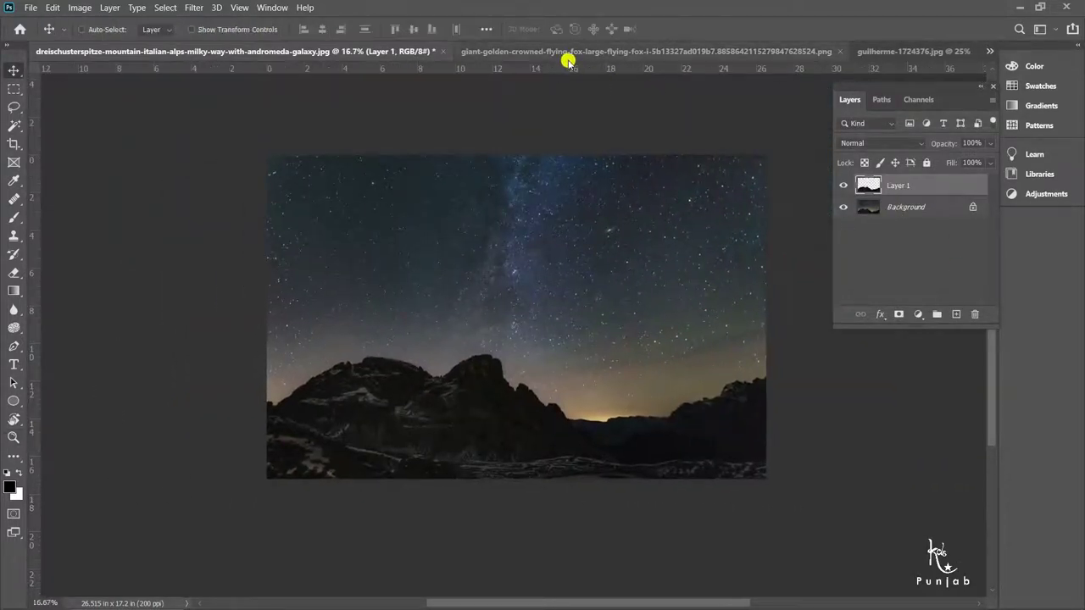
click(570, 52)
Step: Select the stormy sky down to the city skyline in the lightning storm image
drag(864, 59, 675, 280)
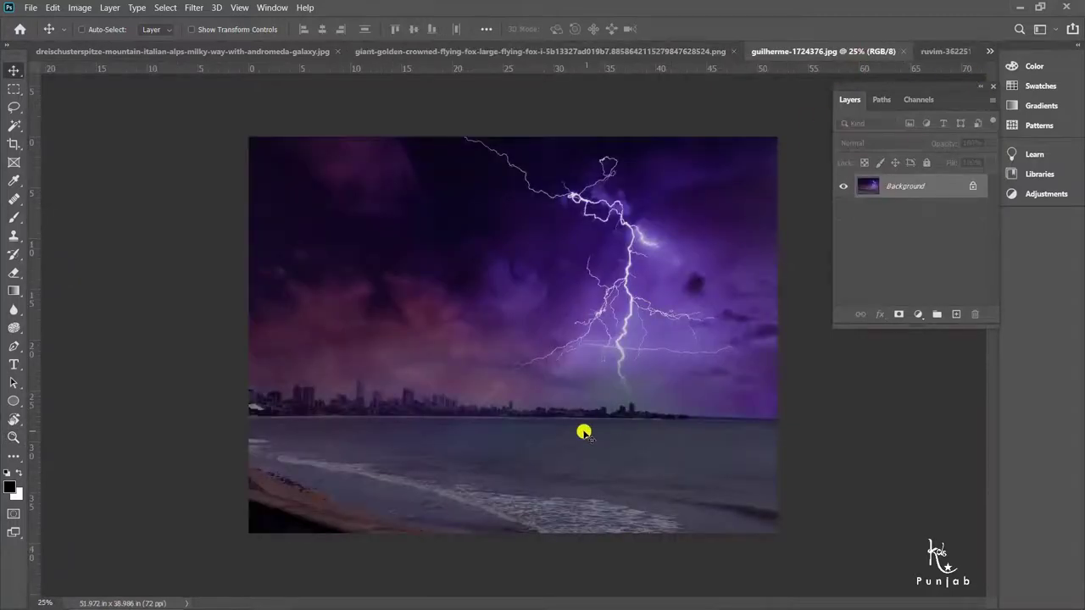
key(z)
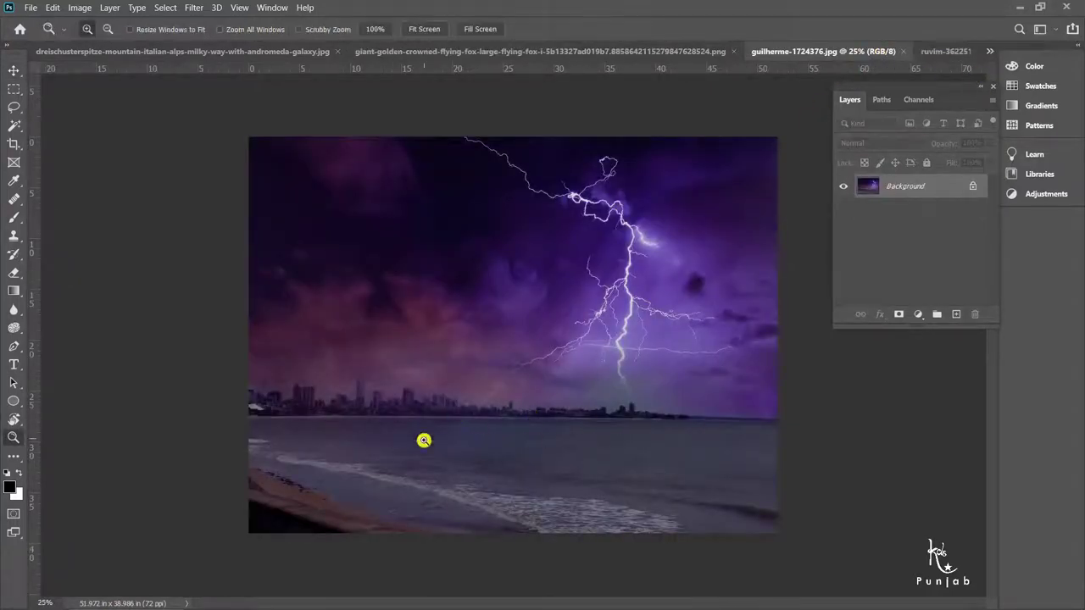
click(385, 387)
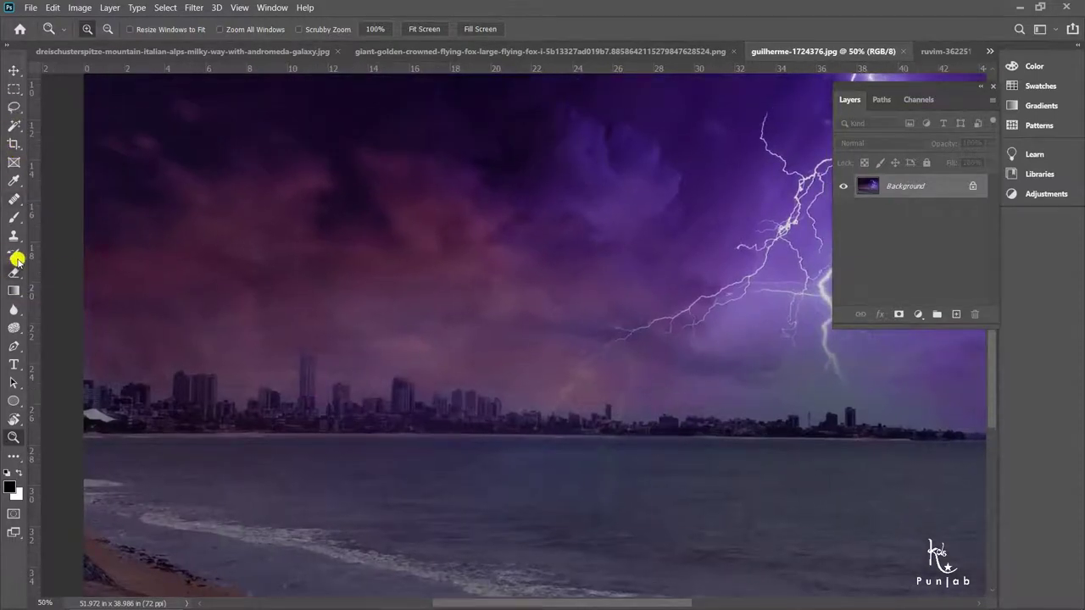
key(ctrl+minus)
key(ctrl+minus)
key(p)
click(14, 88)
drag(166, 120, 747, 384)
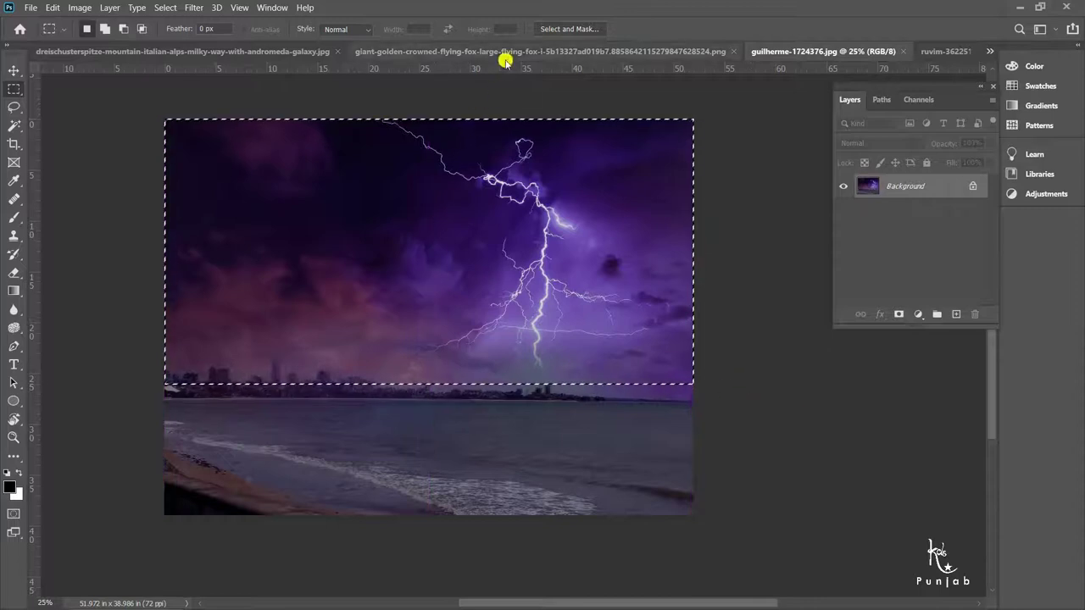
Step: Paste the lightning sky into the mountain document and place it beneath the mountain layer
click(504, 52)
click(227, 51)
key(ctrl+v)
key(v)
mouse_move(610, 351)
mouse_down()
mouse_move(574, 278)
mouse_move(516, 286)
mouse_up()
key(ctrl+bracketleft)
Step: Scale up the lightning sky Layer 2 to fill the top of the frame
key(ctrl+t)
drag(619, 331, 769, 408)
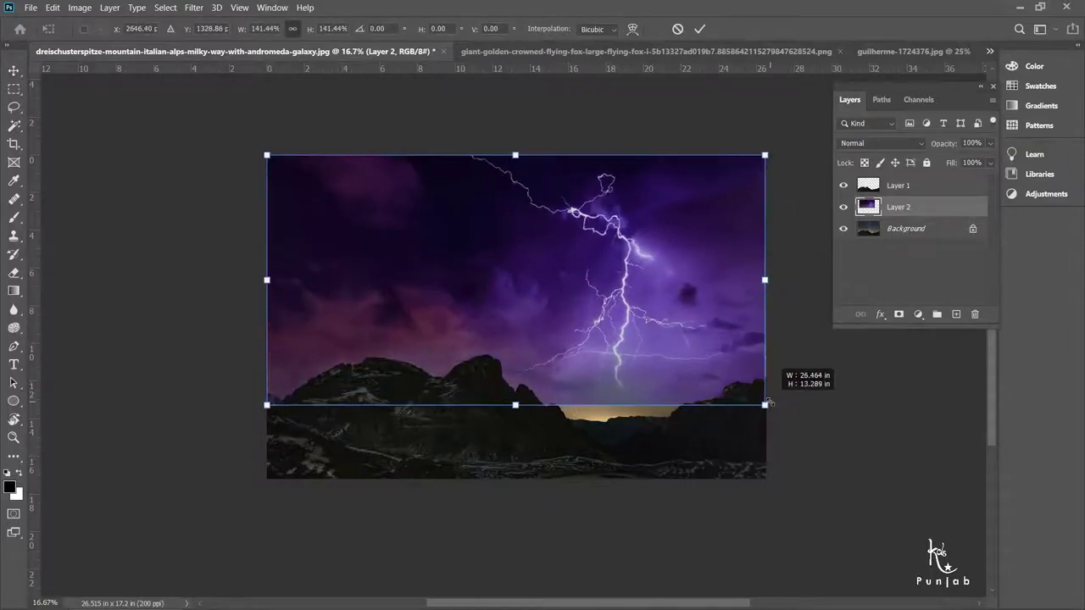
drag(518, 407, 525, 420)
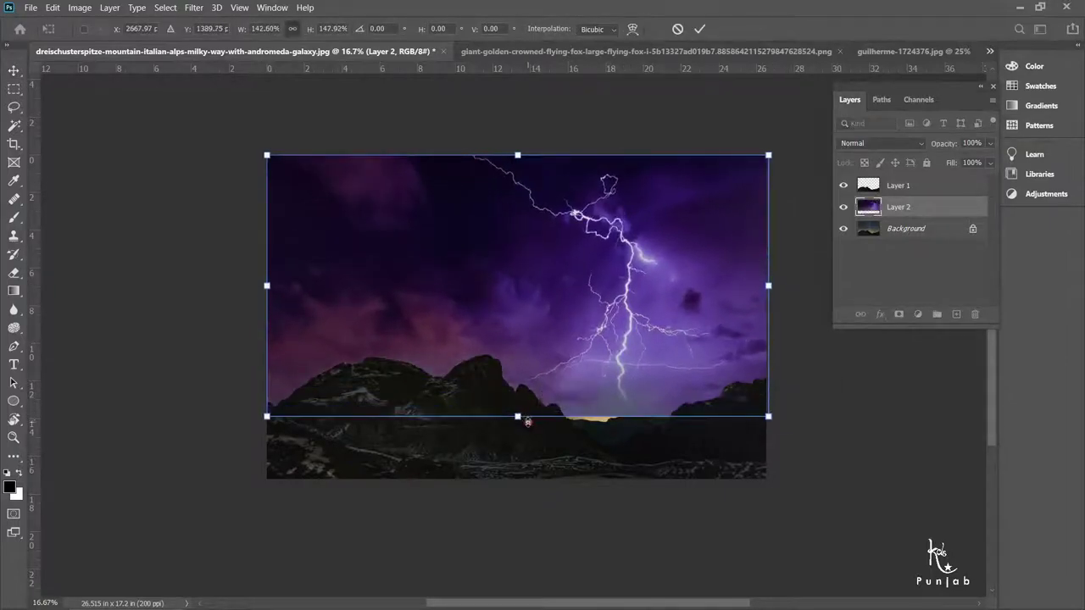
key(Return)
Step: Free-transform mountain Layer 1, widening its sides and raising its top edge
right_click(655, 440)
click(676, 446)
key(ctrl+t)
drag(538, 353, 534, 348)
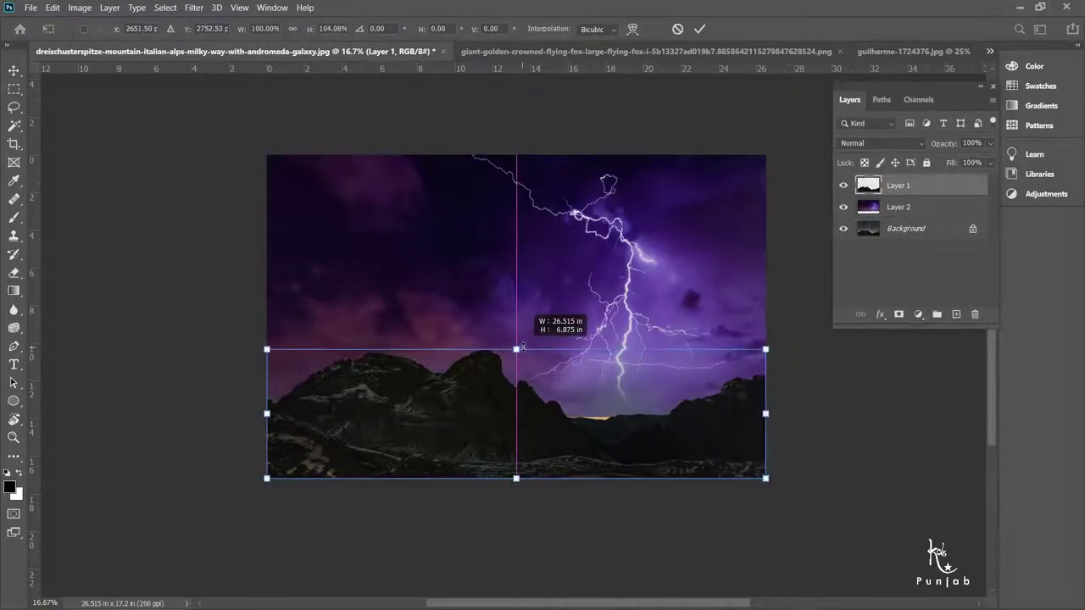
drag(266, 413, 257, 413)
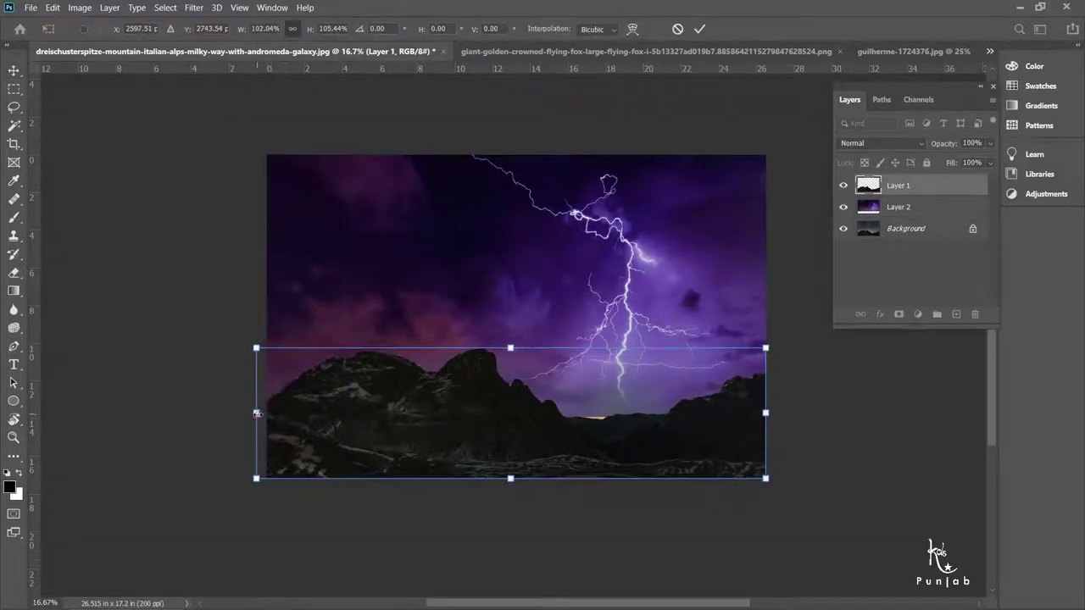
drag(766, 413, 768, 412)
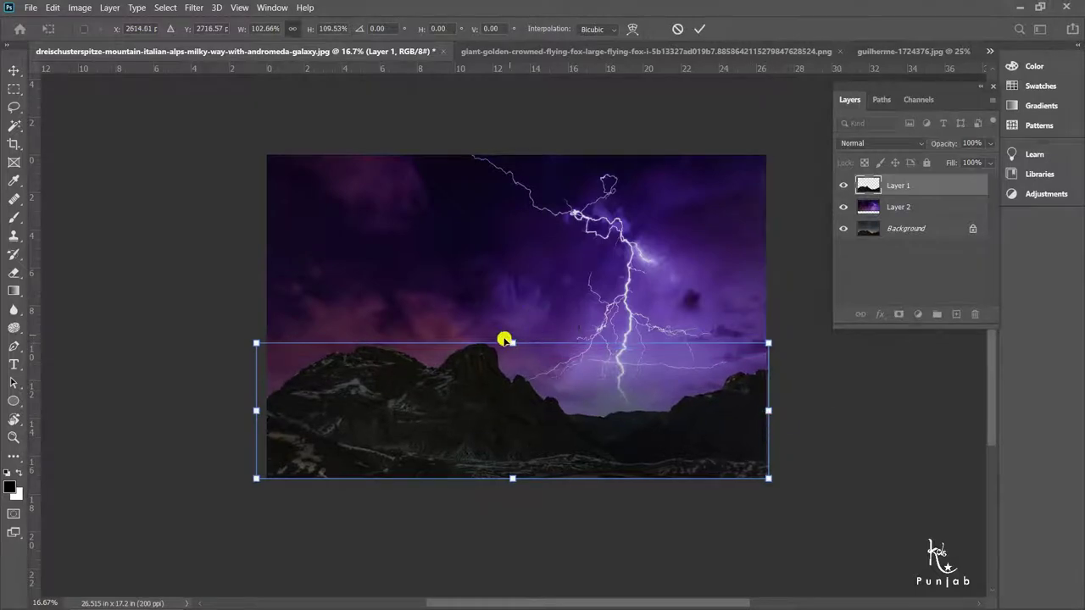
drag(512, 348, 518, 336)
Step: Commit the mountain resize and brighten lightning sky Layer 2 with Brightness/Contrast
click(637, 330)
right_click(640, 327)
click(670, 330)
click(80, 7)
click(262, 41)
mouse_move(811, 186)
mouse_down()
mouse_move(862, 182)
mouse_move(858, 215)
mouse_up()
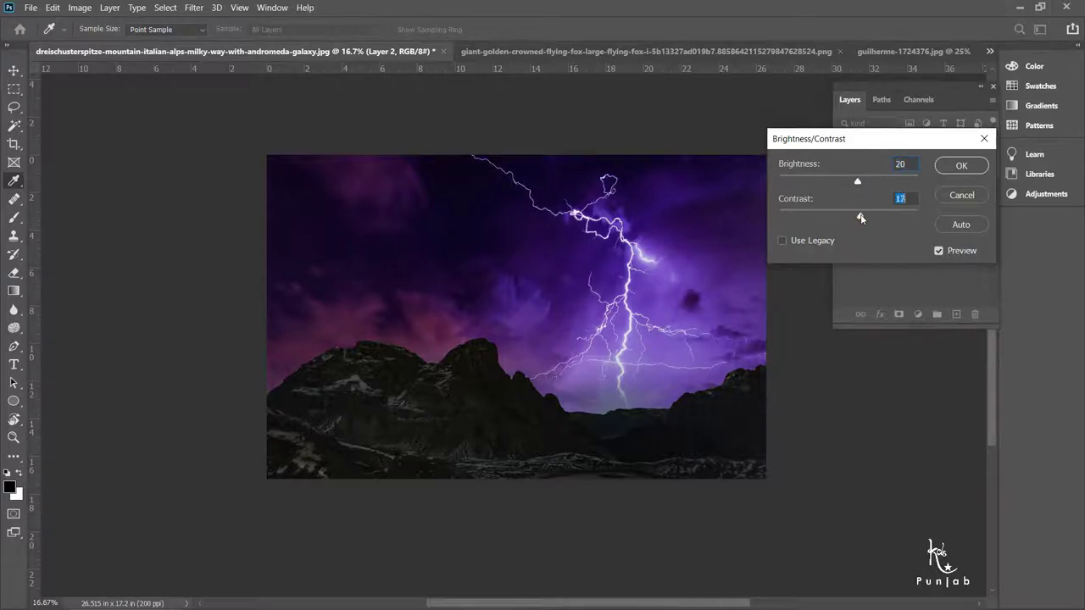
key(Return)
Step: Select mountain Layer 1 and open Brightness/Contrast, then dismiss it unchanged
right_click(548, 423)
click(489, 425)
click(80, 8)
click(254, 39)
click(949, 165)
drag(552, 296, 499, 297)
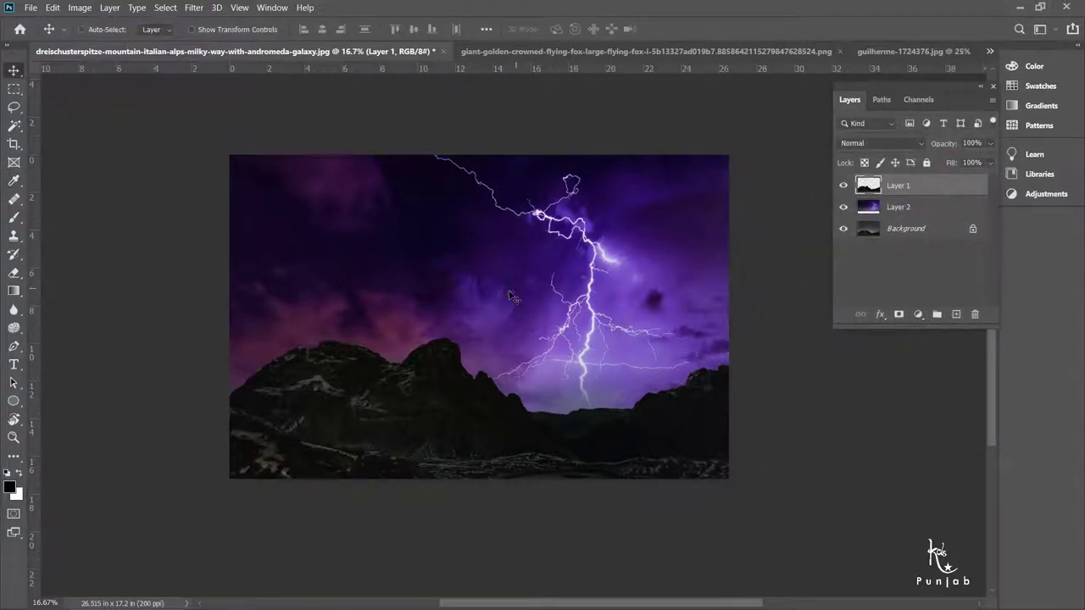
right_click(401, 392)
click(425, 404)
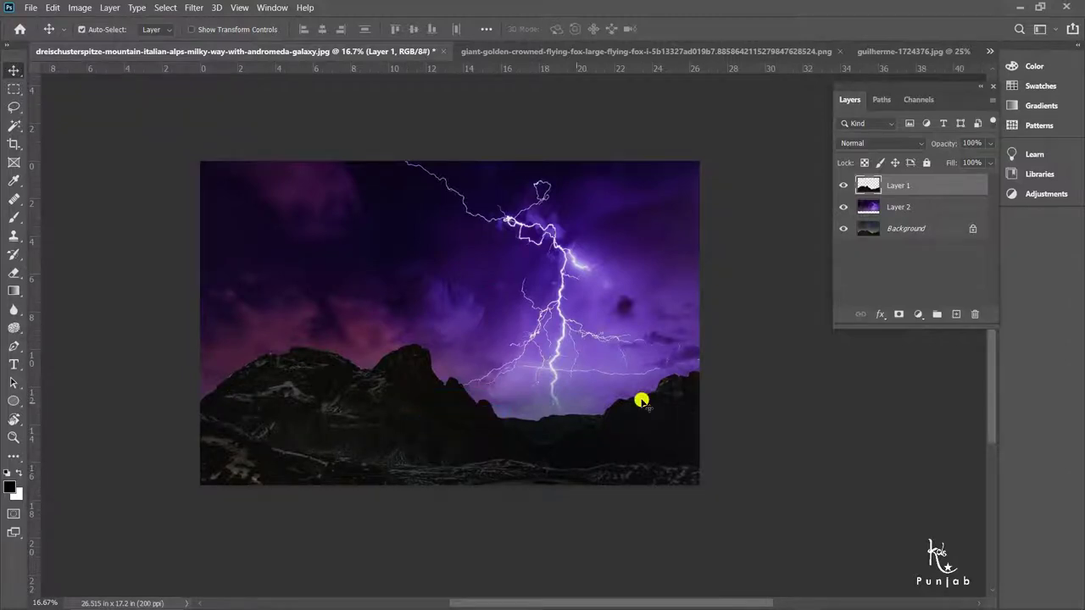
Step: Apply Color Balance +7, -15, +27 to the mountains, tinting them purple
key(ctrl+b)
mouse_move(863, 190)
mouse_down()
mouse_move(880, 174)
mouse_move(893, 210)
mouse_up()
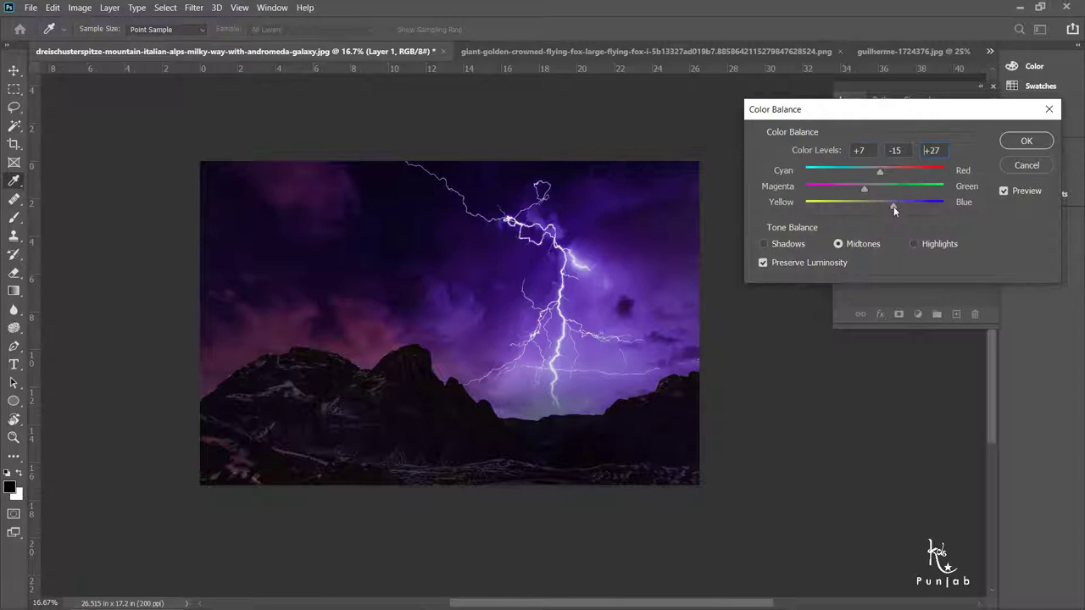
key(Return)
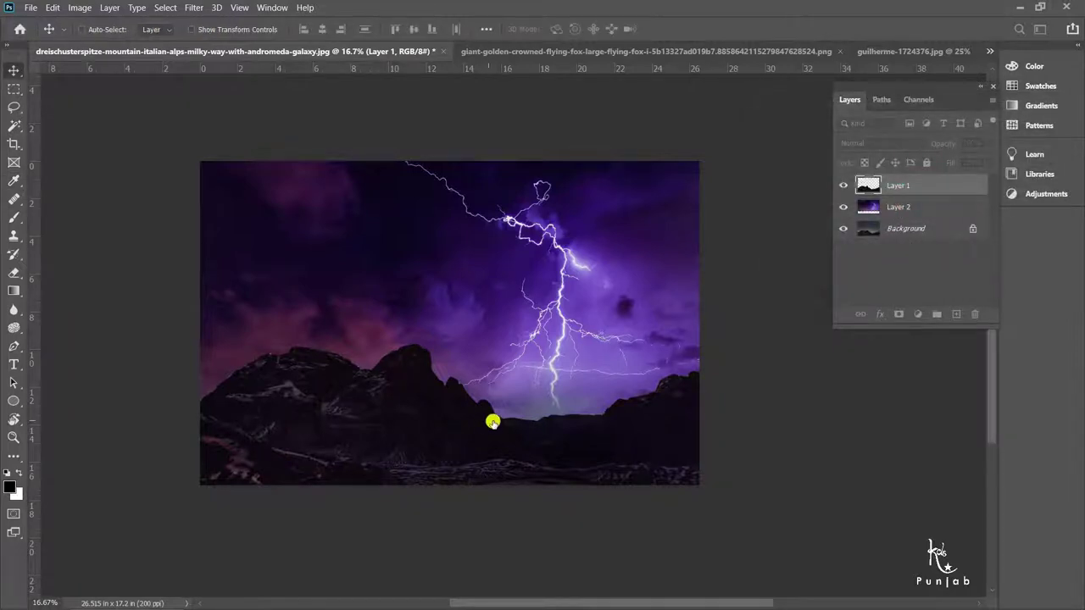
drag(501, 358, 485, 376)
click(684, 181)
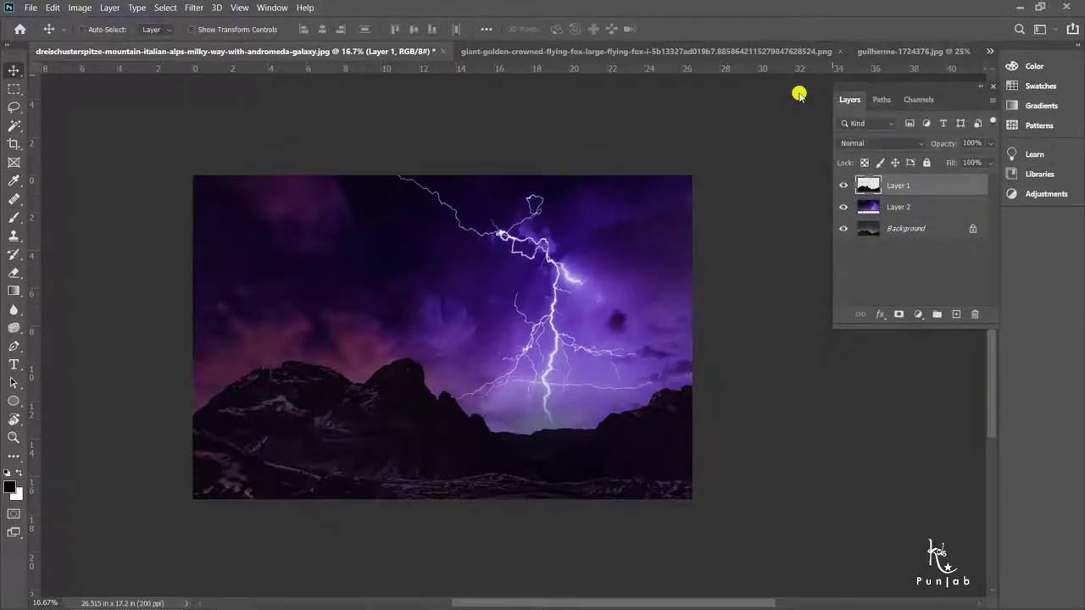
Step: Close the beach image document and return to the woman-with-moon image
click(899, 51)
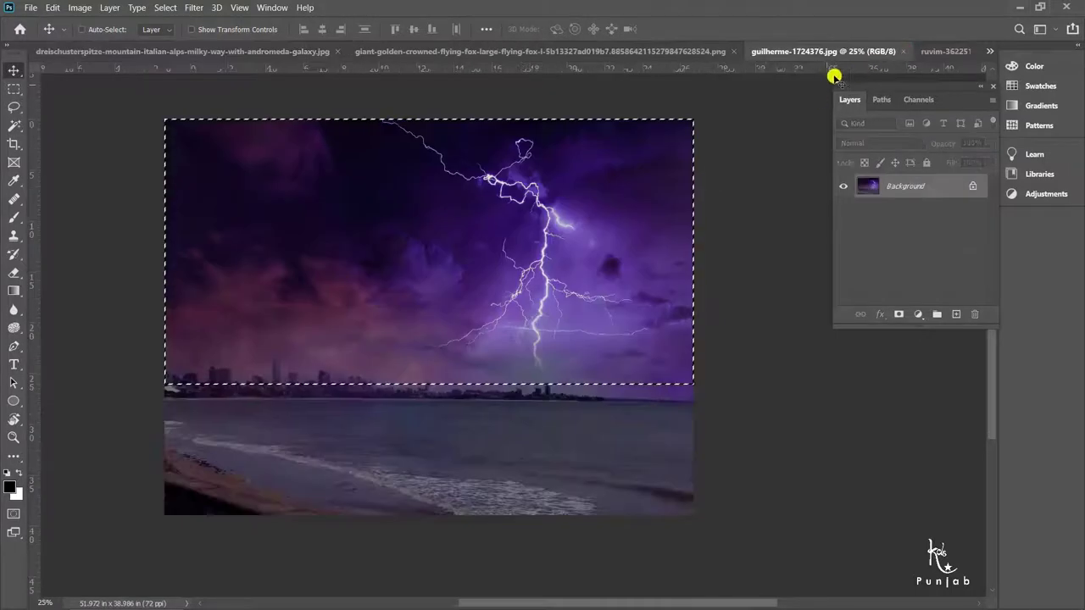
click(906, 51)
click(894, 51)
Step: Drag the woman-and-moon selection into the lightning scene, then close the source image, saving it as JPEG
drag(600, 212, 456, 367)
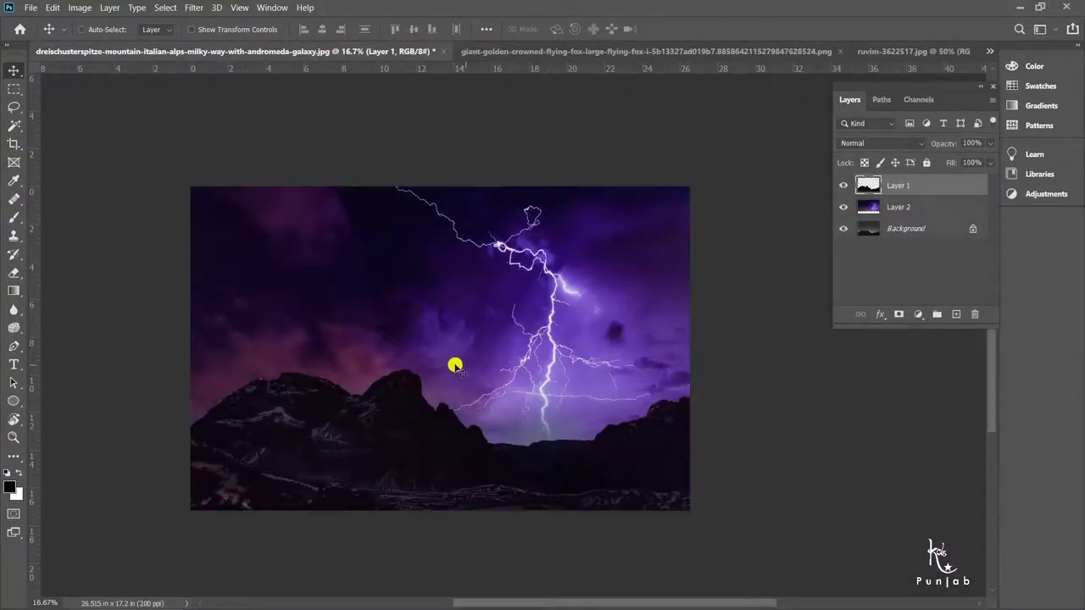
click(899, 51)
click(958, 51)
key(Return)
click(569, 133)
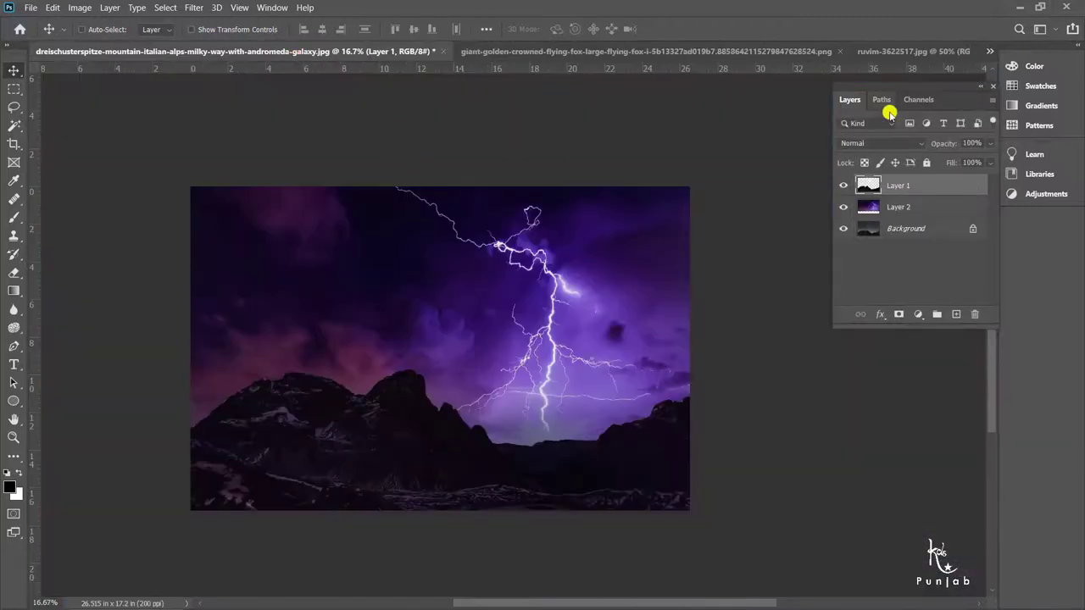
Step: Paste the woman holding the moon as a layer on the peak and scale it down slightly
key(ctrl+v)
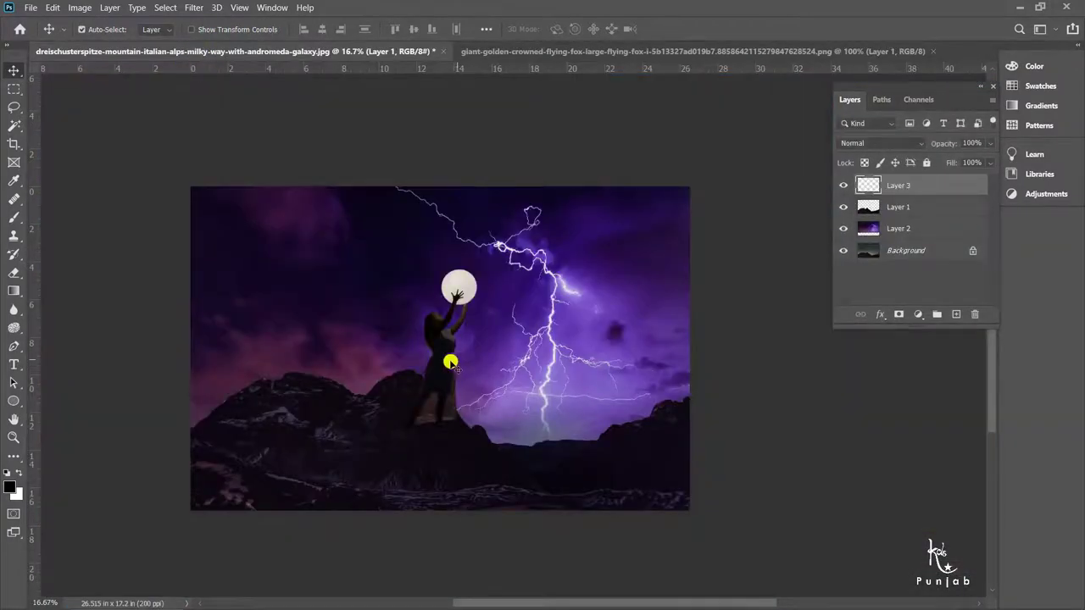
drag(444, 358, 432, 306)
key(ctrl+t)
drag(454, 226, 439, 261)
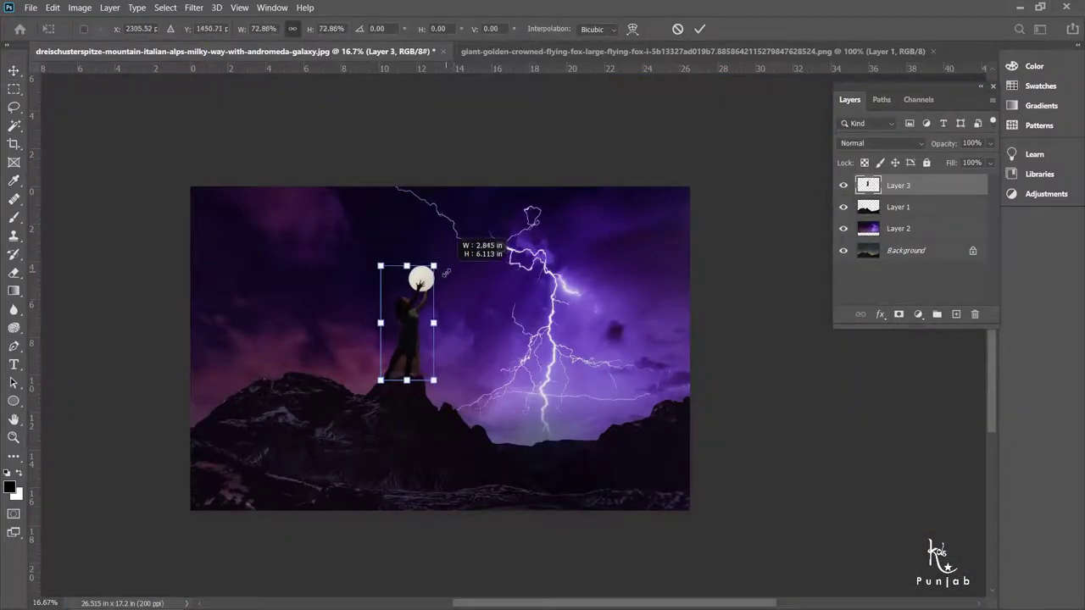
key(Return)
Step: Fine-tune the woman's position on the mountain peak while zoomed in
key(ctrl+plus)
drag(456, 363, 480, 360)
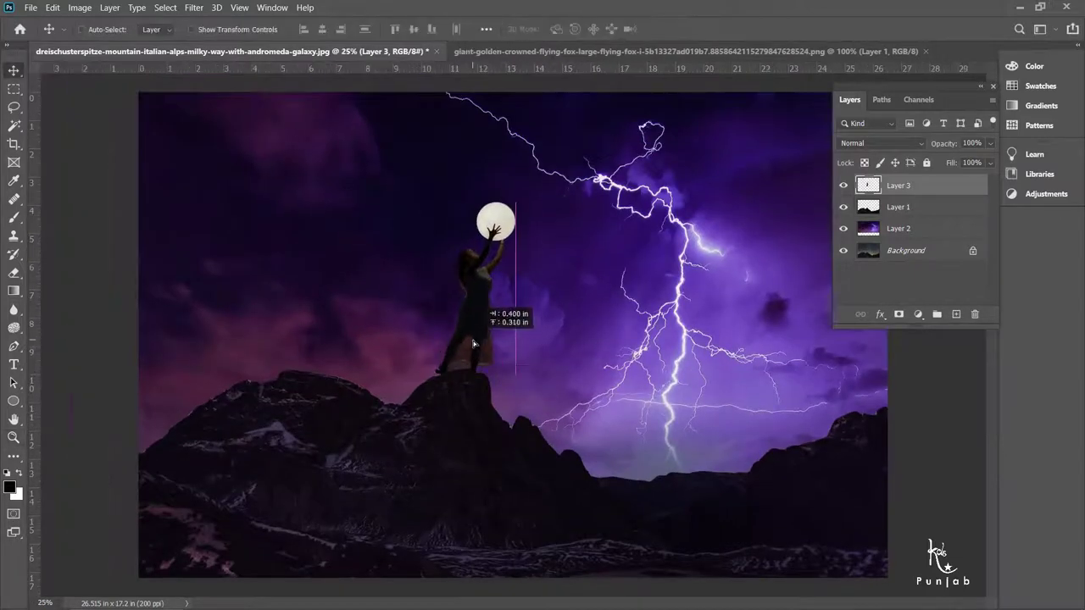
drag(536, 202, 530, 219)
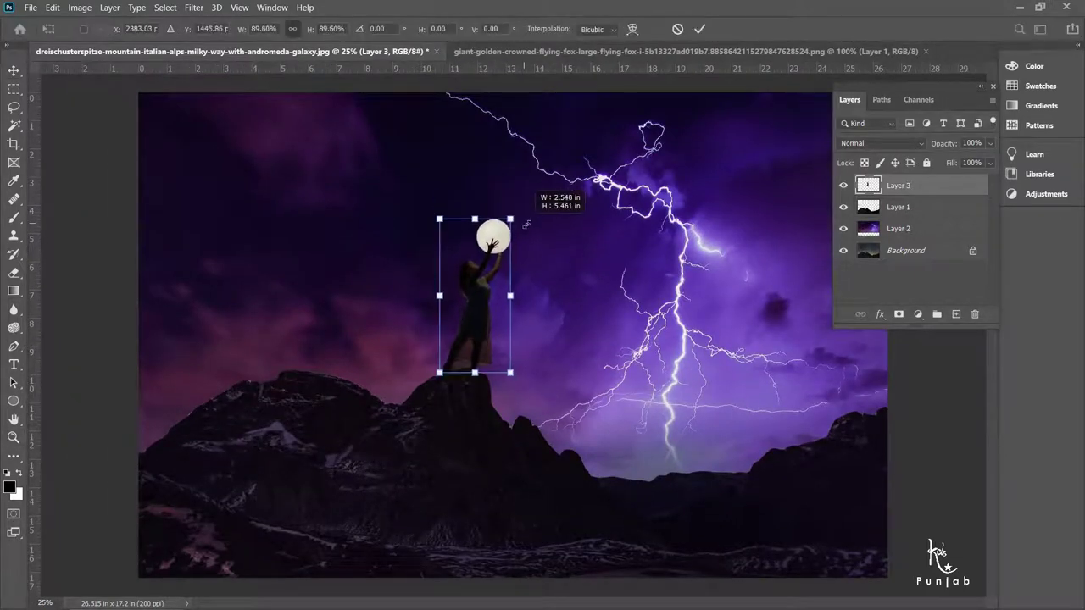
scroll(441, 390, up, 5)
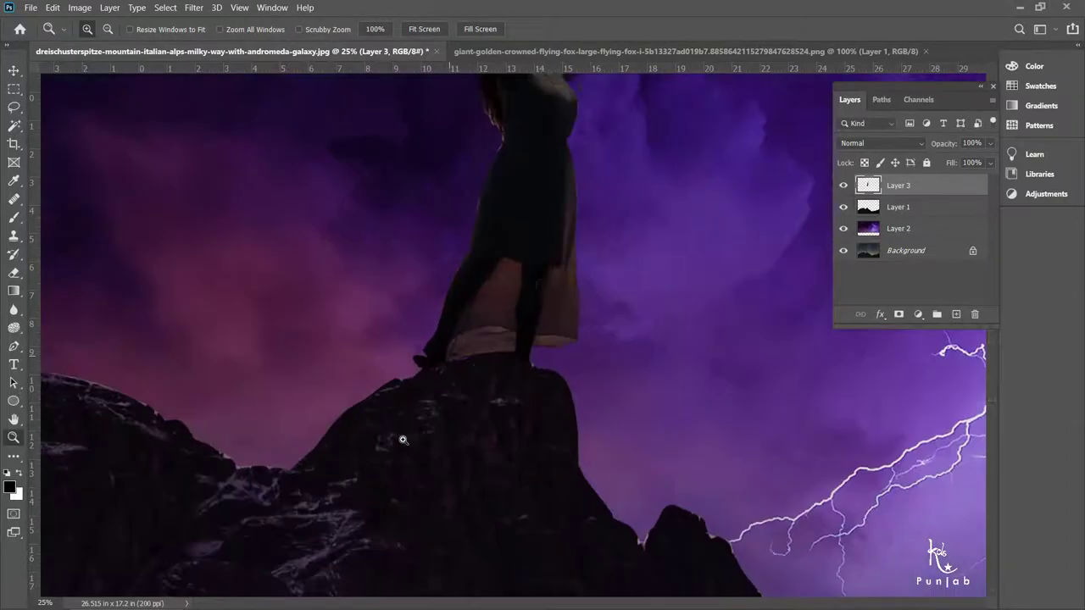
drag(504, 335, 540, 311)
scroll(580, 342, down, 1)
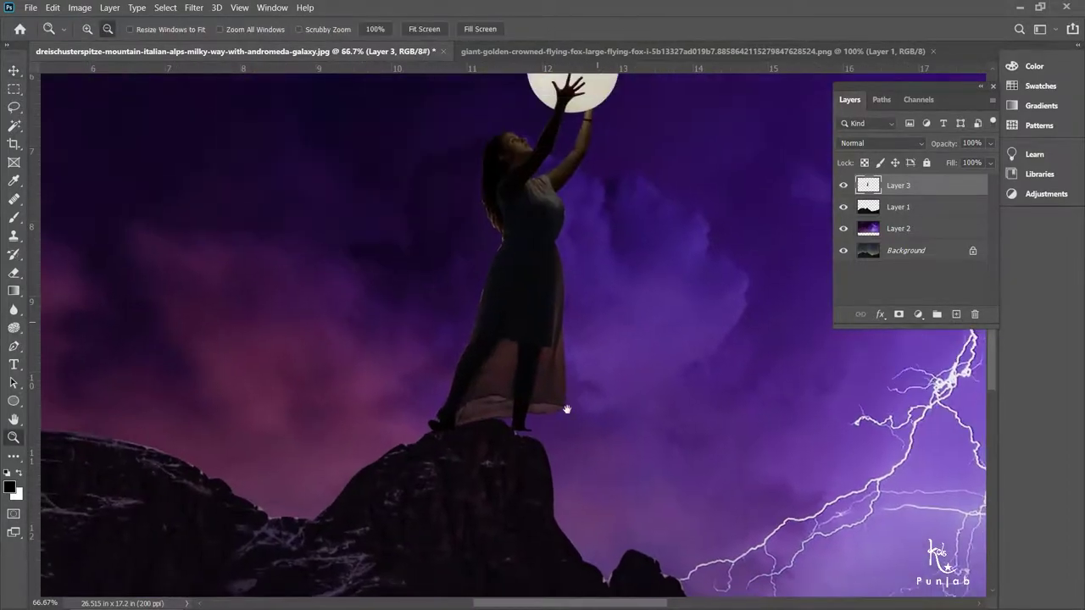
Step: Rotate the woman slightly so she stands upright, and shift her right on the peak
key(ctrl+t)
drag(622, 463, 622, 476)
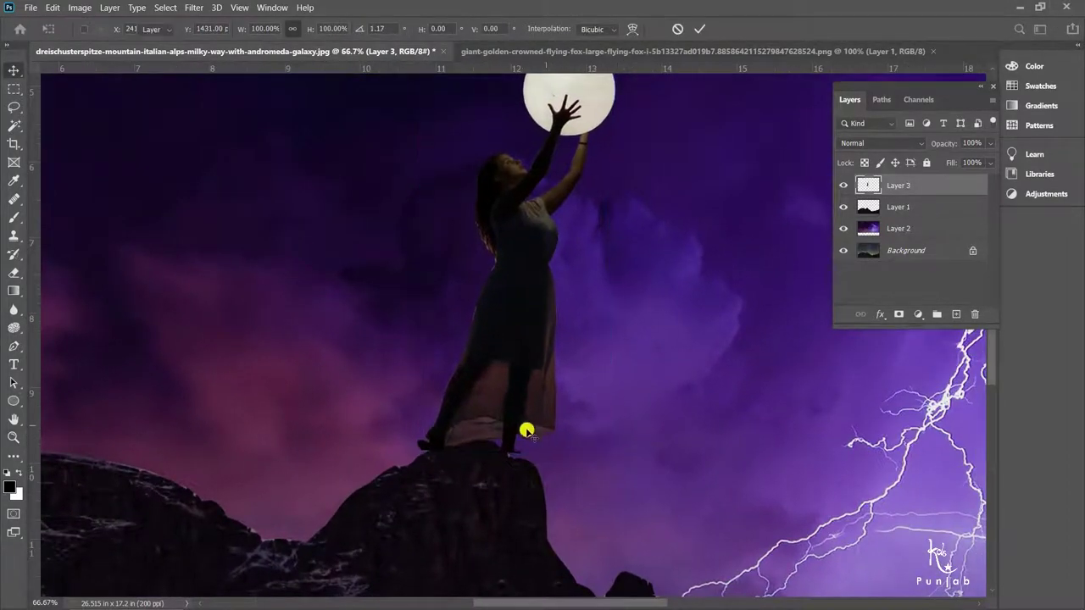
double_click(521, 431)
drag(520, 431, 530, 430)
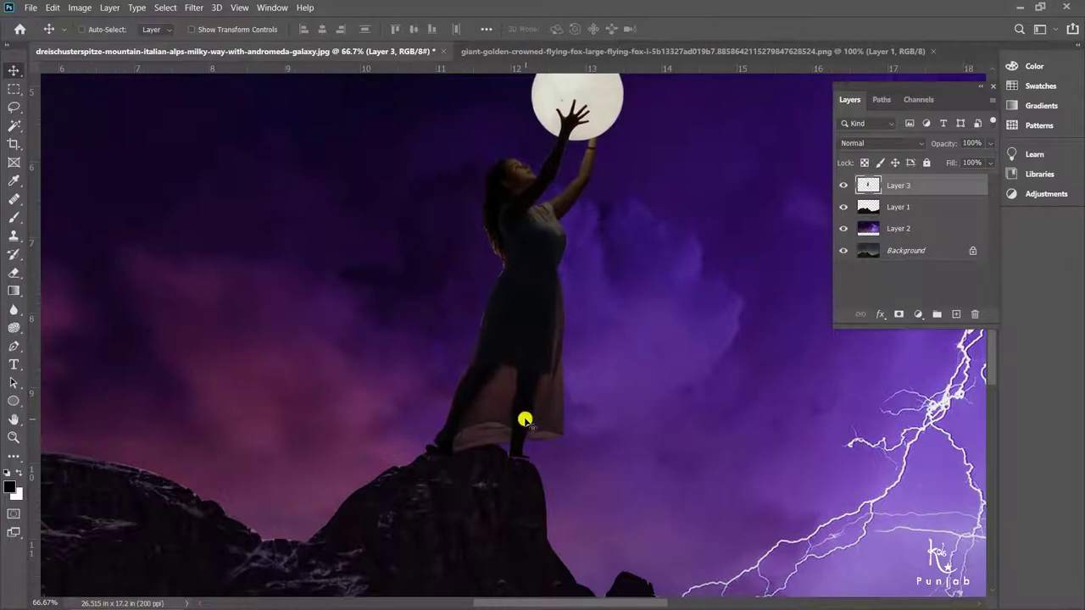
alt+click(533, 358)
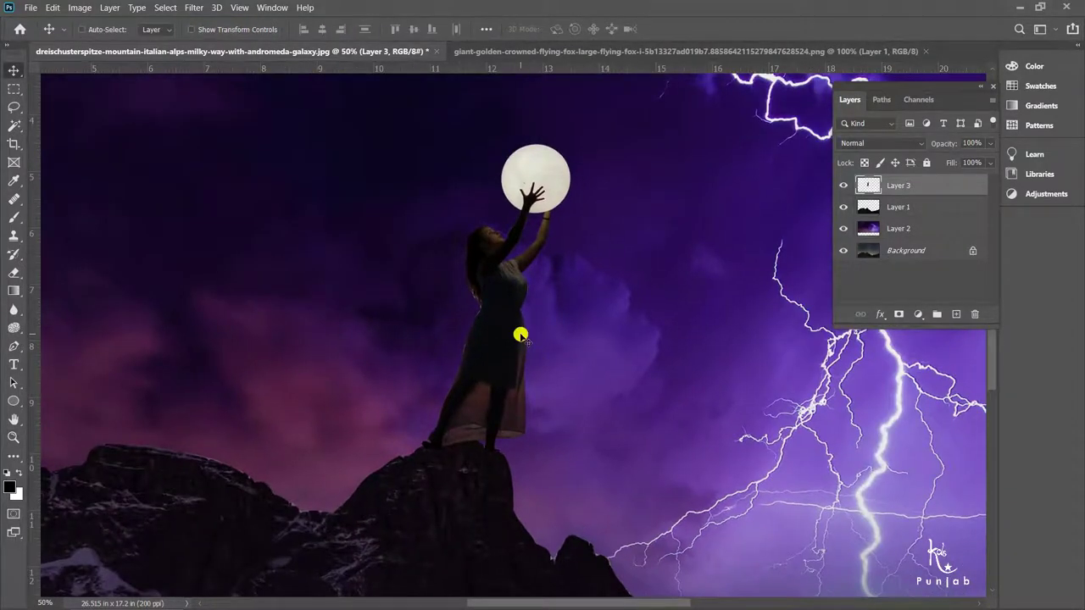
alt+click(516, 332)
drag(500, 306, 515, 285)
Step: Select the woman-and-moon Layer 3 and open the Camera Raw Filter on it
click(452, 423)
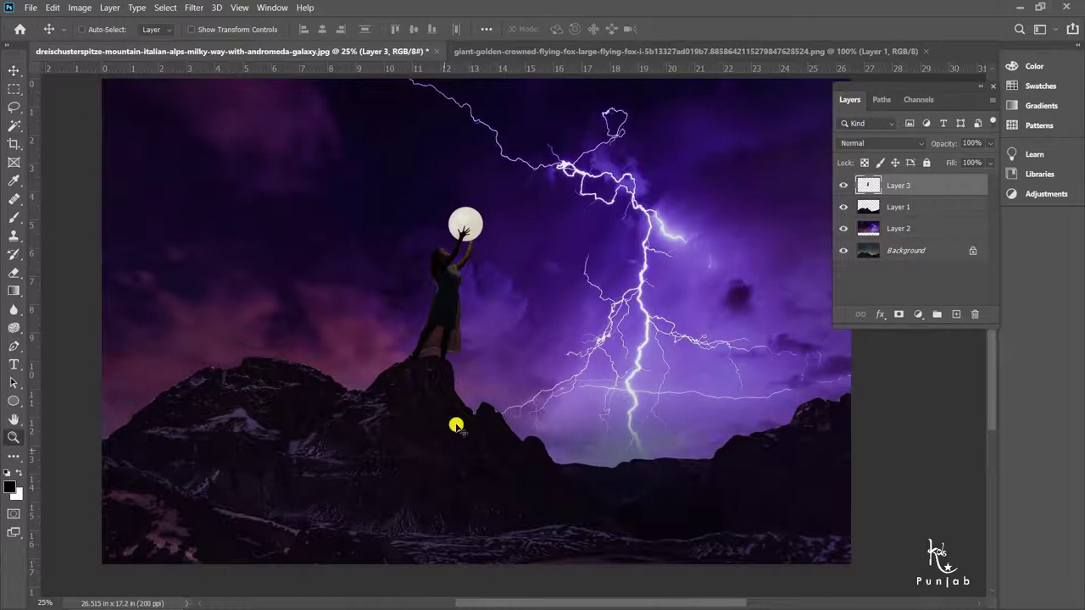
alt+click(562, 359)
click(569, 285)
right_click(493, 227)
click(559, 245)
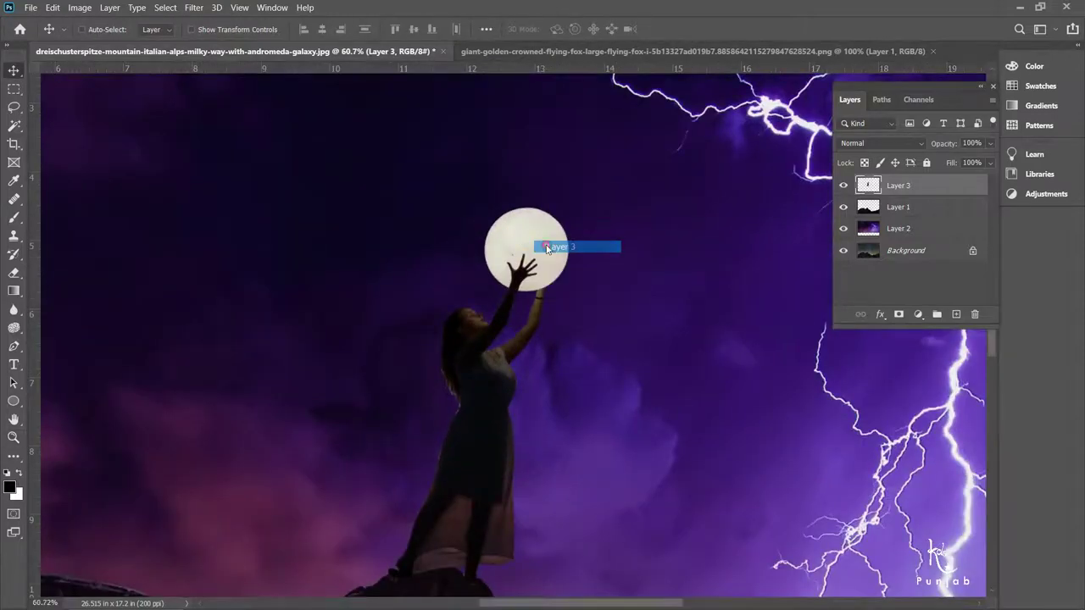
click(194, 7)
click(616, 293)
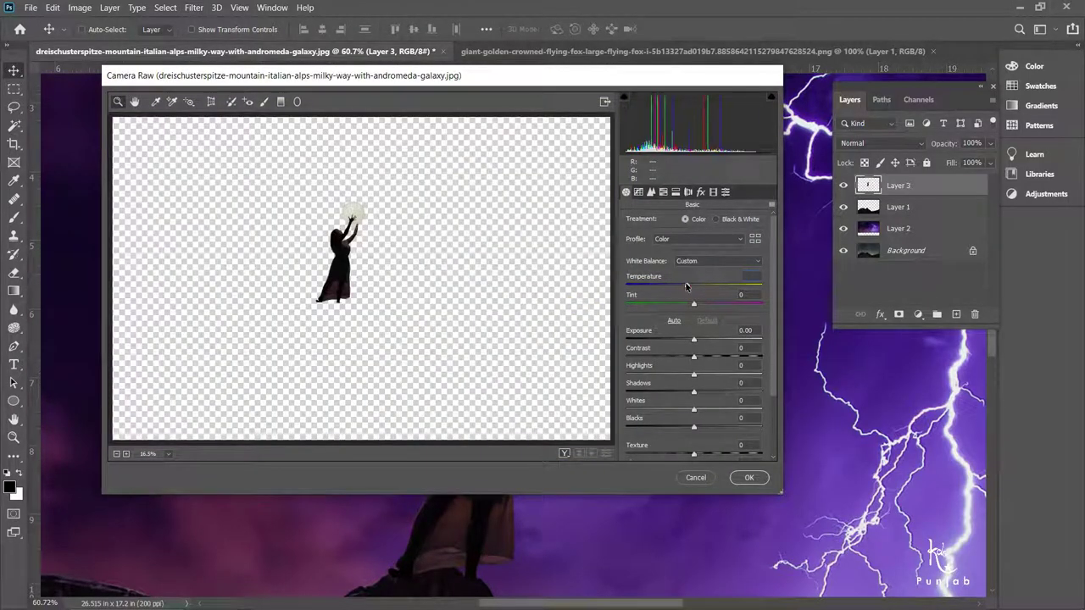
Step: In Camera Raw, give the woman a magenta tint and adjust exposure, contrast, highlights and whites, then apply
click(375, 242)
click(291, 285)
click(383, 283)
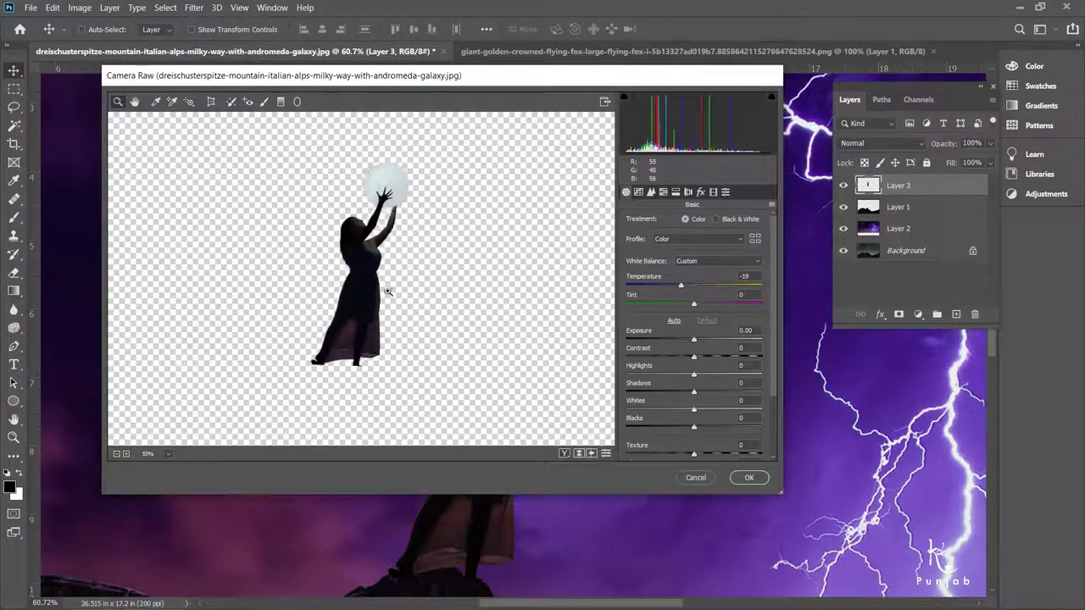
click(378, 280)
drag(701, 300, 712, 303)
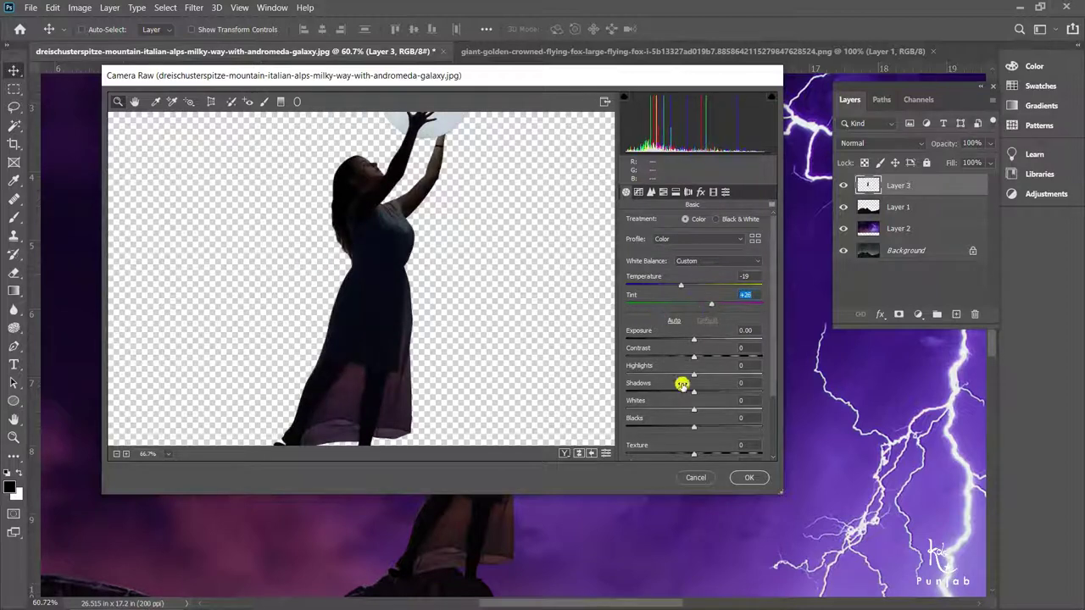
drag(696, 342, 707, 363)
drag(447, 374, 448, 350)
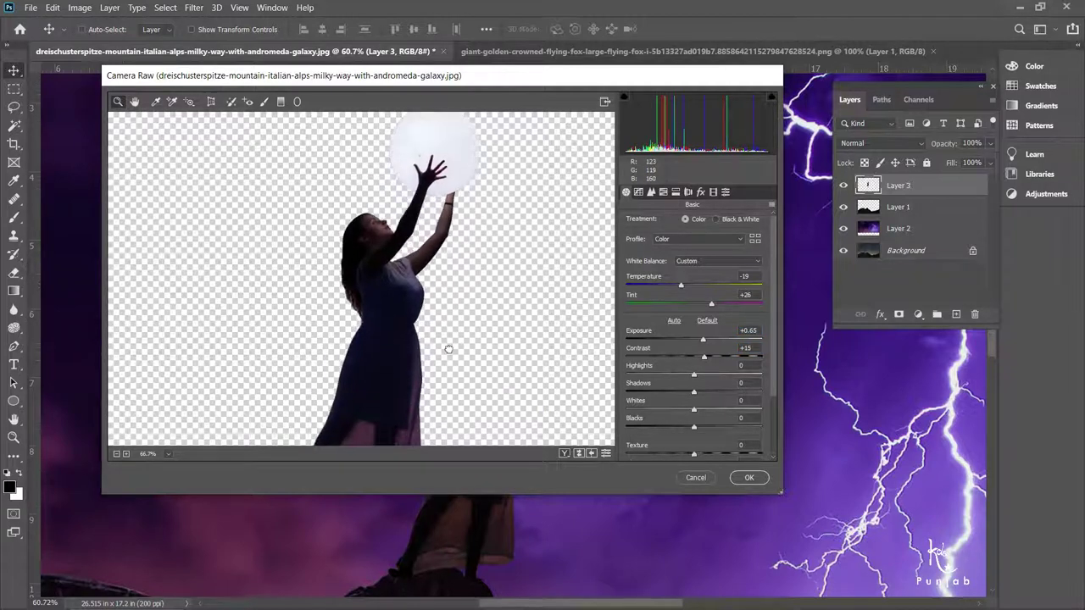
mouse_move(679, 376)
mouse_down()
mouse_move(710, 375)
mouse_move(674, 411)
mouse_move(686, 427)
mouse_up()
click(746, 477)
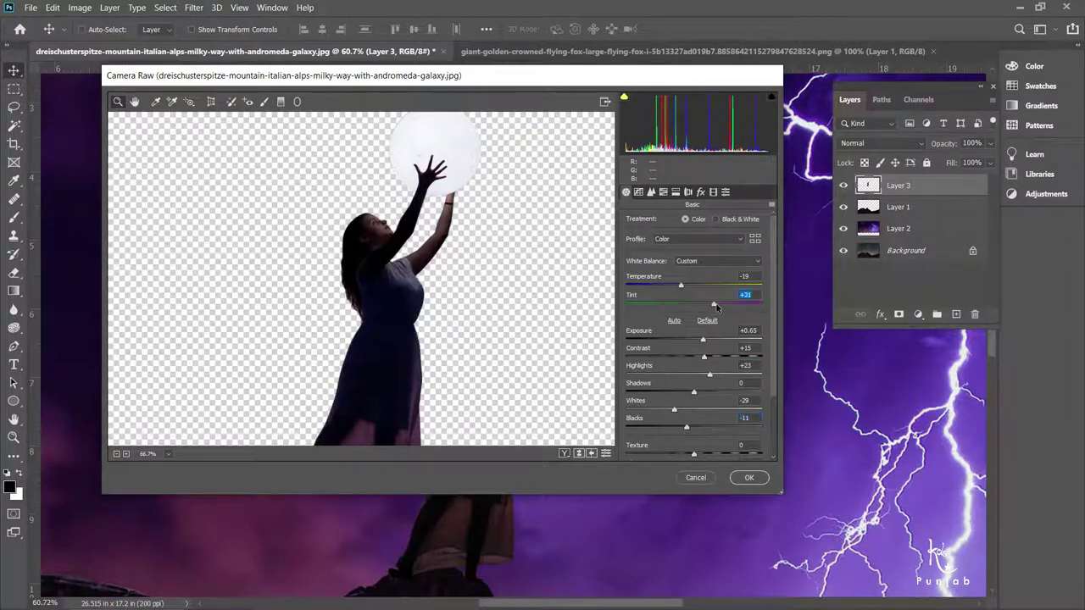
click(749, 477)
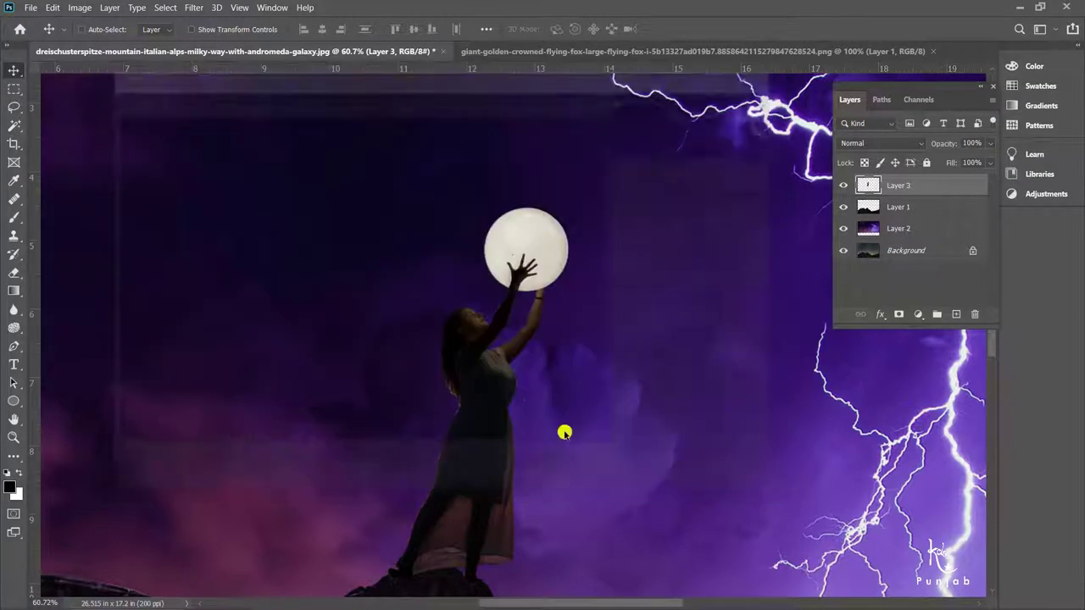
Step: Run a second filter pass on the woman, raising whites and setting exposure to +0.40
ctrl+alt+click(529, 346)
ctrl+click(497, 370)
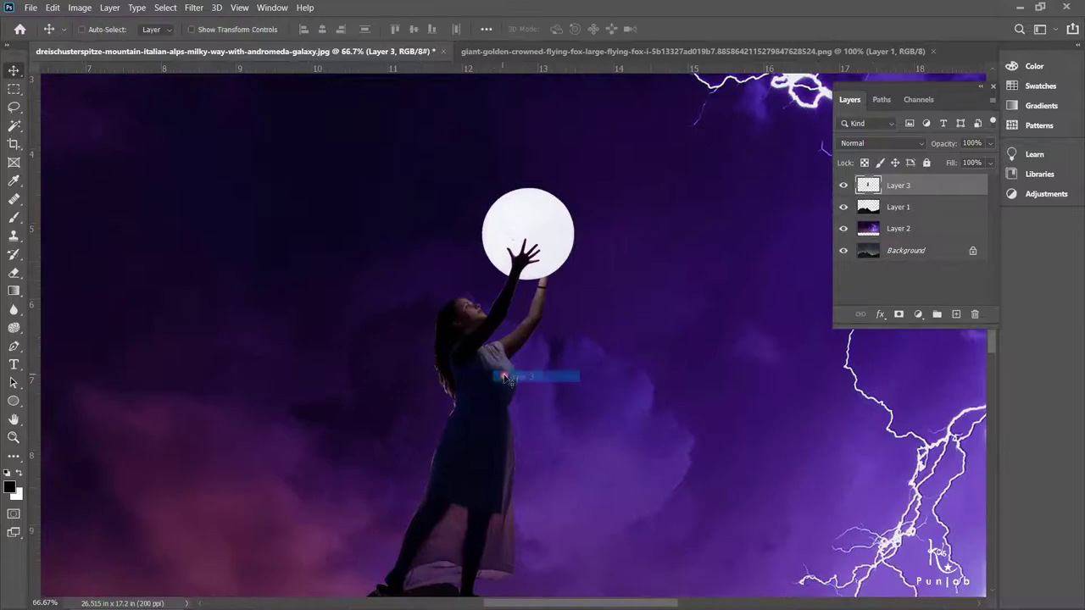
click(194, 7)
click(244, 99)
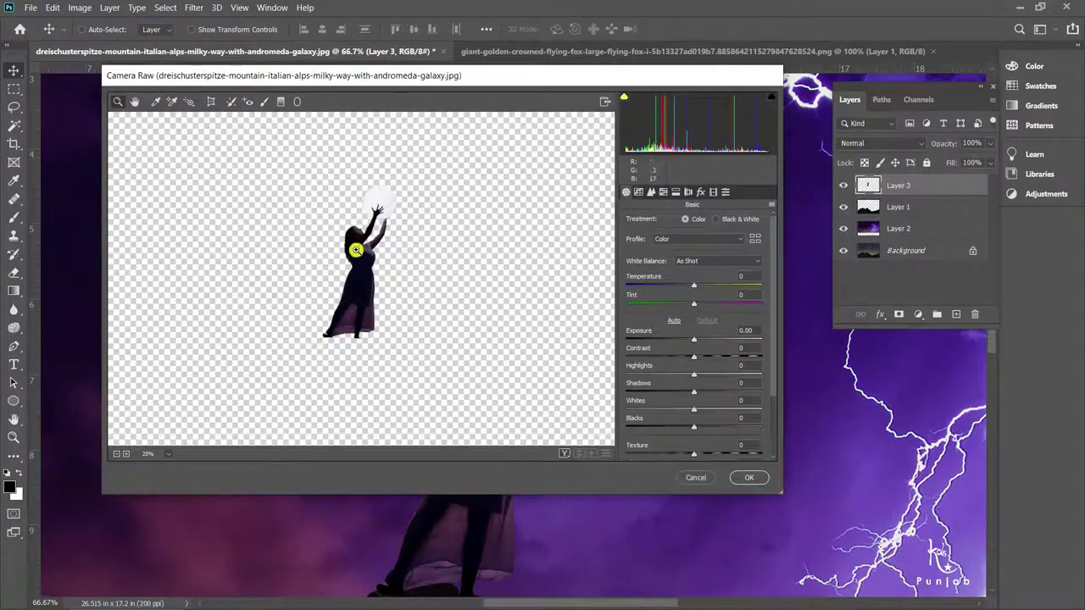
click(358, 242)
click(316, 420)
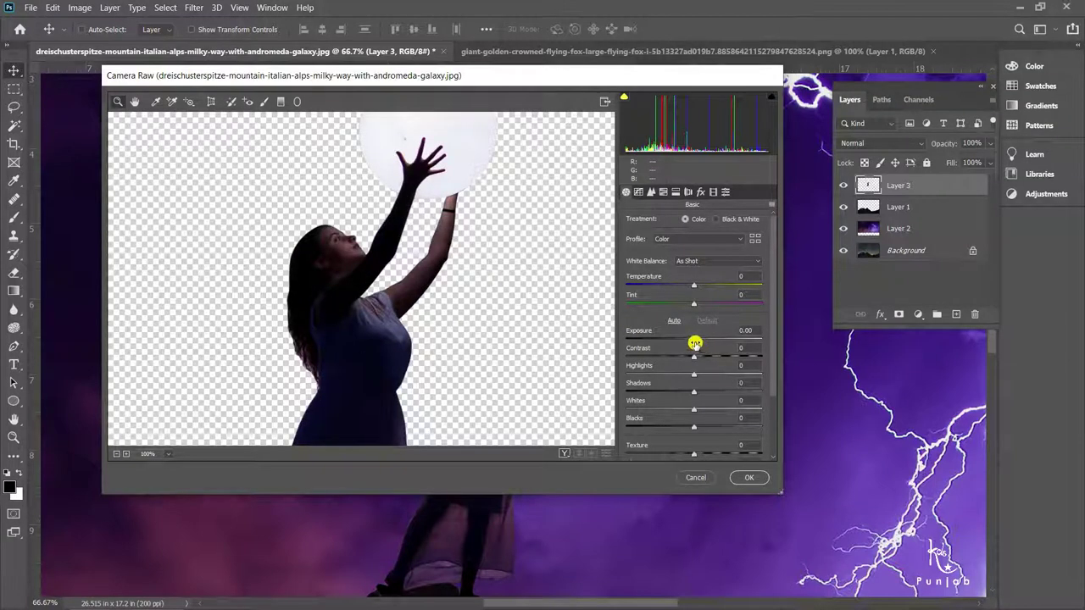
drag(695, 413, 707, 410)
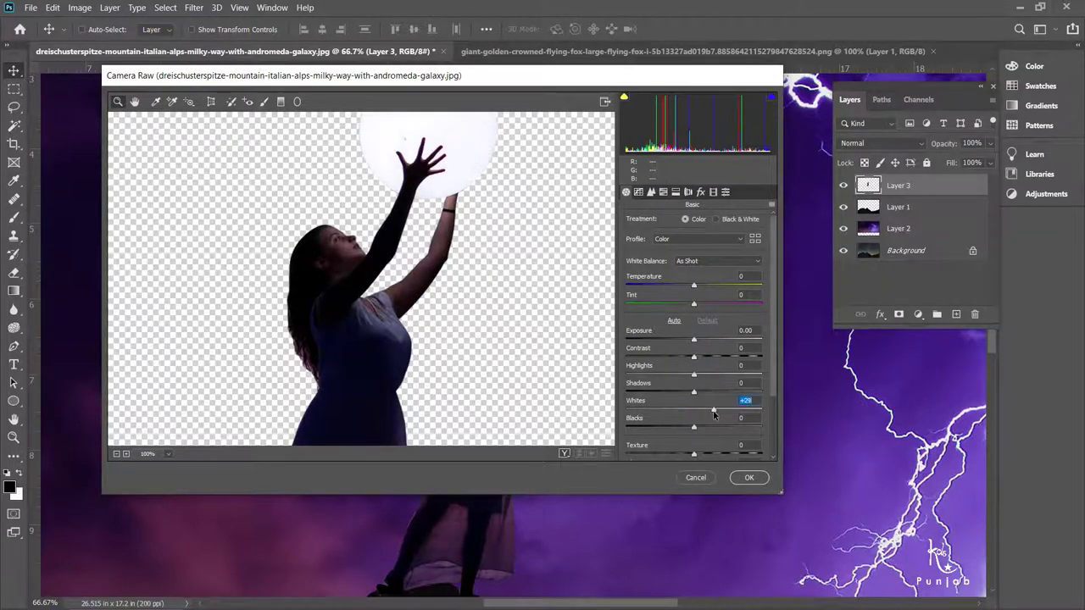
drag(694, 339, 701, 345)
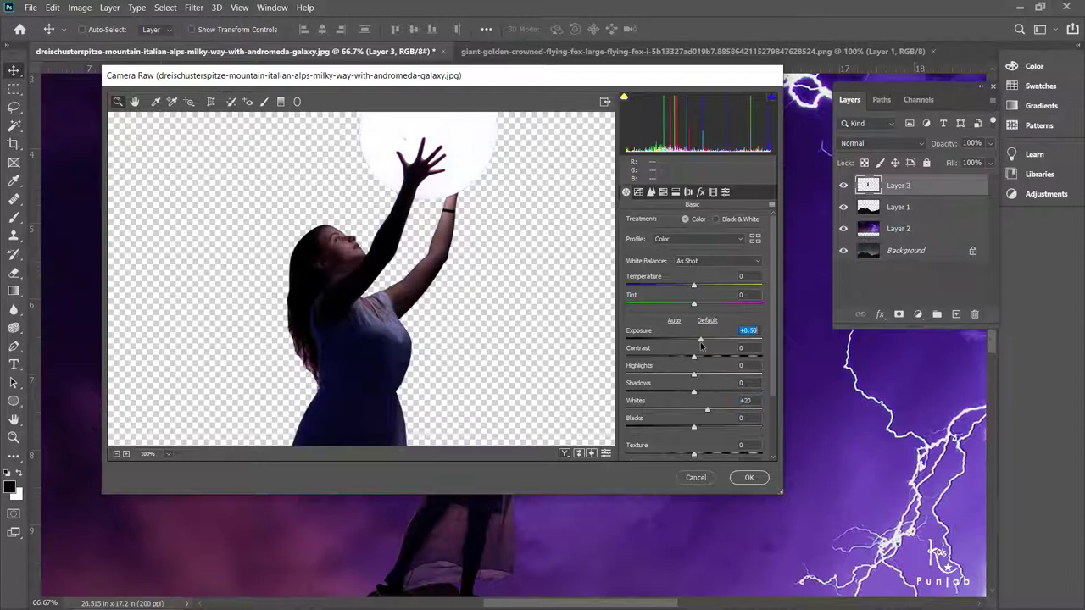
drag(705, 344, 696, 361)
scroll(769, 358, down, 3)
mouse_move(694, 246)
mouse_down()
mouse_move(710, 247)
mouse_move(686, 229)
mouse_move(719, 250)
mouse_up()
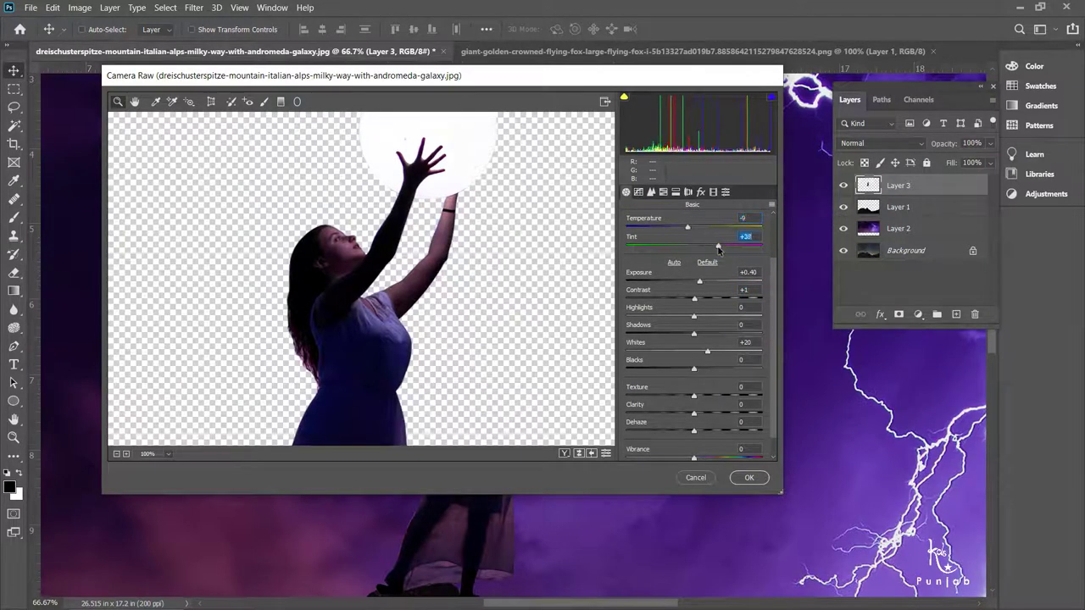
click(749, 478)
Step: Adjust the woman layer's brightness with Brightness/Contrast and confirm it
key(z)
alt+click(551, 365)
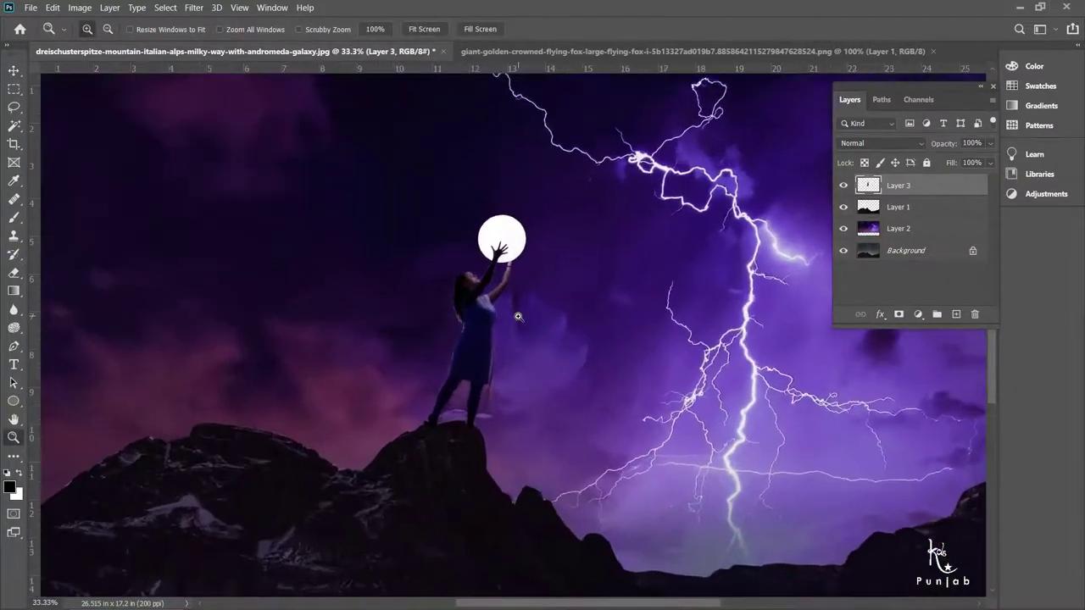
click(518, 317)
key(v)
click(79, 7)
click(278, 43)
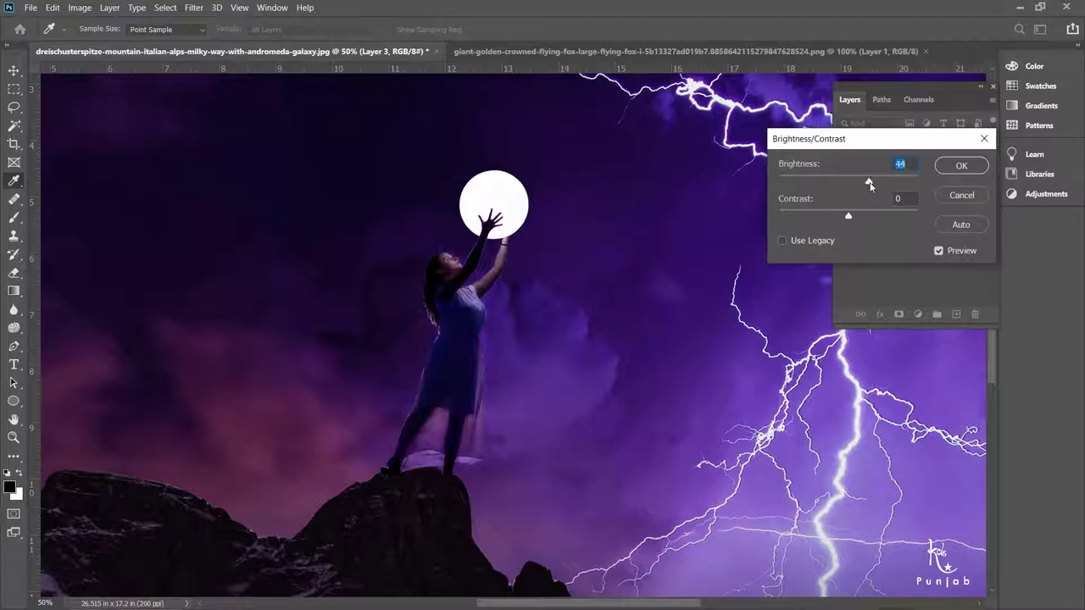
drag(882, 188, 863, 187)
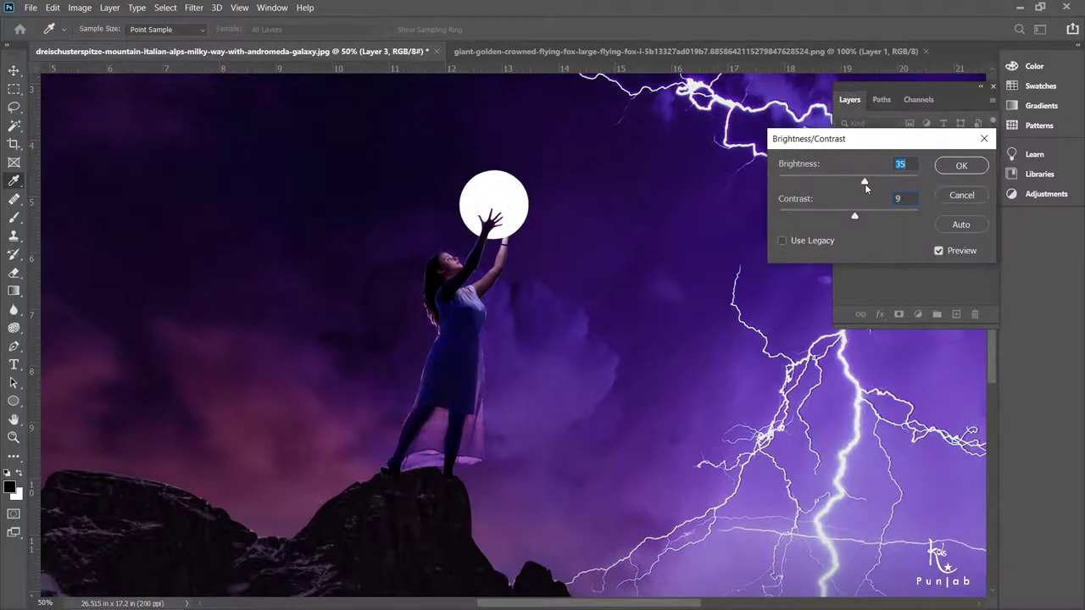
key(Return)
key(z)
alt+click(447, 290)
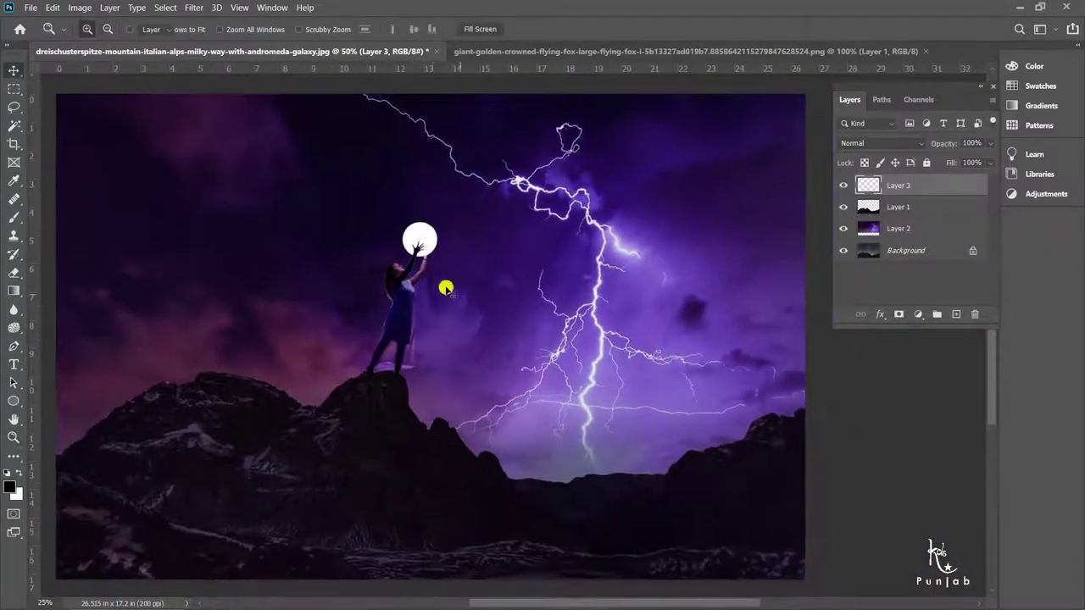
Step: Soften the cut-out edges along the woman's leg and dress with the Blur tool
drag(458, 410, 431, 388)
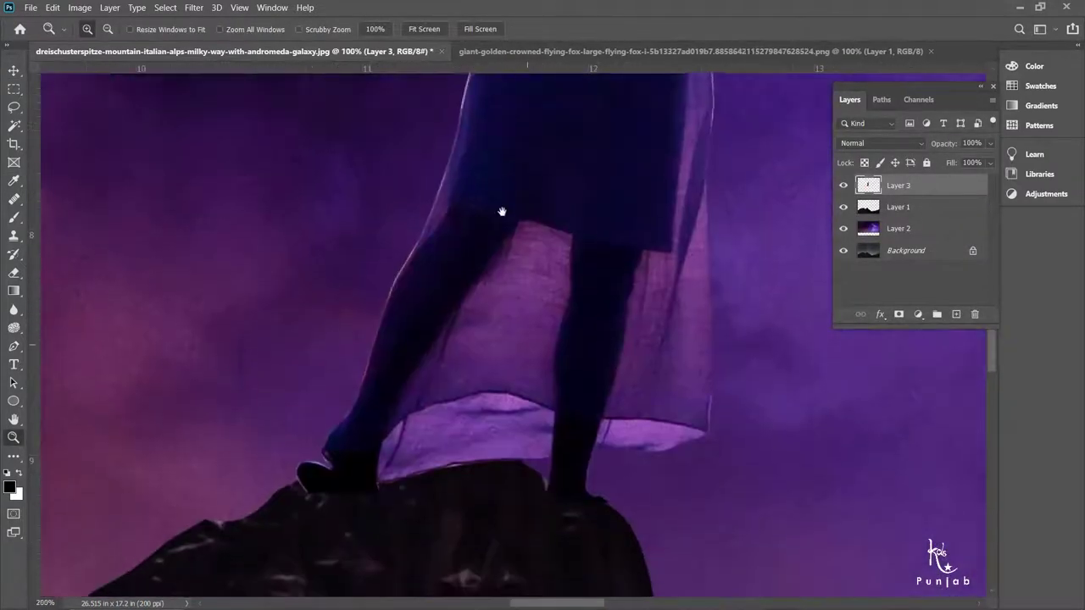
click(13, 309)
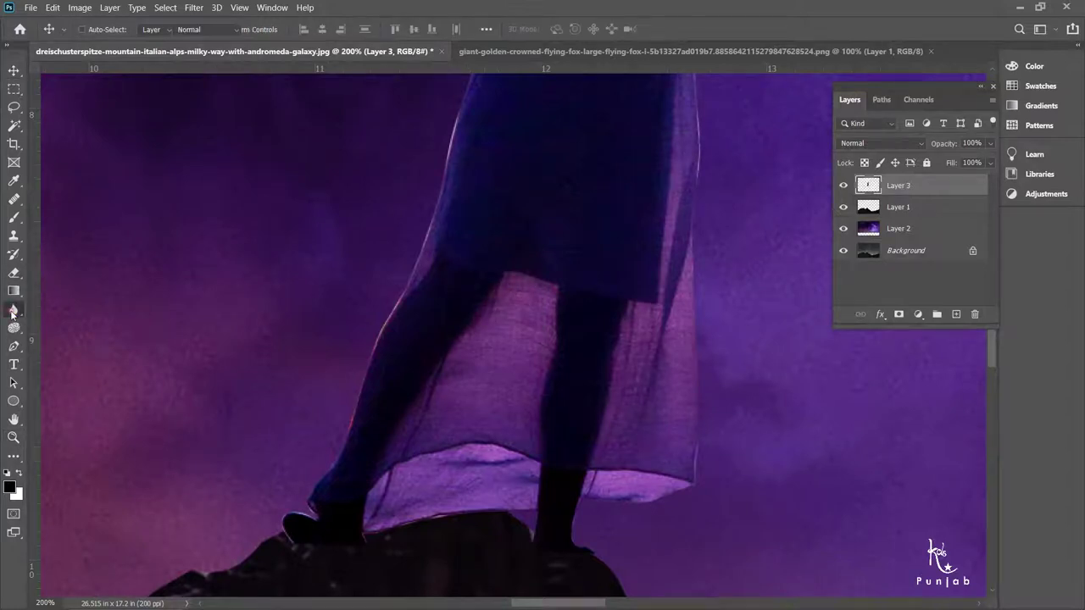
drag(365, 341, 381, 324)
key(bracketleft)
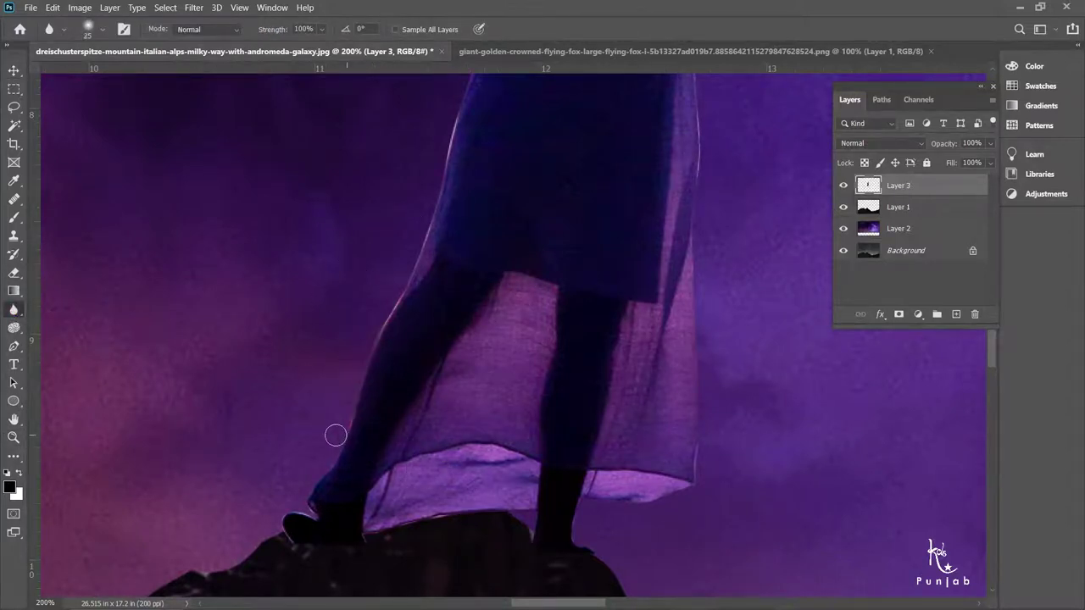
drag(494, 264, 377, 327)
scroll(383, 315, up, 2)
scroll(523, 206, right, 2)
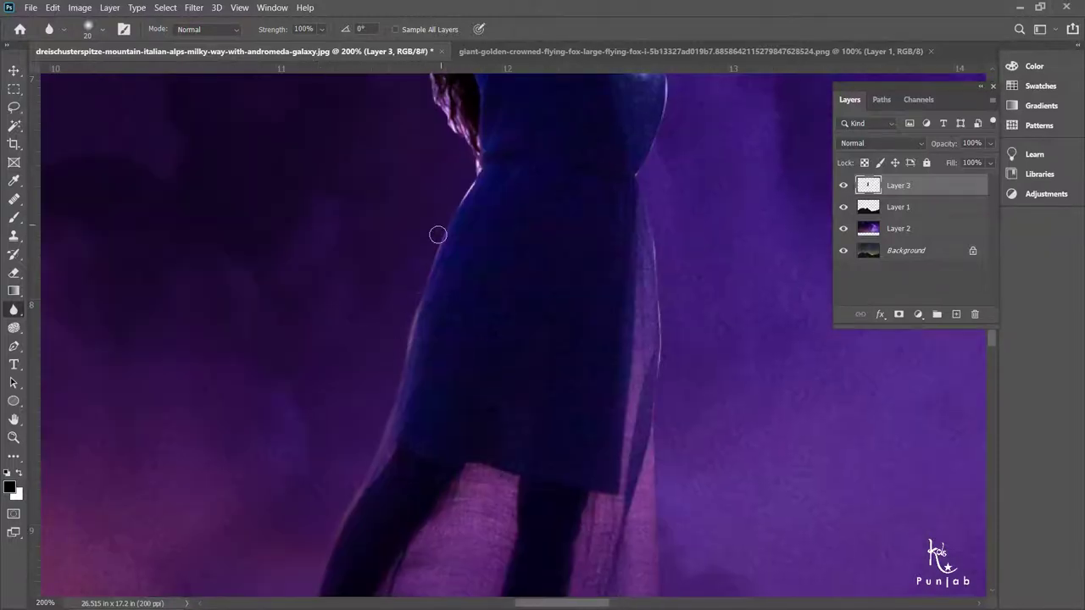
scroll(438, 235, up, 2)
scroll(523, 322, up, 1)
scroll(551, 288, down, 2)
scroll(572, 244, down, 2)
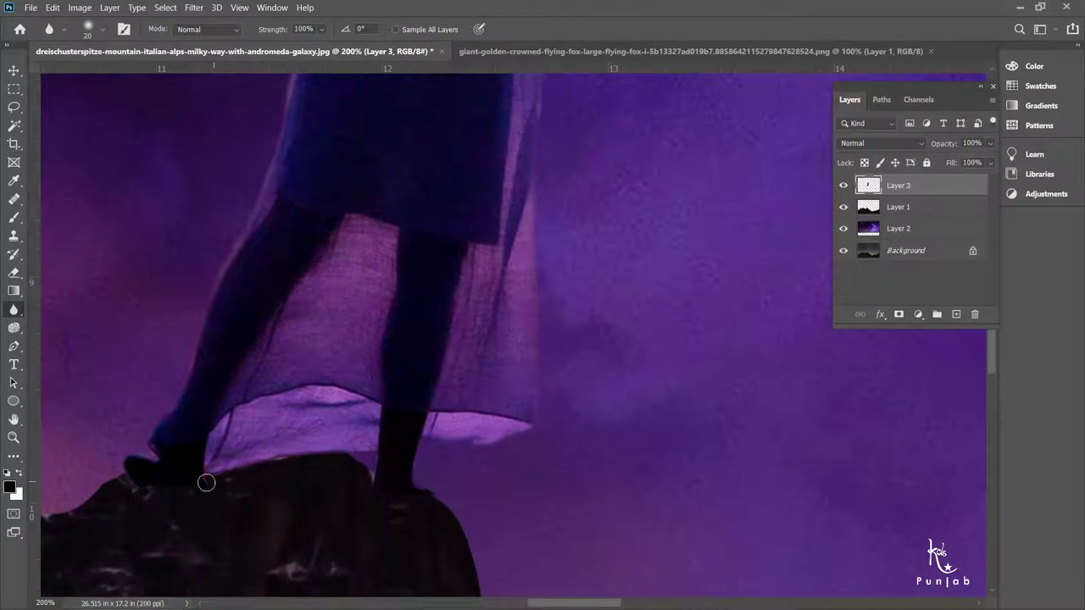
scroll(416, 446, up, 5)
Step: Erase the fringe along the dress edge with a size-10, full-opacity eraser
key(e)
click(426, 449)
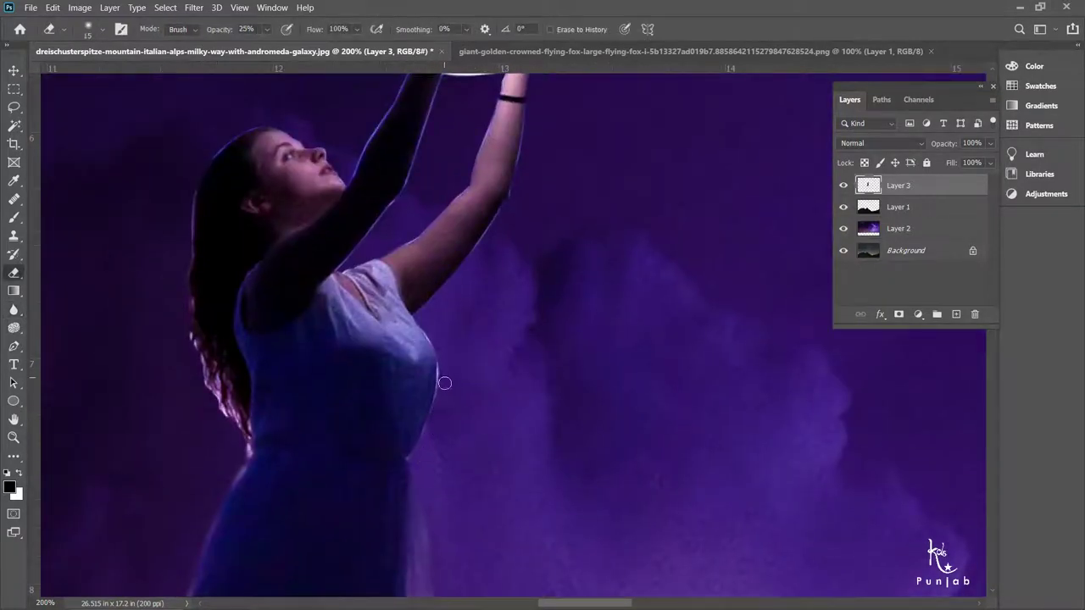
drag(416, 373, 442, 388)
key(0)
key(bracketleft)
right_click(14, 310)
click(59, 309)
scroll(509, 220, up, 1)
scroll(535, 179, up, 2)
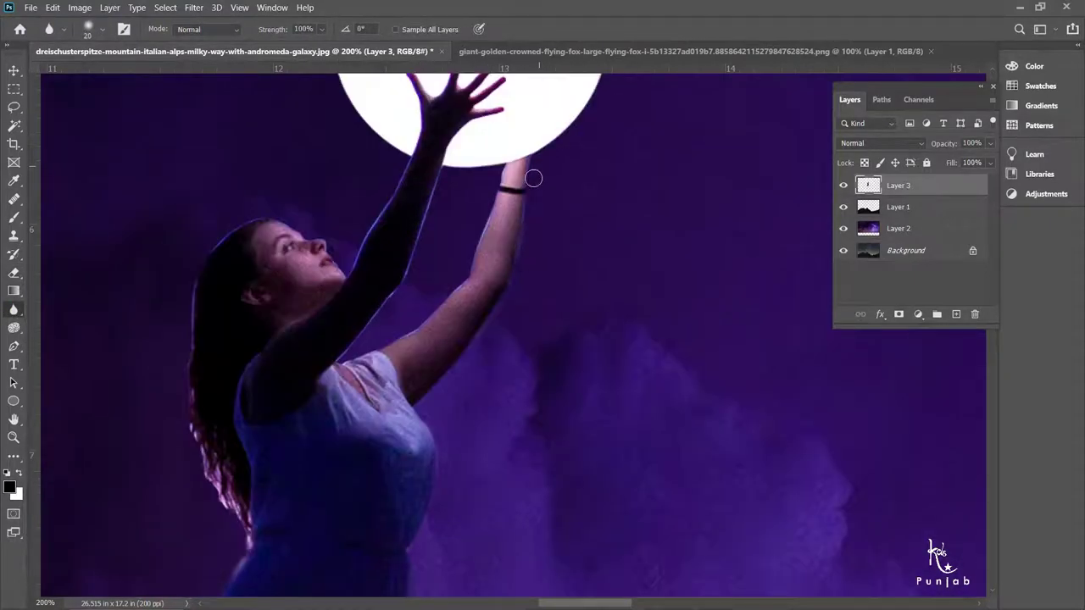
key(e)
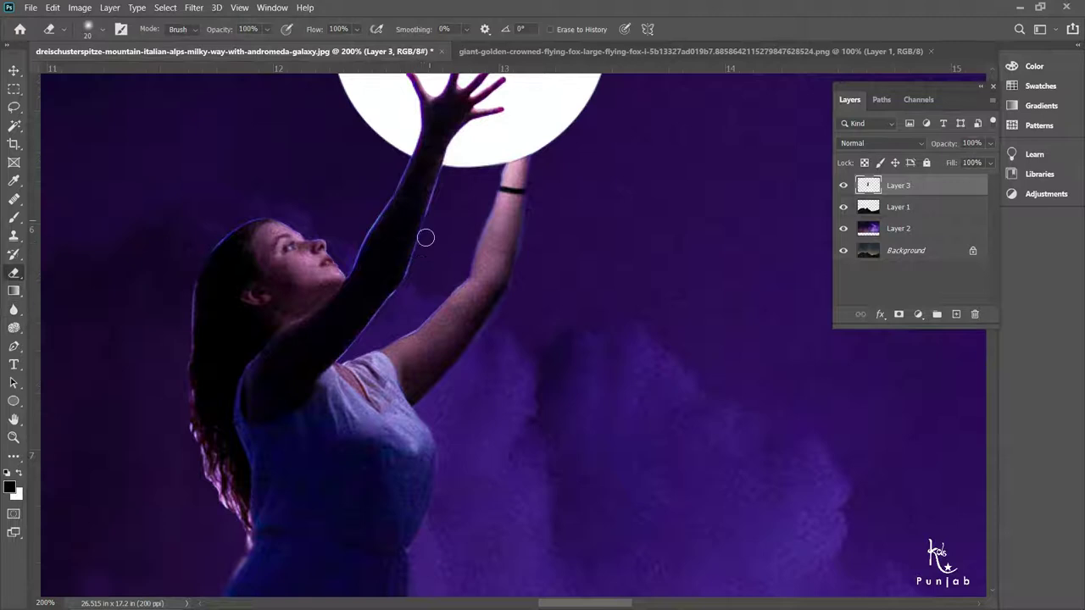
Step: Zoom to 300% on the raised arm and hair, and erase the hair-edge fringe with a size-20 eraser
ctrl+click(389, 320)
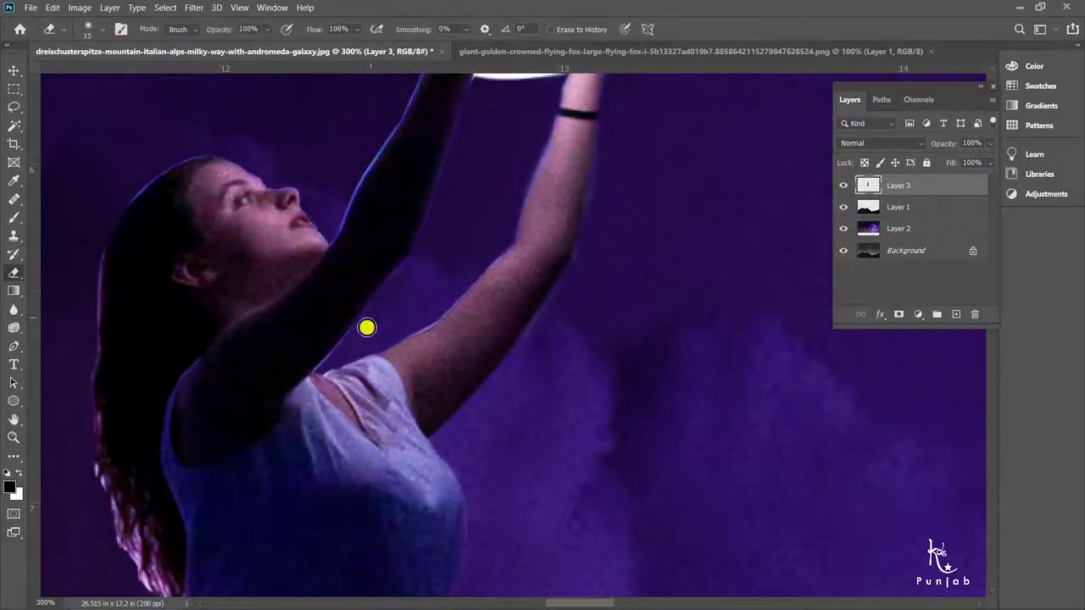
key(bracketright)
key(bracketright)
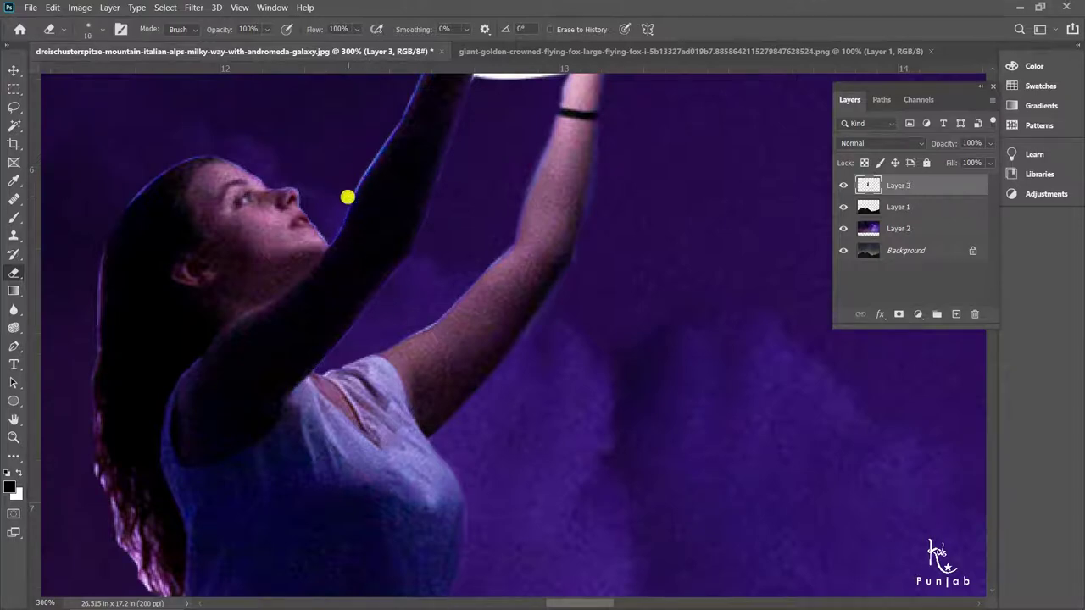
key(z)
click(497, 234)
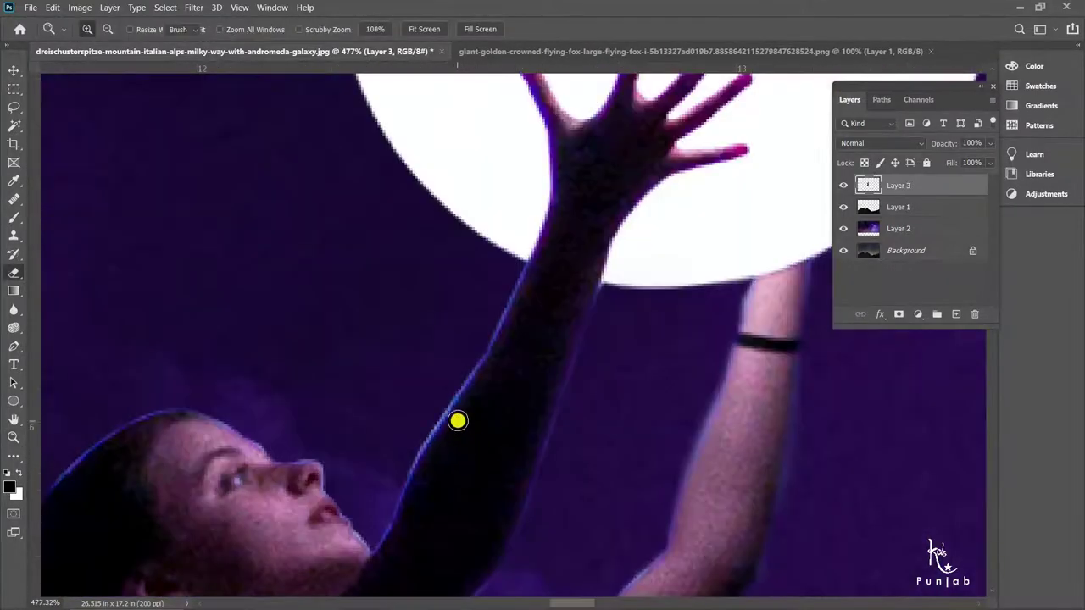
right_click(512, 430)
click(511, 430)
click(594, 323)
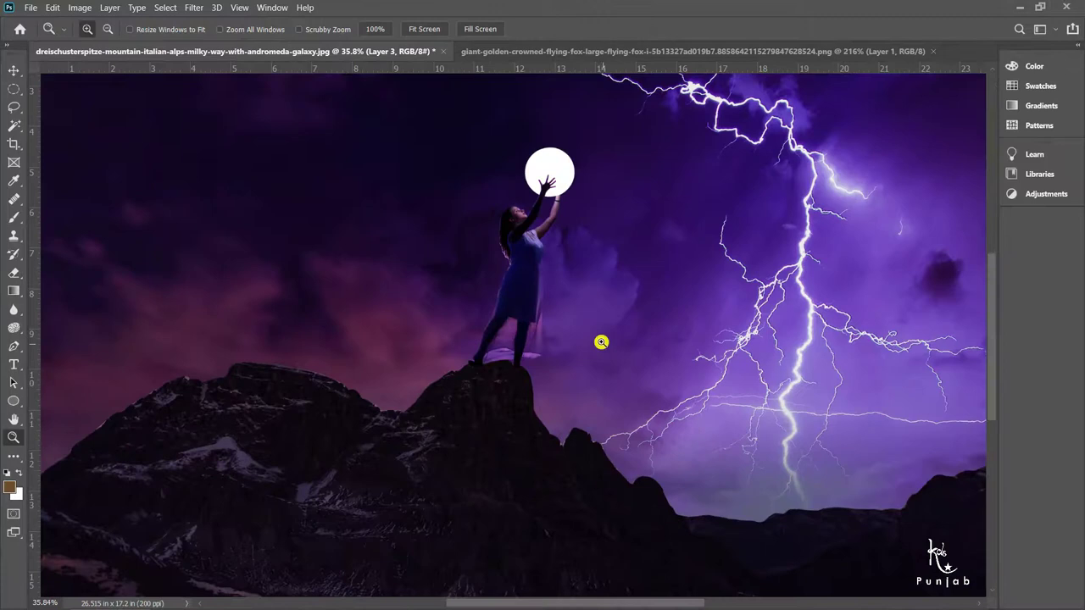
click(582, 339)
drag(582, 340, 585, 391)
click(585, 391)
click(585, 391)
key(e)
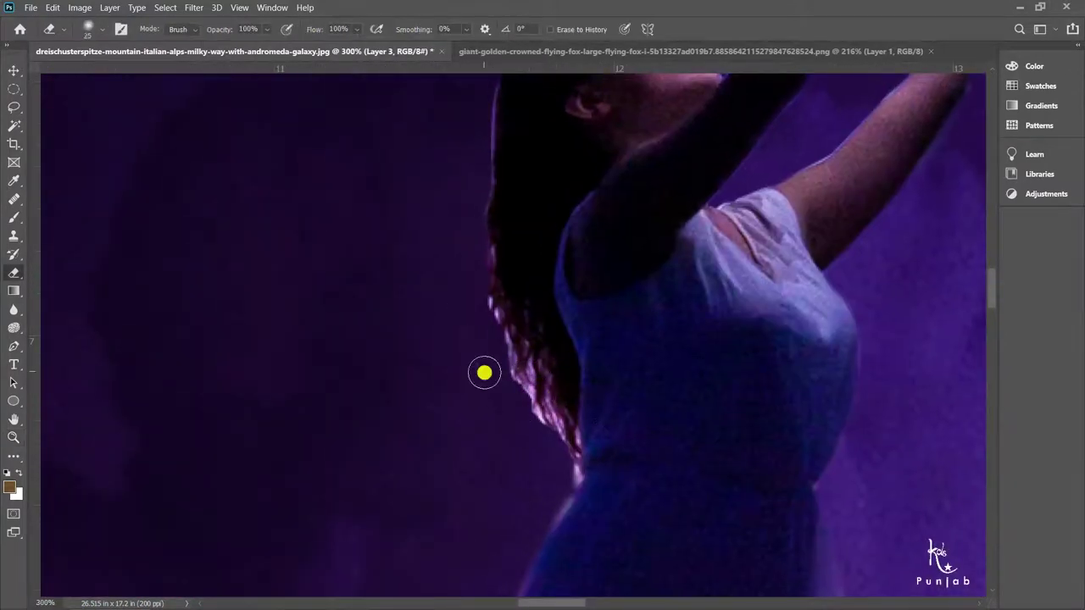
scroll(479, 348, up, 3)
key(bracketright)
key(bracketright)
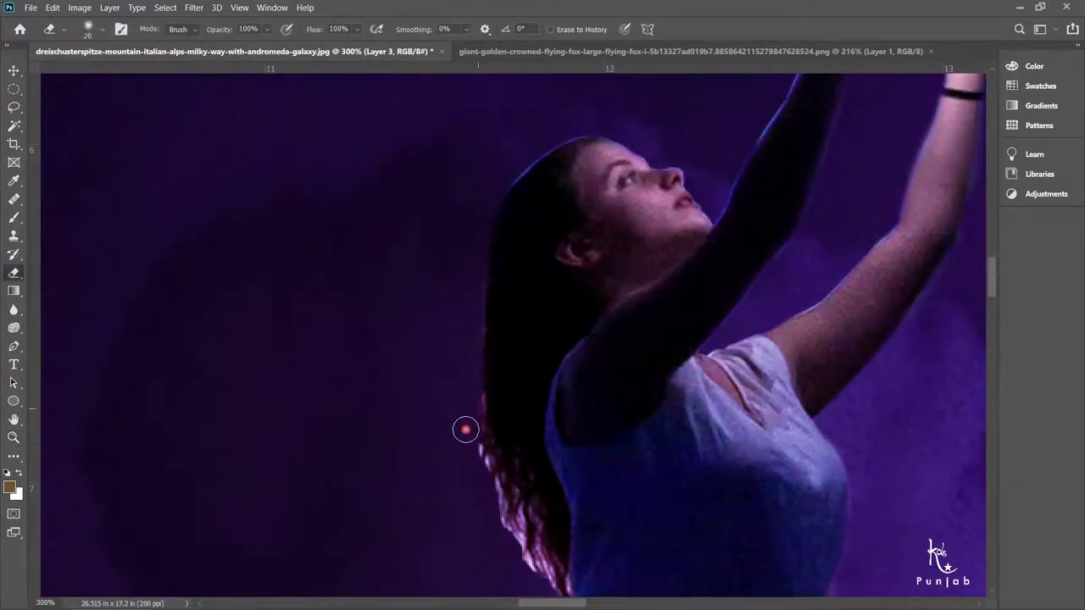
drag(475, 474, 496, 530)
Step: Continue erasing fringe along the hair and arm, switching the eraser between 10 and 20
scroll(499, 540, down, 3)
drag(497, 429, 528, 511)
key(bracketleft)
scroll(540, 574, down, 2)
mouse_move(581, 428)
mouse_down()
mouse_move(556, 460)
mouse_move(481, 225)
mouse_up()
scroll(508, 553, down, 3)
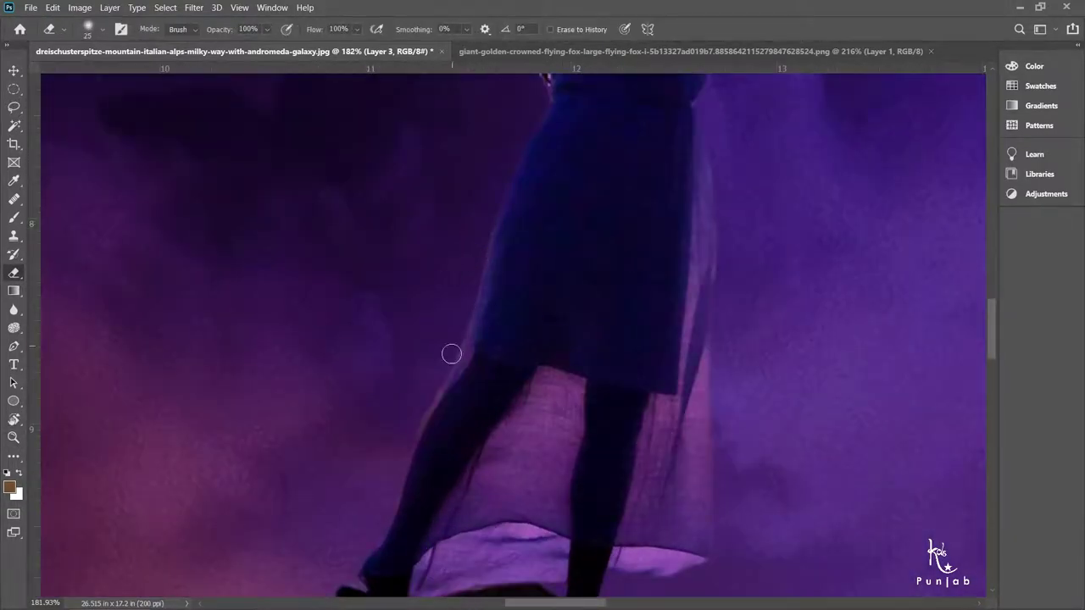
scroll(596, 498, up, 4)
scroll(479, 351, up, 2)
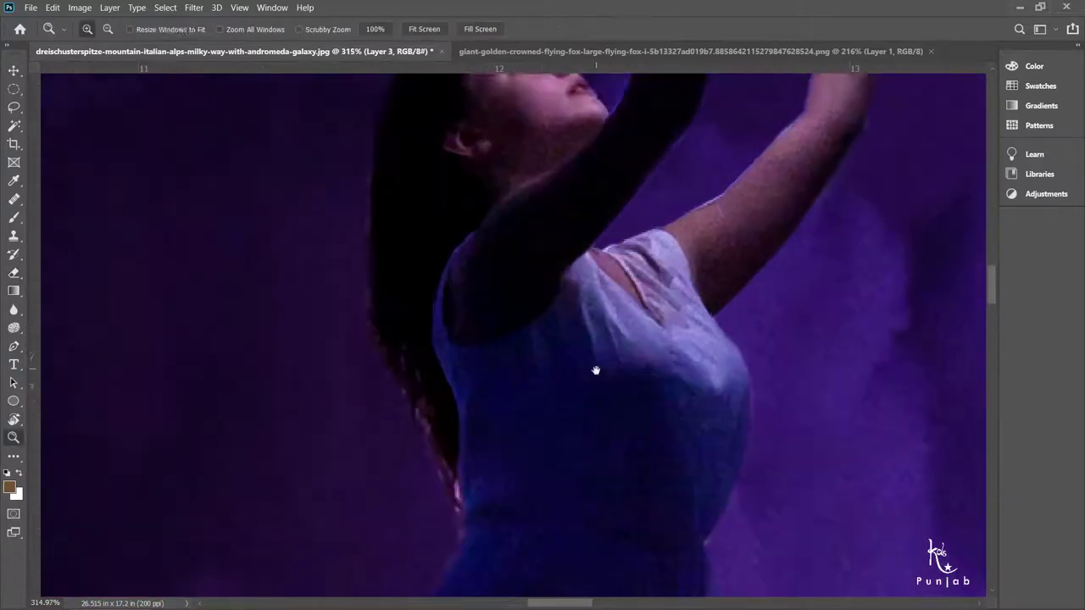
scroll(594, 368, up, 2)
key(bracketright)
key(bracketright)
scroll(457, 338, down, 2)
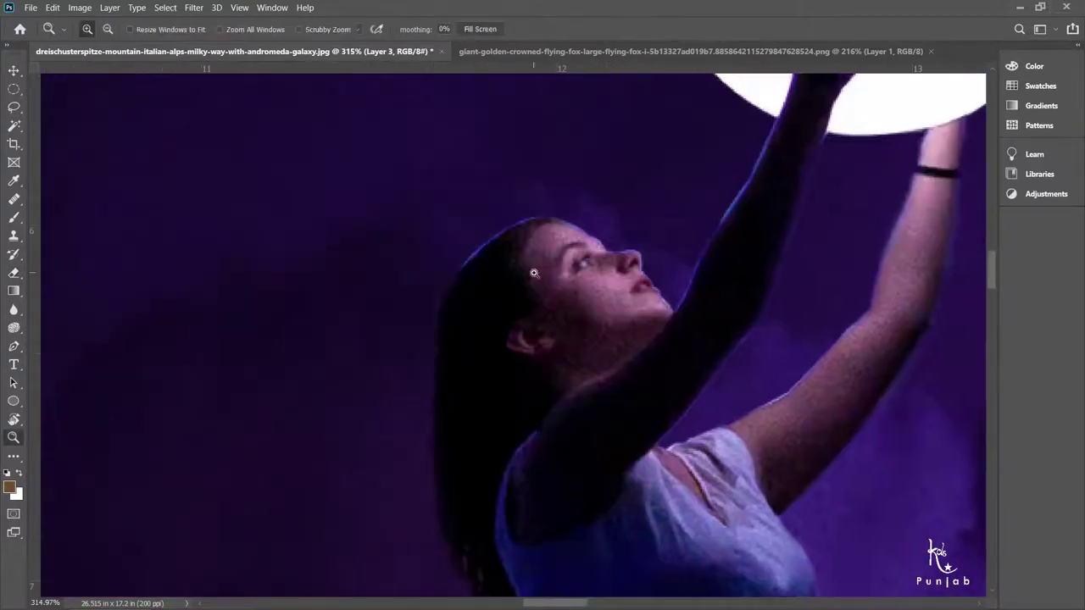
scroll(428, 252, up, 3)
key(bracketleft)
key(bracketleft)
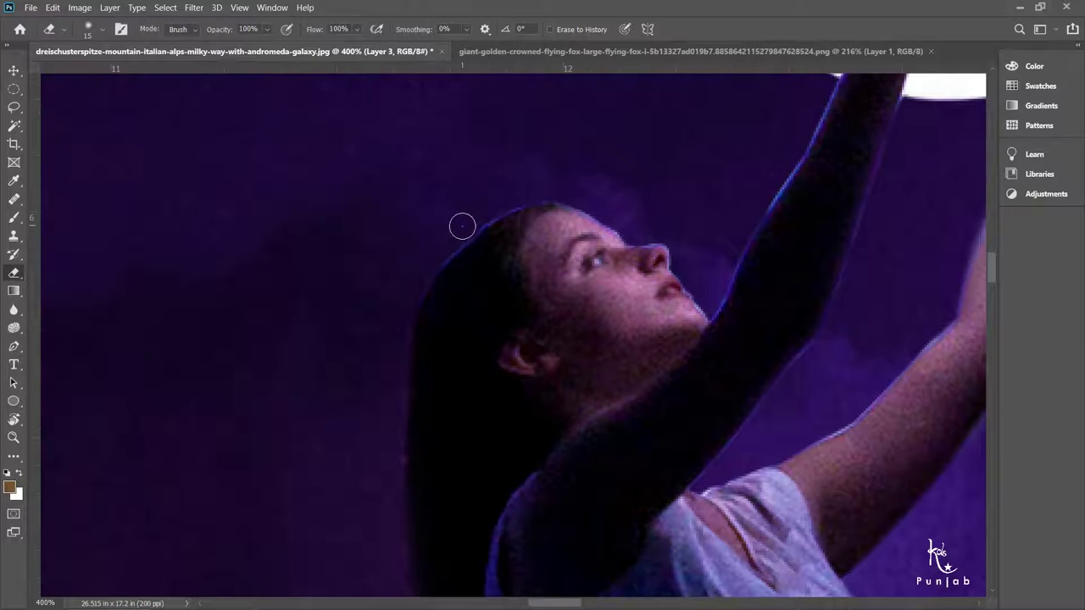
Step: Inspect the raised hands, moon and torso edges up close, then zoom back out
drag(671, 242, 438, 368)
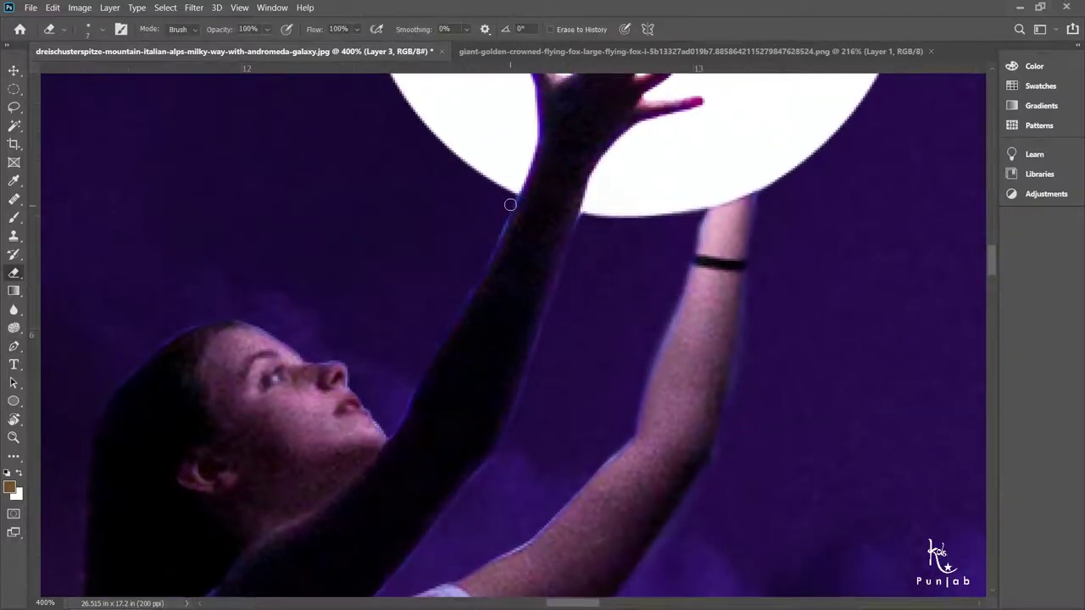
scroll(428, 332, down, 1)
scroll(429, 333, left, 1)
key(r)
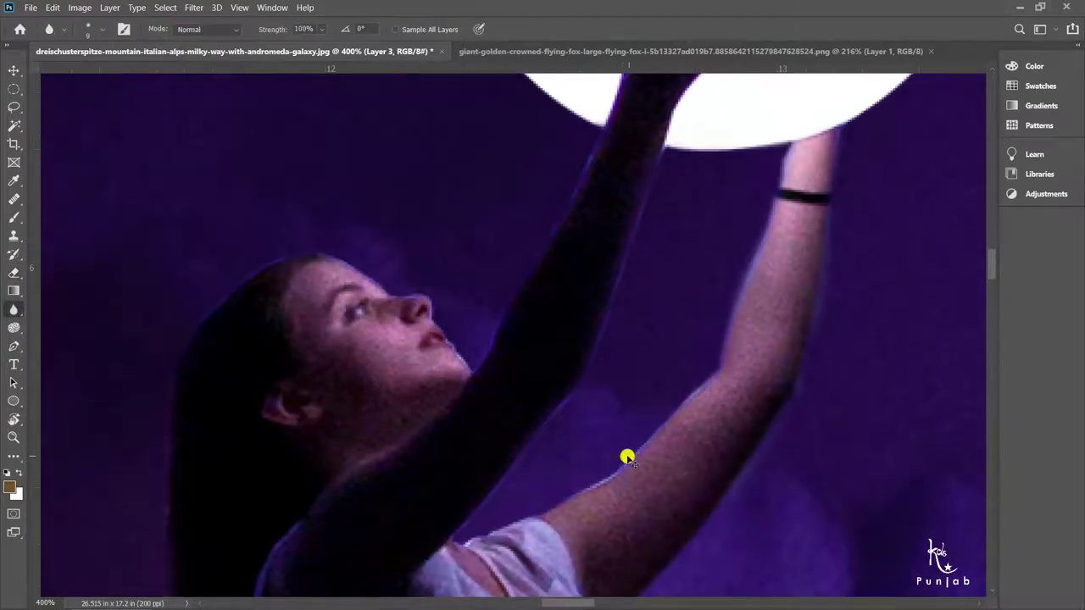
key(e)
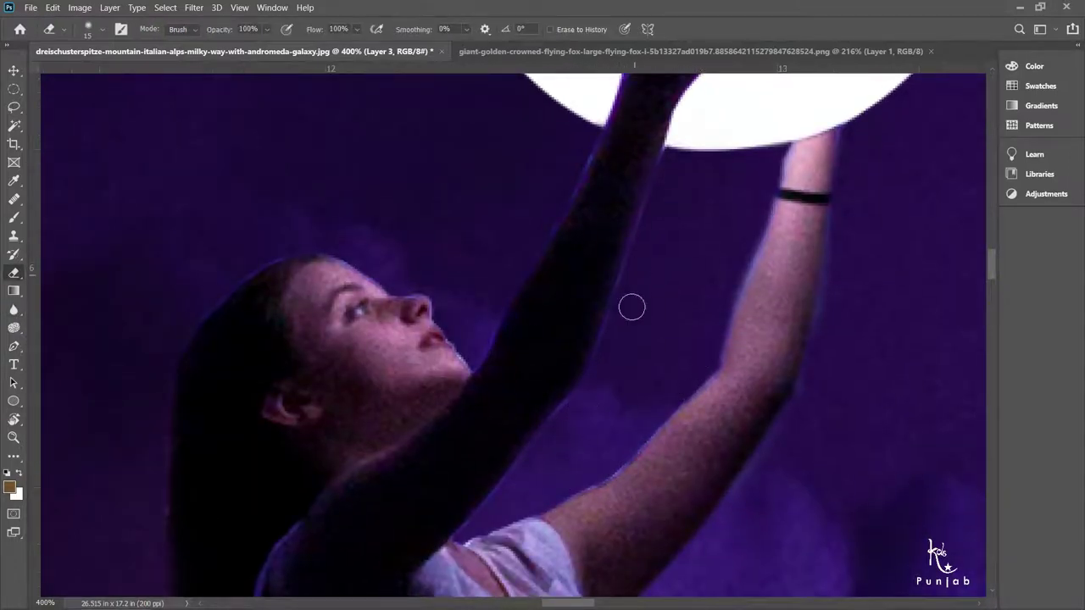
key(ctrl+0)
drag(436, 327, 478, 394)
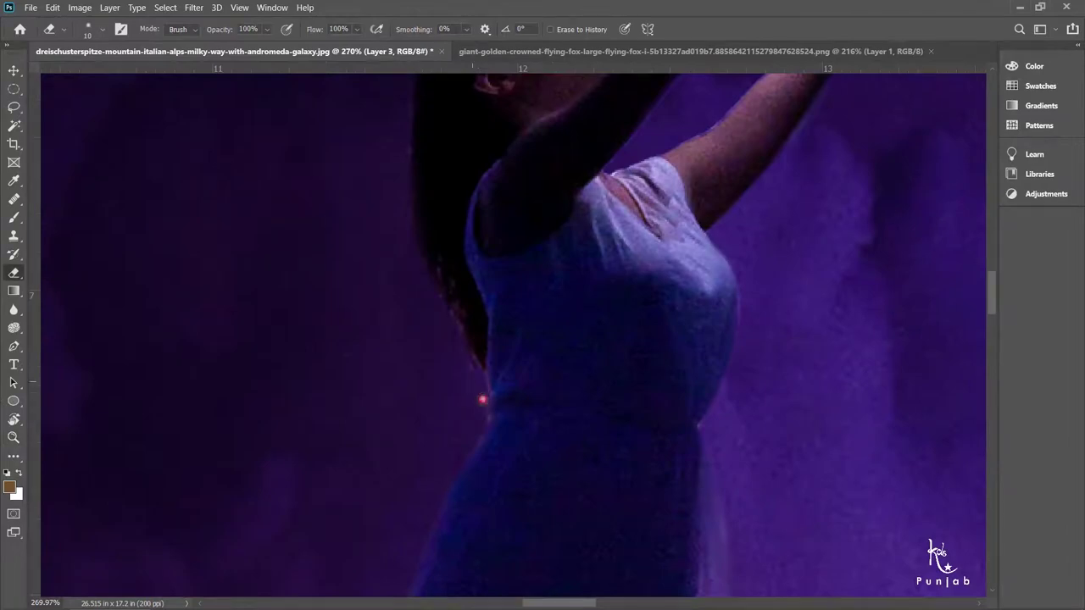
key(ctrl+minus)
key(ctrl+minus)
Step: Brighten the woman-and-moon layer by 17 with Brightness/Contrast
key(v)
click(79, 7)
click(245, 41)
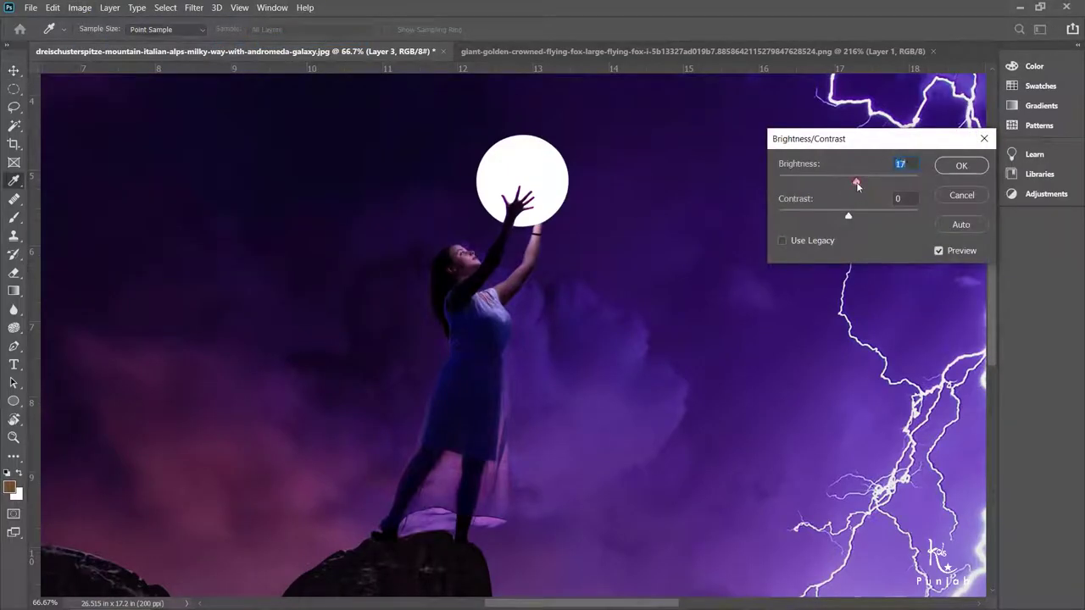
key(Return)
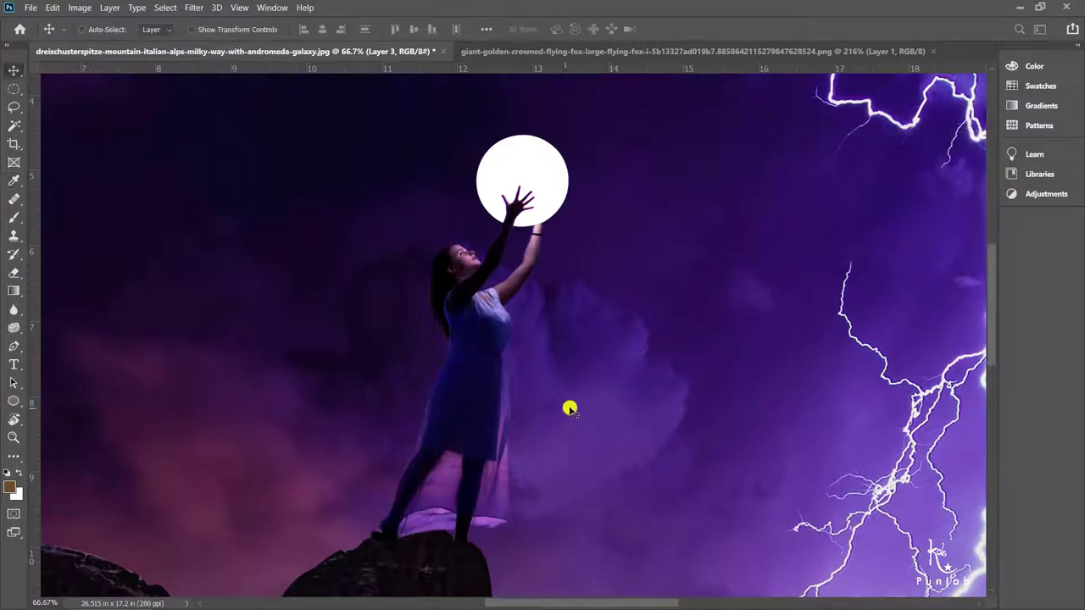
Step: Zoom out to the whole composite and select the lightning sky, Layer 2
key(z)
alt+click(703, 337)
key(v)
right_click(736, 299)
click(759, 306)
click(194, 7)
Step: In Camera Raw, set sky contrast +17, shadows -17, exposure -0.10 and vibrance -18, then apply
click(713, 286)
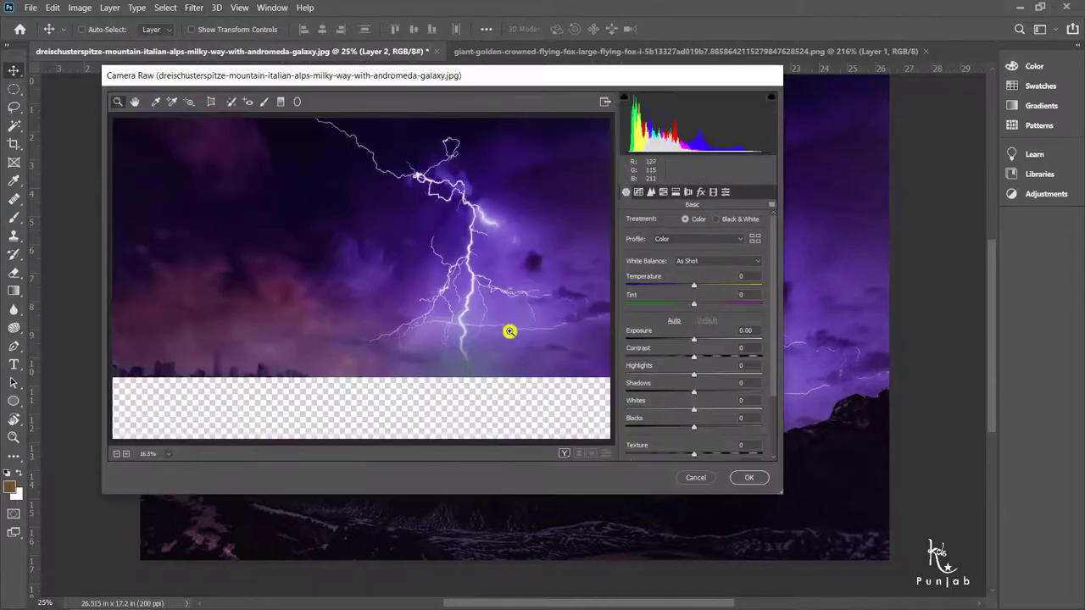
drag(693, 364, 705, 357)
drag(678, 392, 689, 391)
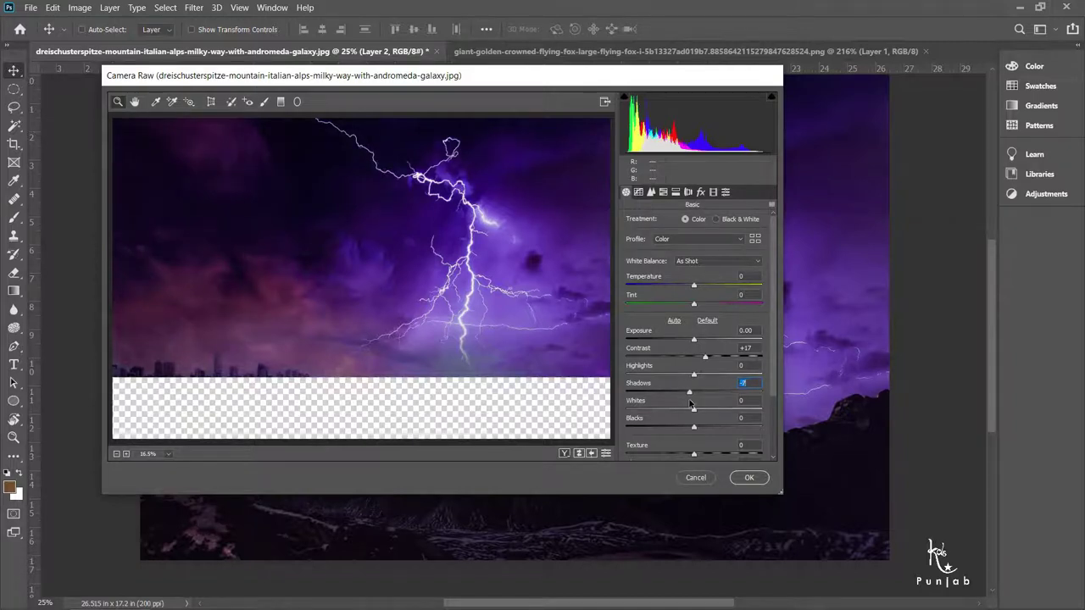
mouse_move(690, 391)
mouse_down()
mouse_move(720, 410)
mouse_move(686, 427)
mouse_up()
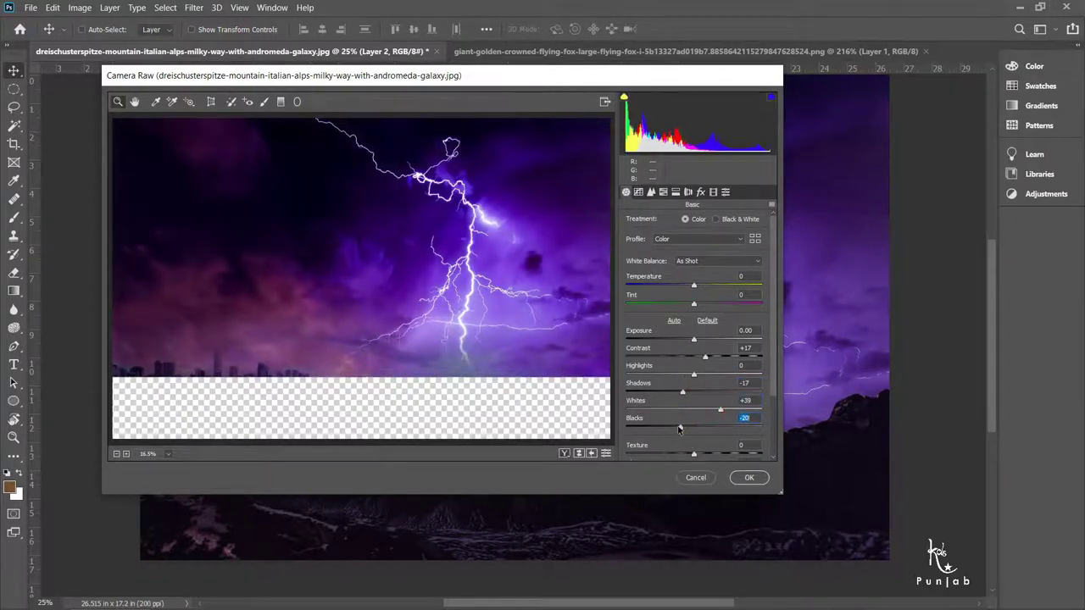
drag(695, 346, 695, 345)
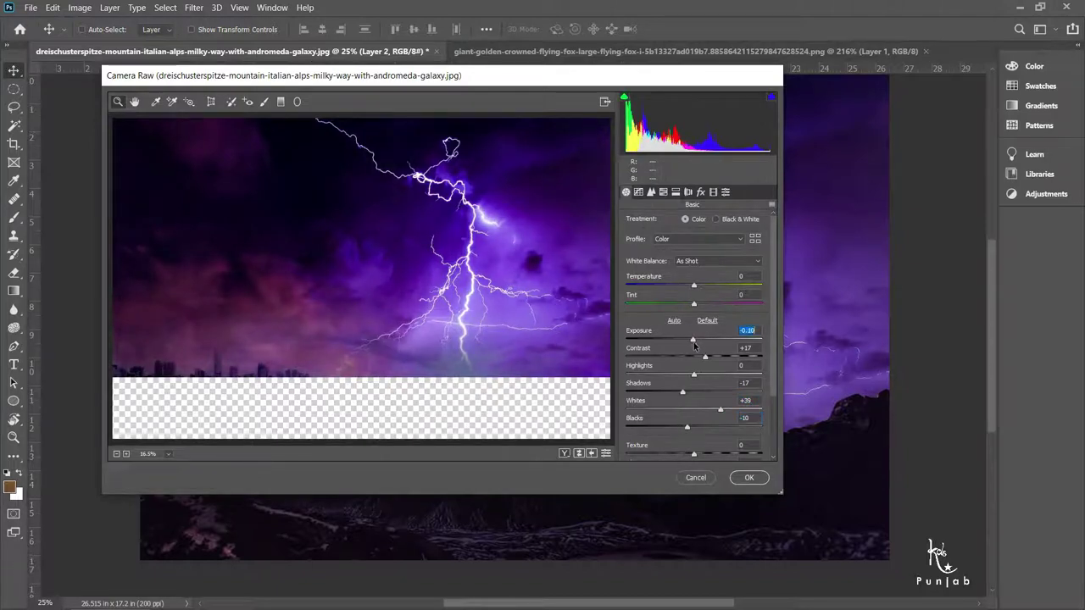
scroll(691, 440, down, 1)
scroll(691, 439, down, 2)
scroll(690, 439, down, 1)
scroll(689, 439, down, 1)
drag(688, 438, 682, 437)
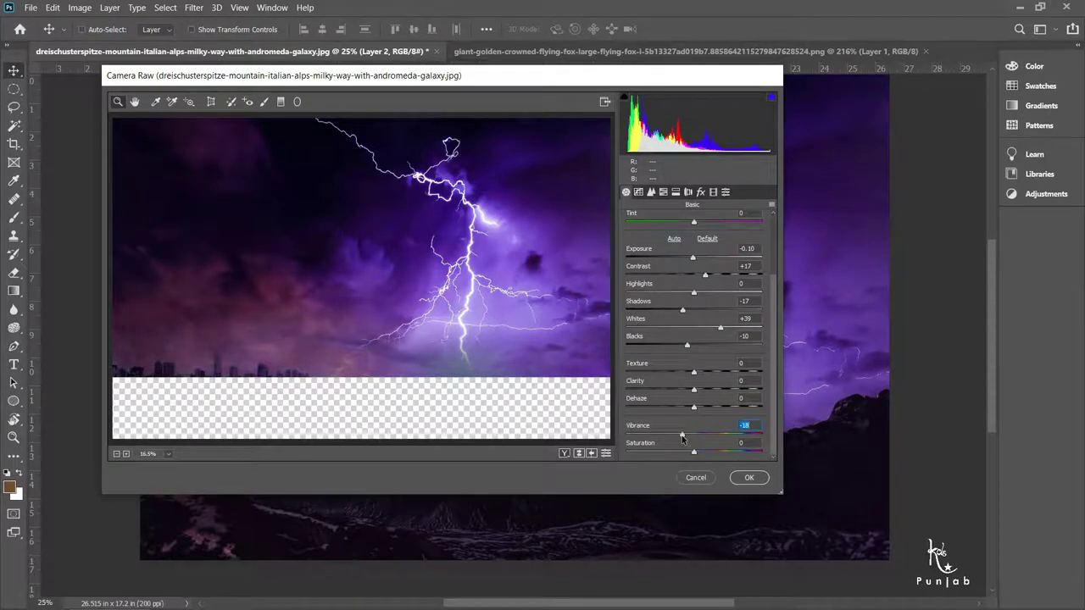
click(750, 477)
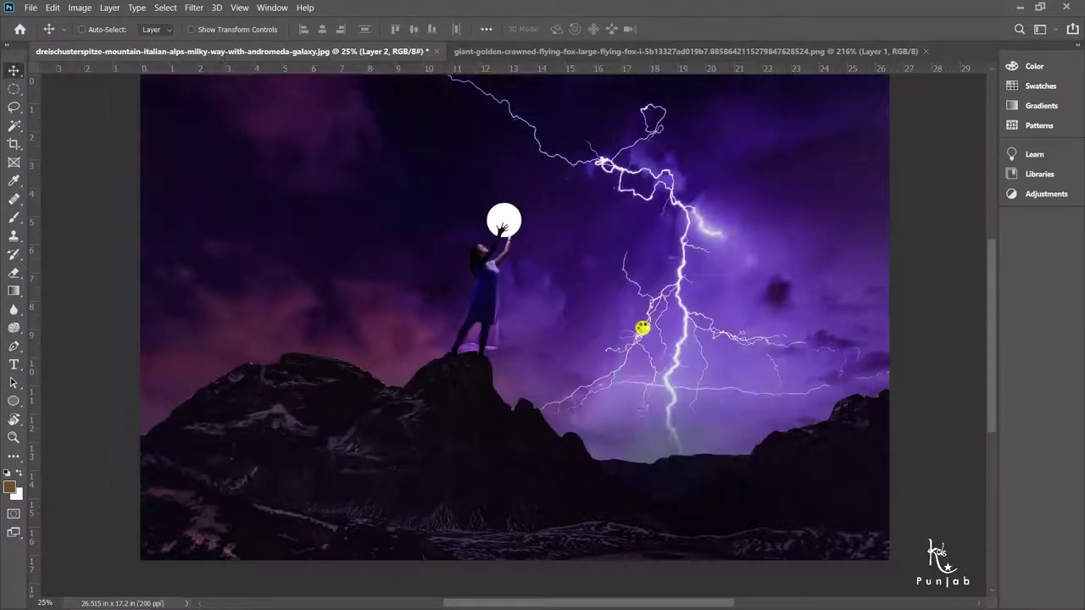
Step: Apply Brightness/Contrast of Brightness 69 and Contrast 38 to the mountain layer, Layer 1
key(z)
alt+click(605, 312)
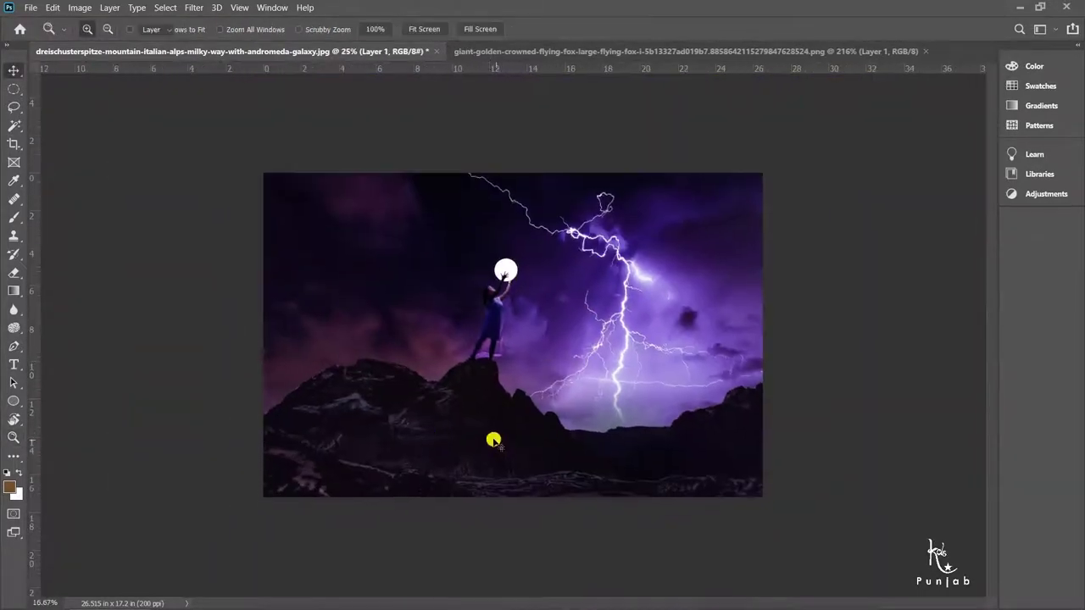
click(80, 8)
click(285, 37)
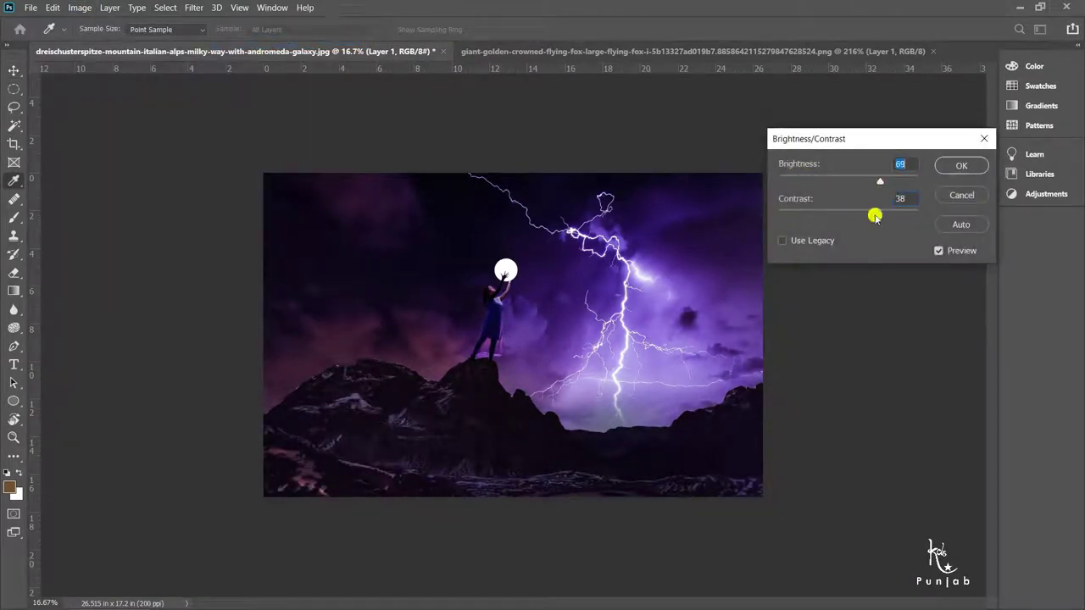
click(961, 165)
Step: Zoom in on the left mountain and check which layers lie beneath it
key(z)
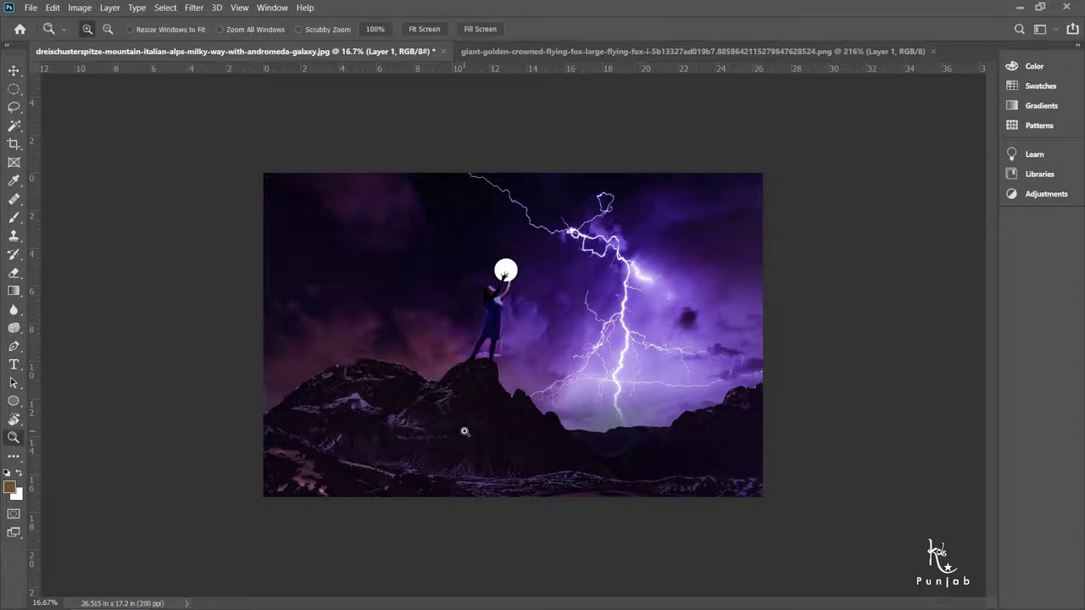
click(472, 436)
click(318, 417)
click(318, 417)
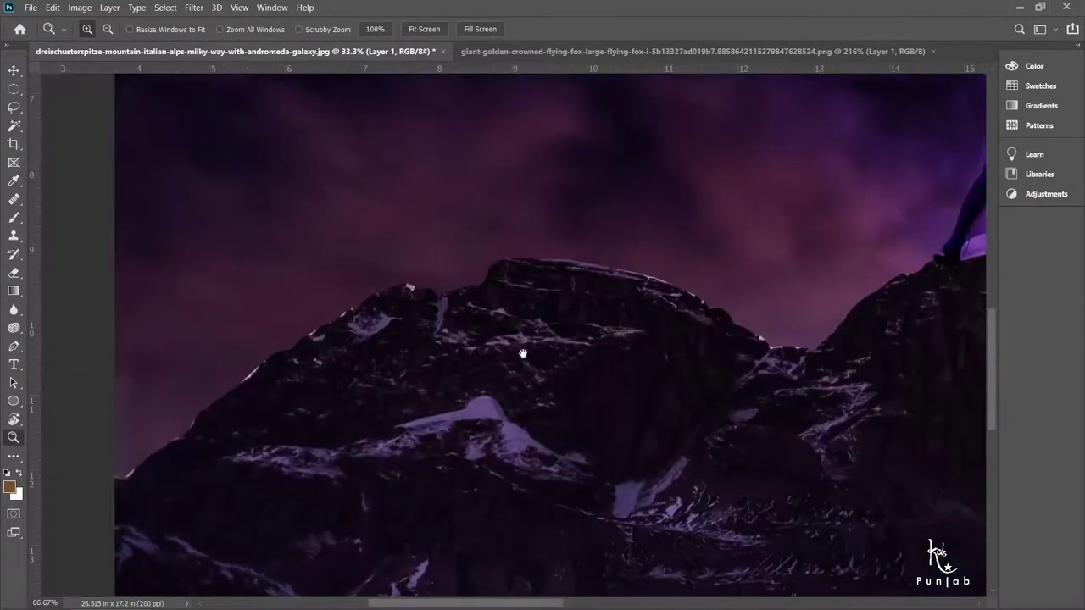
key(v)
right_click(320, 384)
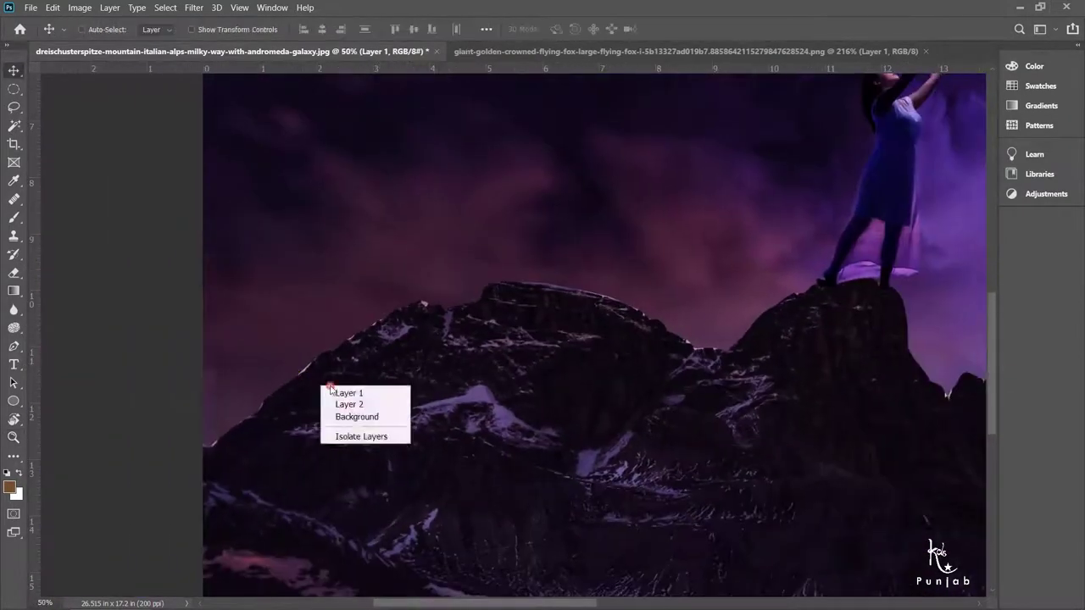
click(13, 309)
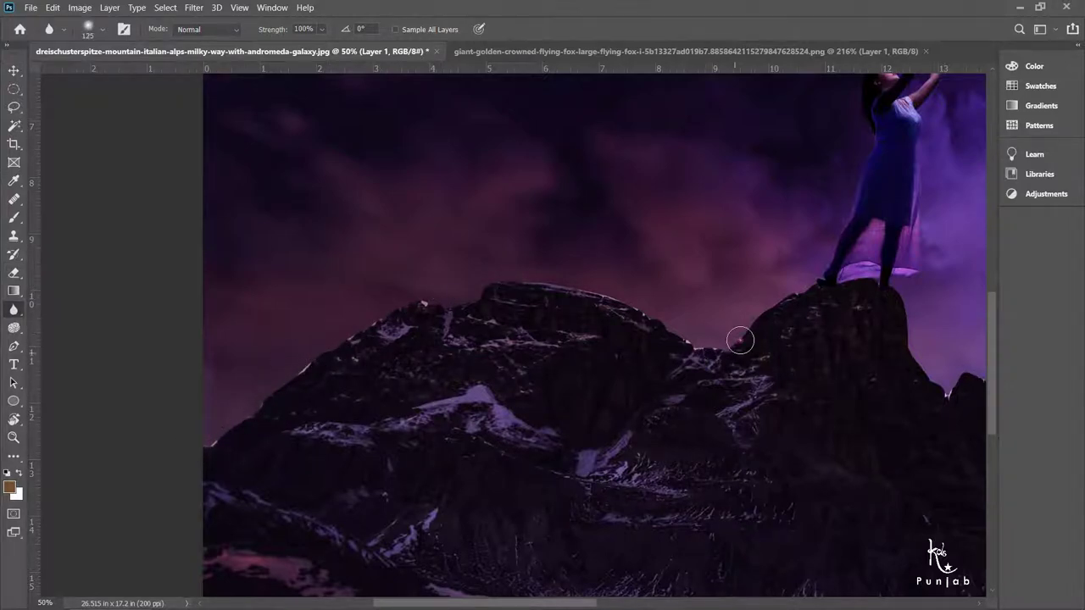
Step: Set the Eraser to size 200 with 80% opacity over the left mountain
drag(740, 340, 737, 416)
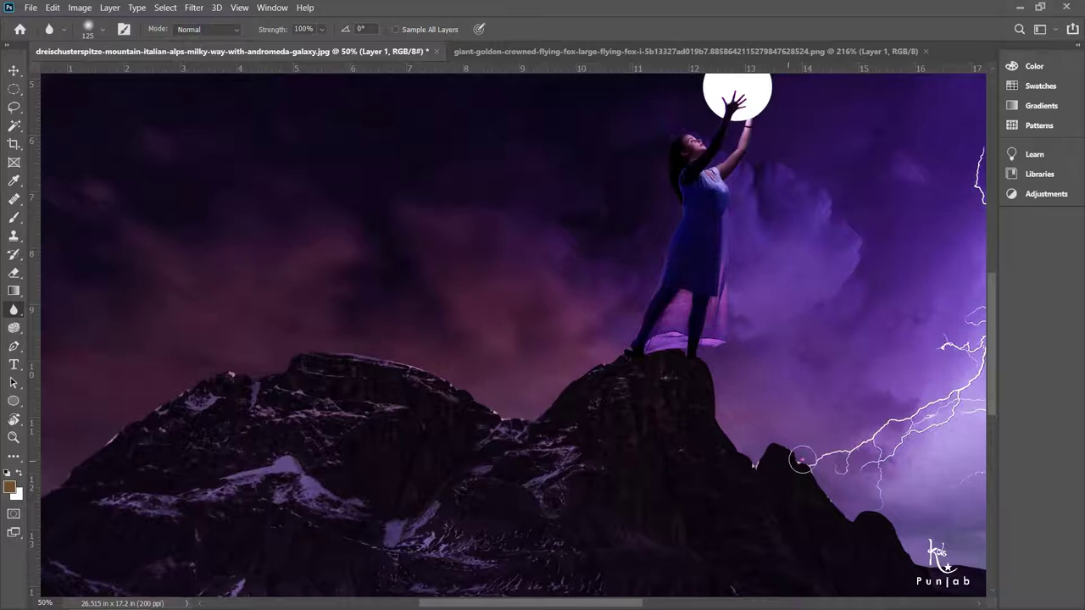
drag(801, 461, 598, 393)
drag(932, 445, 615, 436)
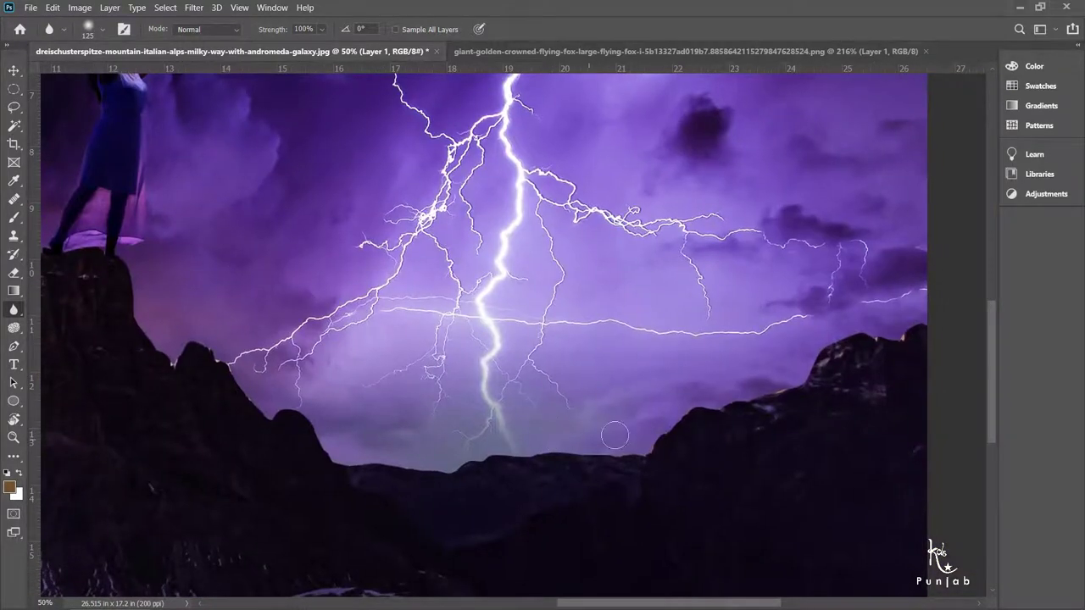
drag(922, 326, 278, 355)
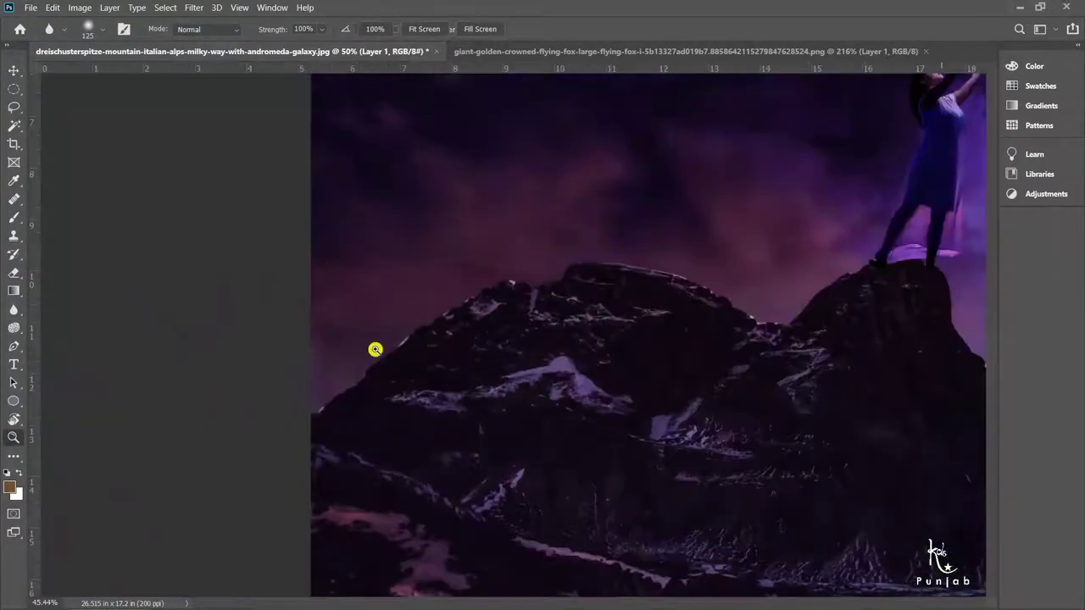
key(e)
key(bracketright)
key(bracketright)
key(bracketright)
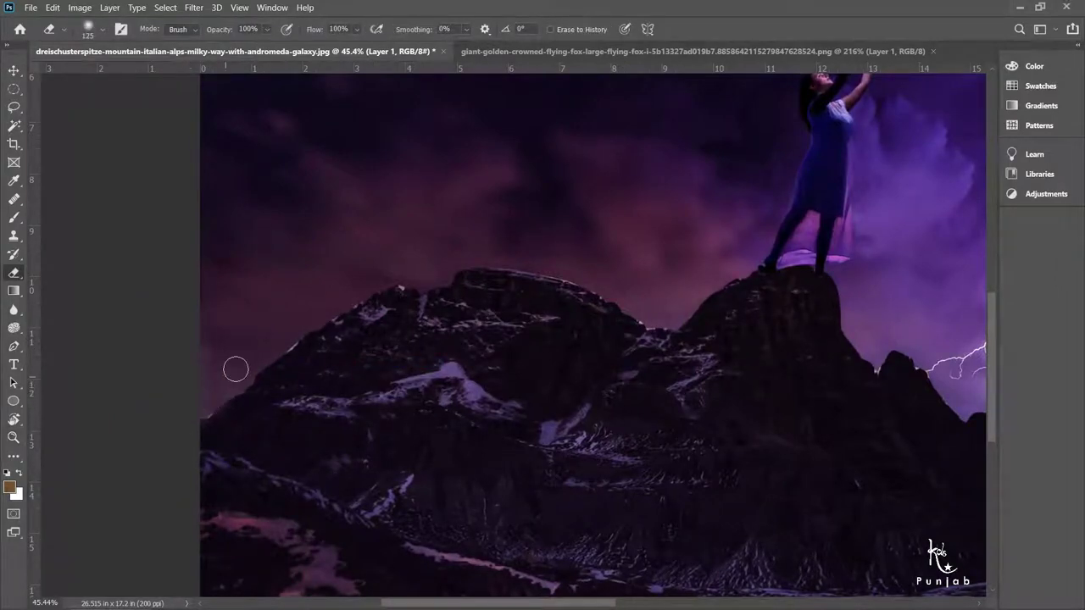
click(267, 30)
click(289, 67)
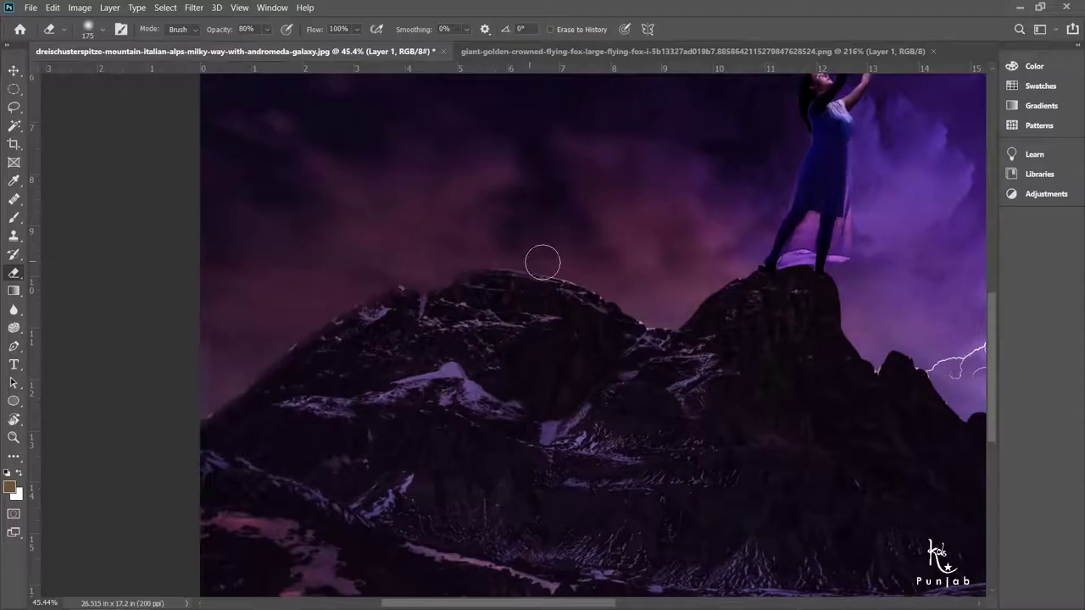
key(bracketright)
Step: Erase along the mountain ridge edge so the lightning sky glow shows through
drag(862, 370, 638, 374)
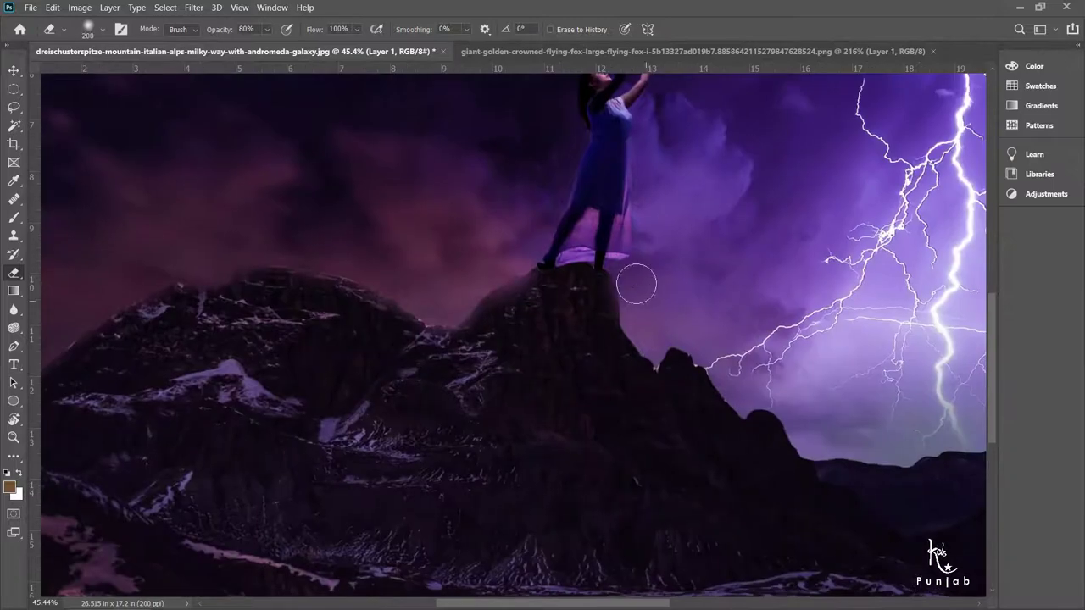
drag(653, 310, 408, 248)
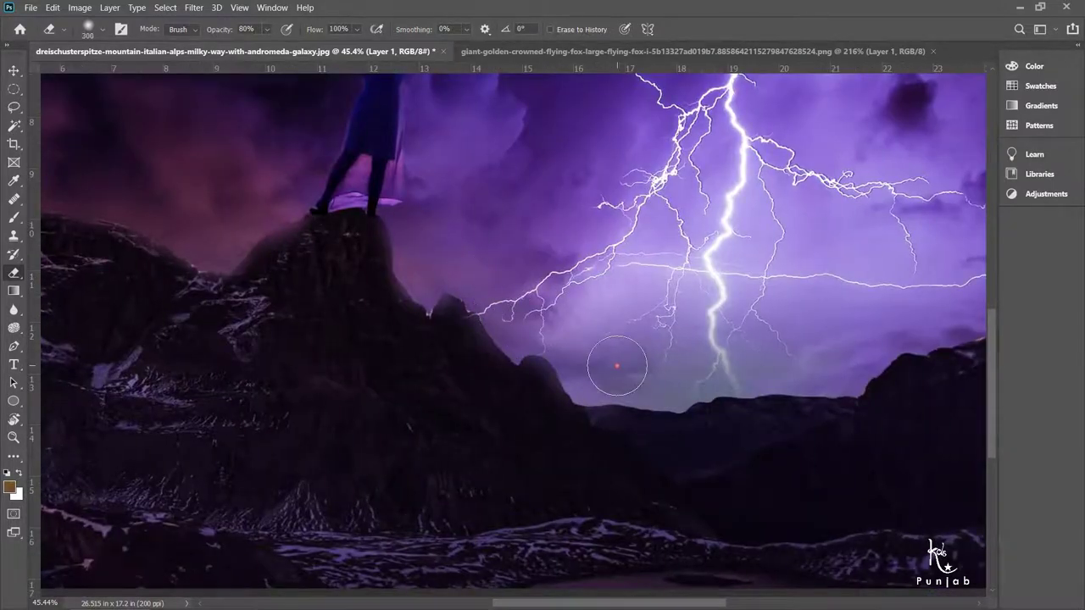
drag(617, 363, 387, 340)
key(bracketleft)
key(bracketleft)
key(bracketleft)
mouse_move(435, 371)
mouse_down()
mouse_move(581, 345)
mouse_move(742, 271)
mouse_move(848, 253)
mouse_move(746, 255)
mouse_up()
key(bracketright)
key(bracketright)
key(bracketright)
key(bracketleft)
key(bracketleft)
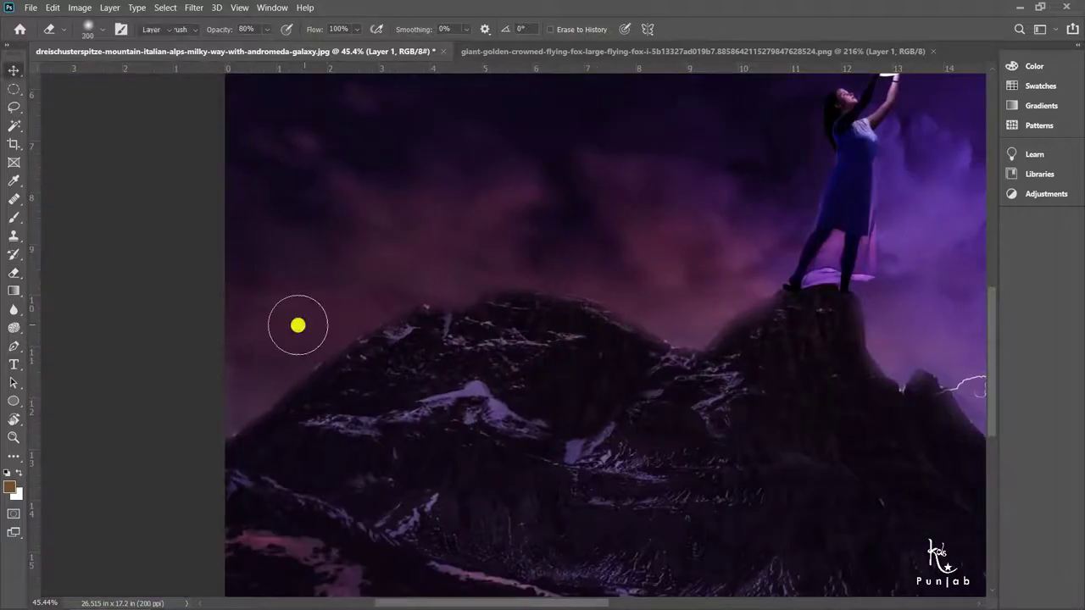
key(b)
click(9, 485)
Step: Confirm the dark red colour, then erase the purple haze on the rock between the woman's legs
key(Return)
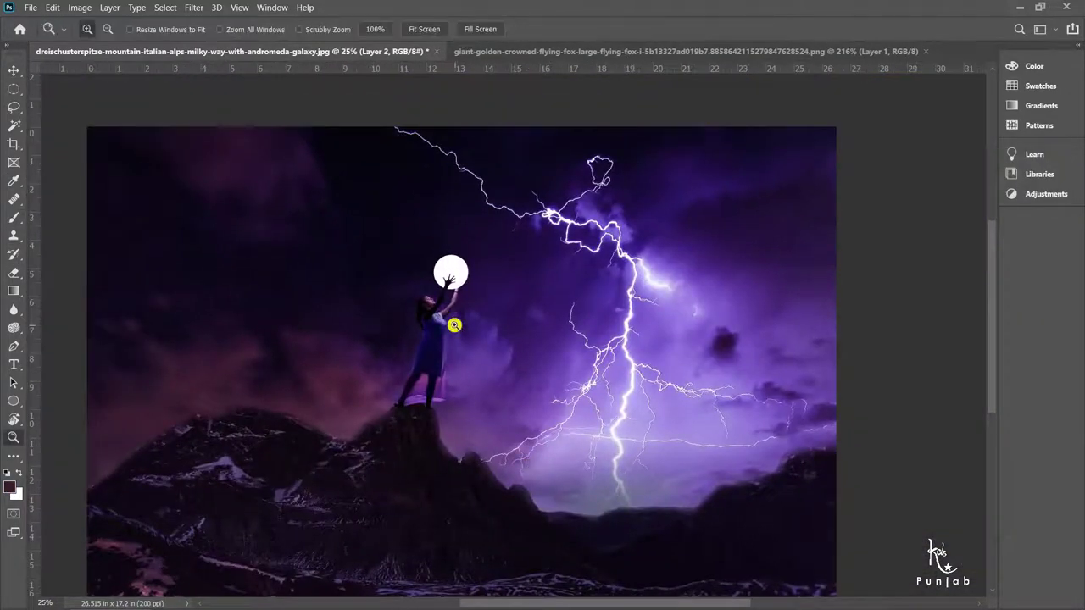
click(79, 7)
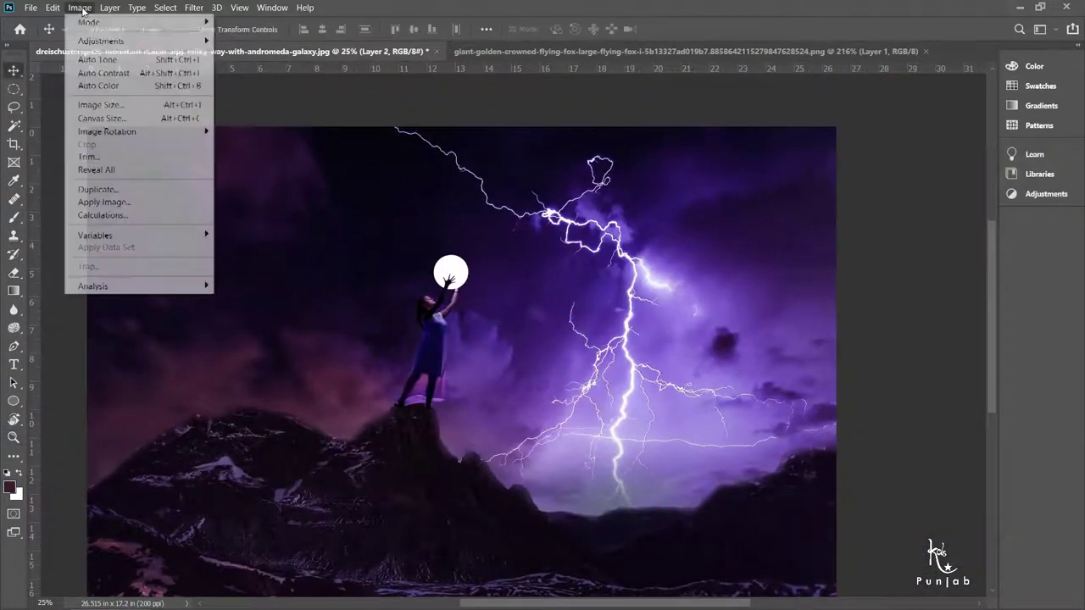
click(335, 405)
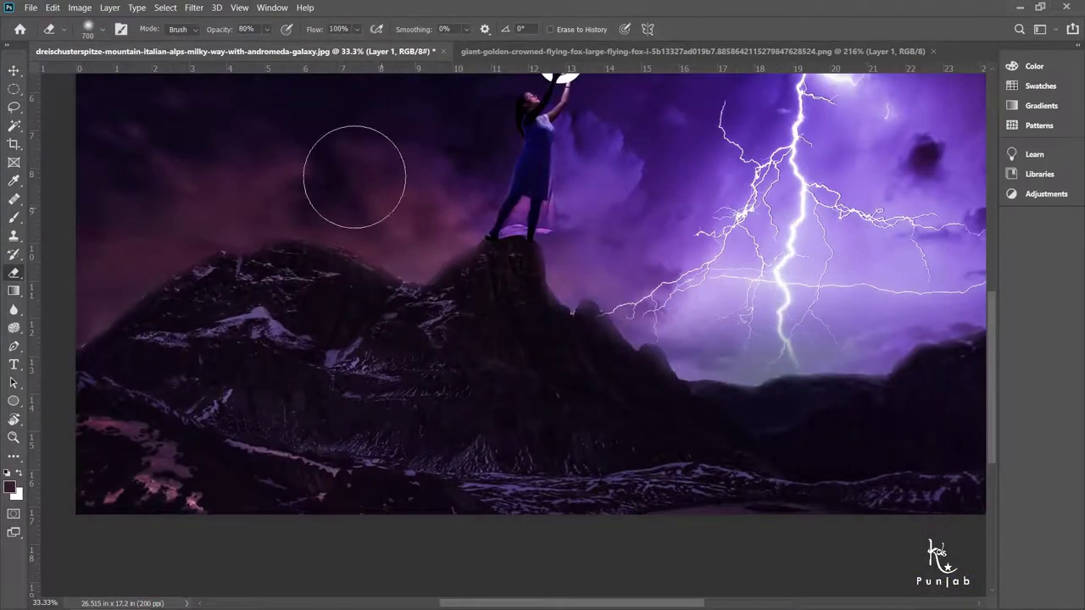
key(z)
drag(481, 158, 594, 294)
key(e)
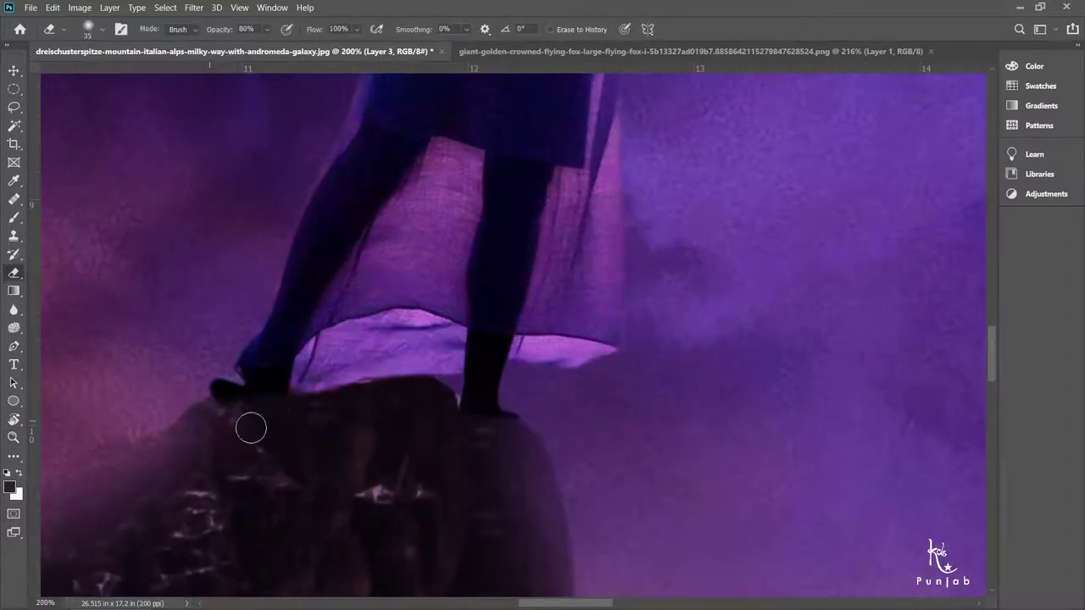
drag(251, 429, 440, 394)
Step: Erase the stray haze beside her dress, then zoom out to show the moon and lightning
key(z)
alt+click(480, 416)
key(v)
key(e)
click(487, 431)
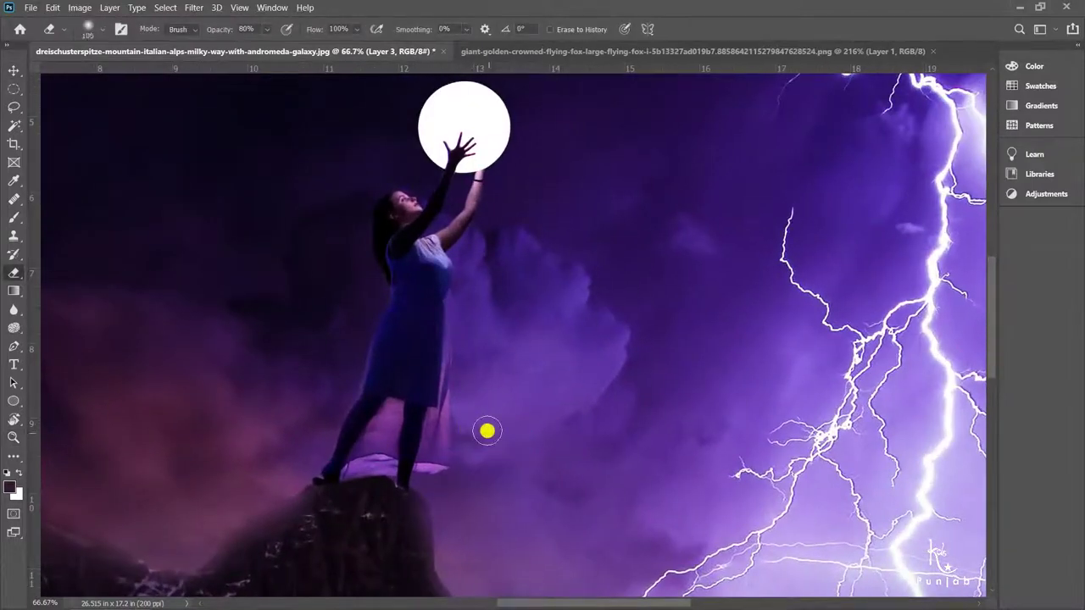
click(351, 315)
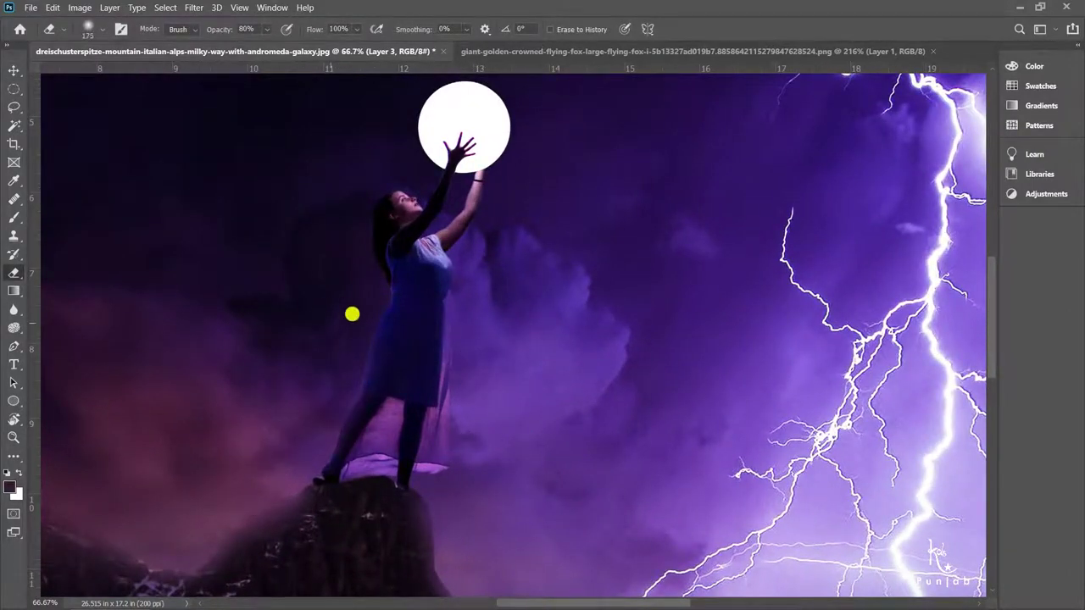
ctrl+click(543, 228)
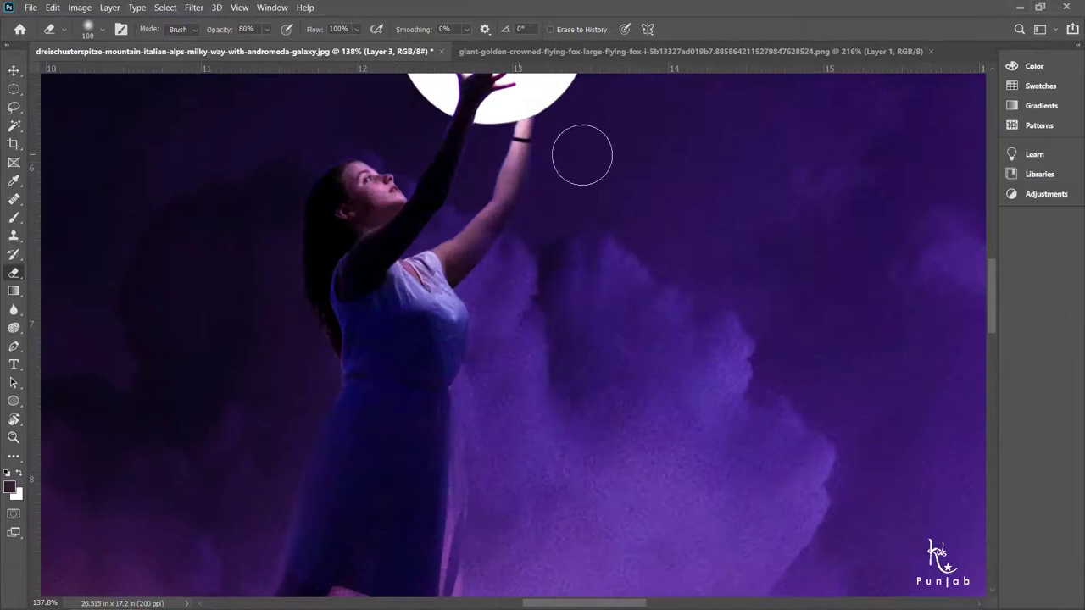
drag(577, 158, 631, 374)
click(386, 346)
key(z)
alt+click(465, 286)
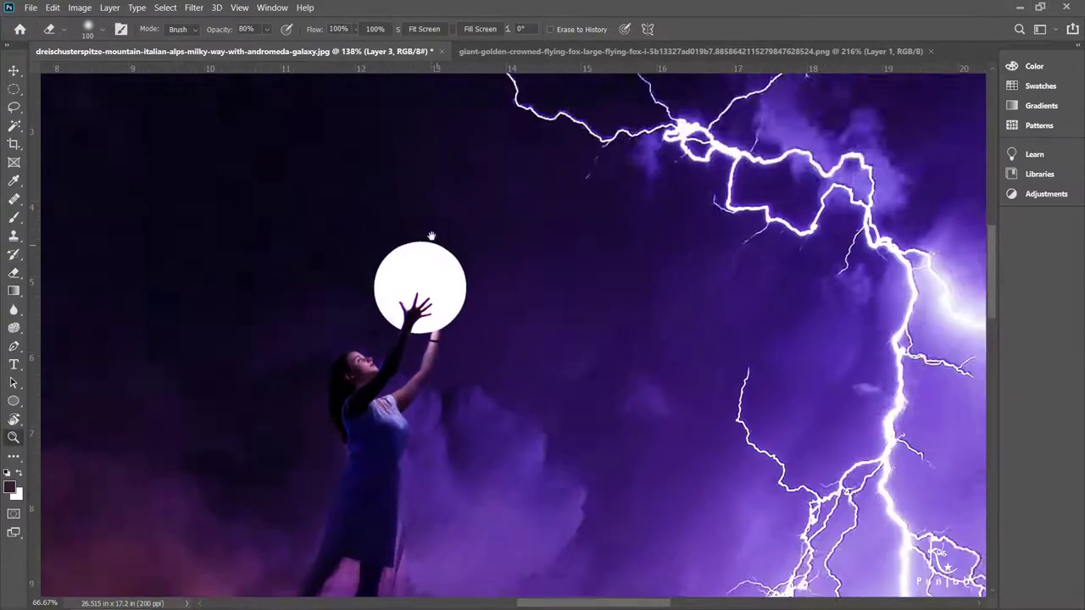
Step: Paint a soft white glow on a new Layer 4 above Layer 3 and set it to Screen
key(v)
key(F7)
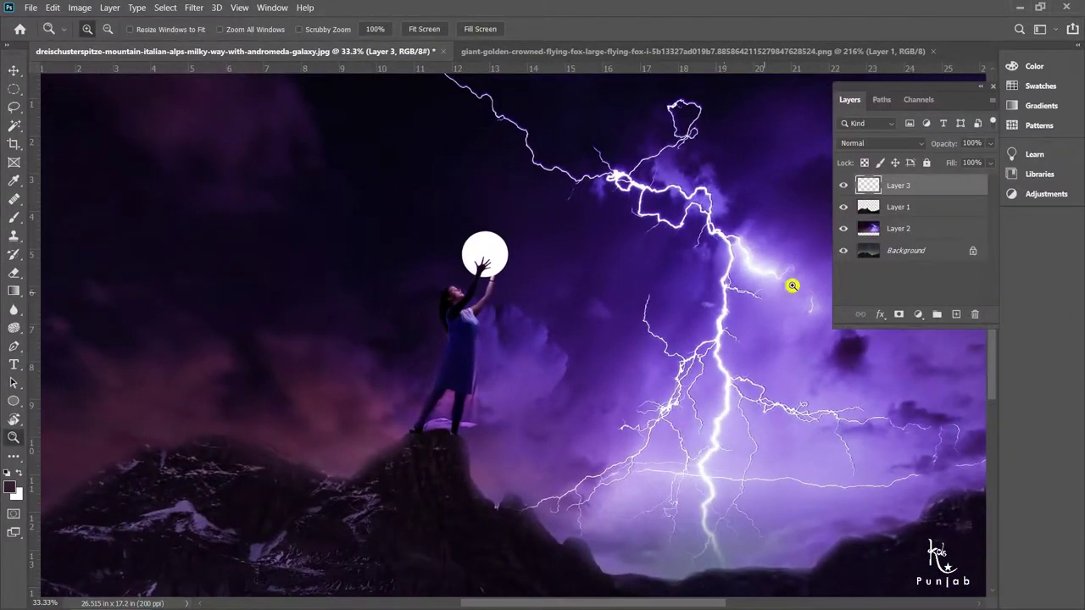
click(956, 317)
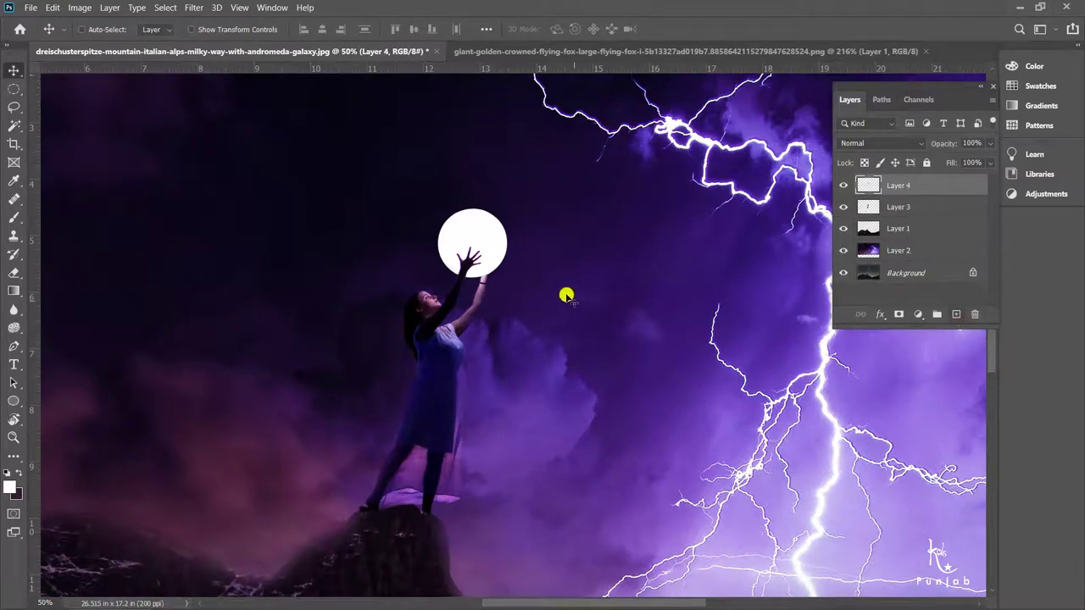
key(b)
click(558, 290)
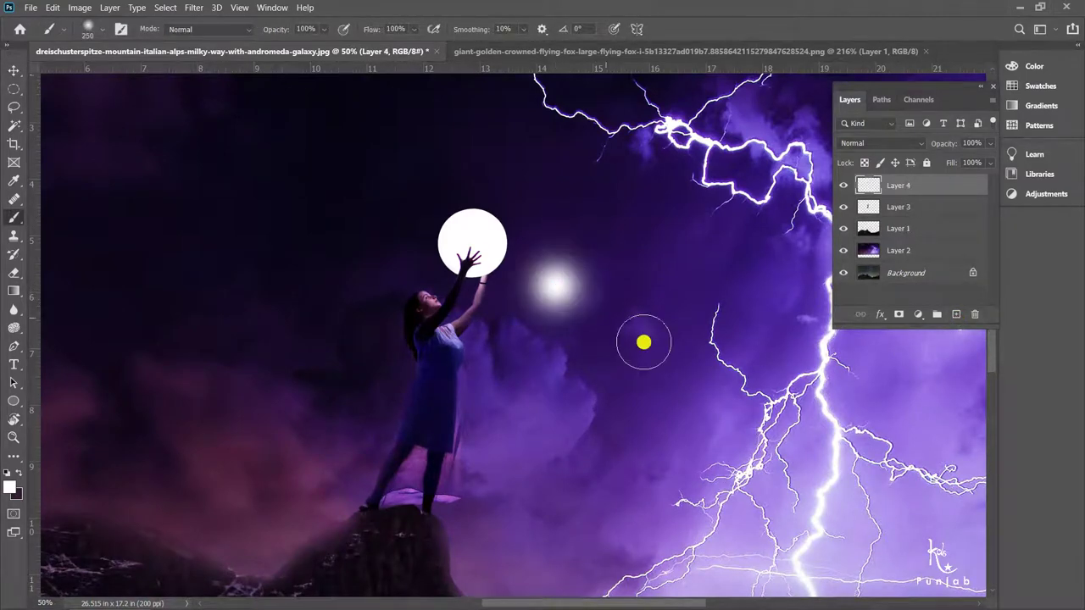
key(v)
mouse_move(571, 293)
mouse_down()
mouse_move(593, 300)
mouse_move(502, 254)
mouse_up()
click(879, 142)
click(886, 269)
Step: Scale the Layer 4 glow up around the moon
key(ctrl+t)
drag(533, 301, 536, 303)
key(Return)
key(z)
alt+click(578, 370)
alt+click(578, 371)
key(v)
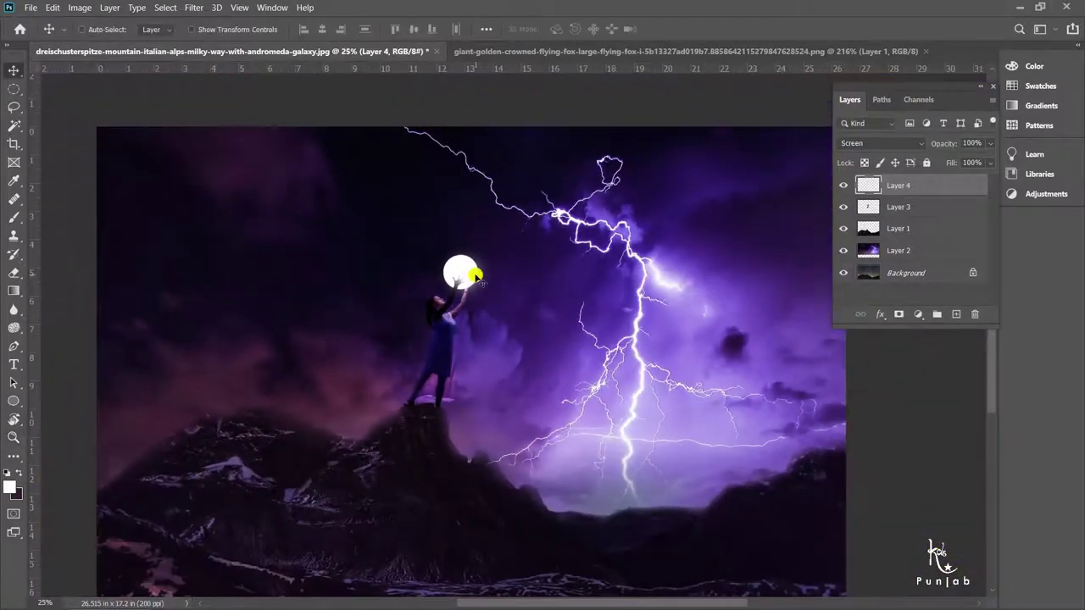
key(ctrl+t)
drag(494, 307, 502, 310)
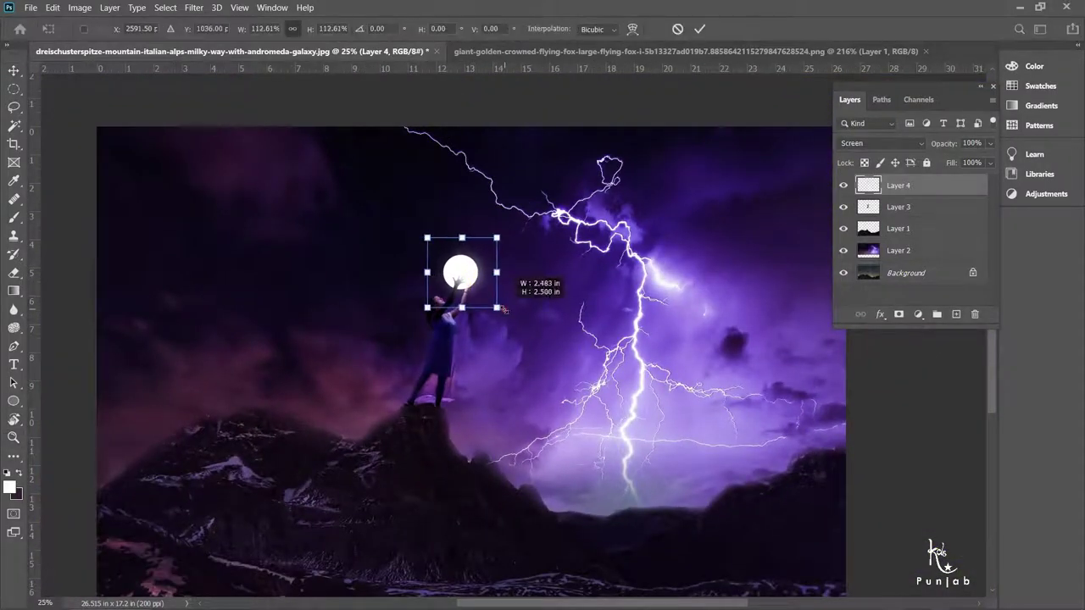
key(Return)
Step: Reapply Screen blending and enlarge the moon glow slightly around the woman's hands
scroll(475, 288, up, 5)
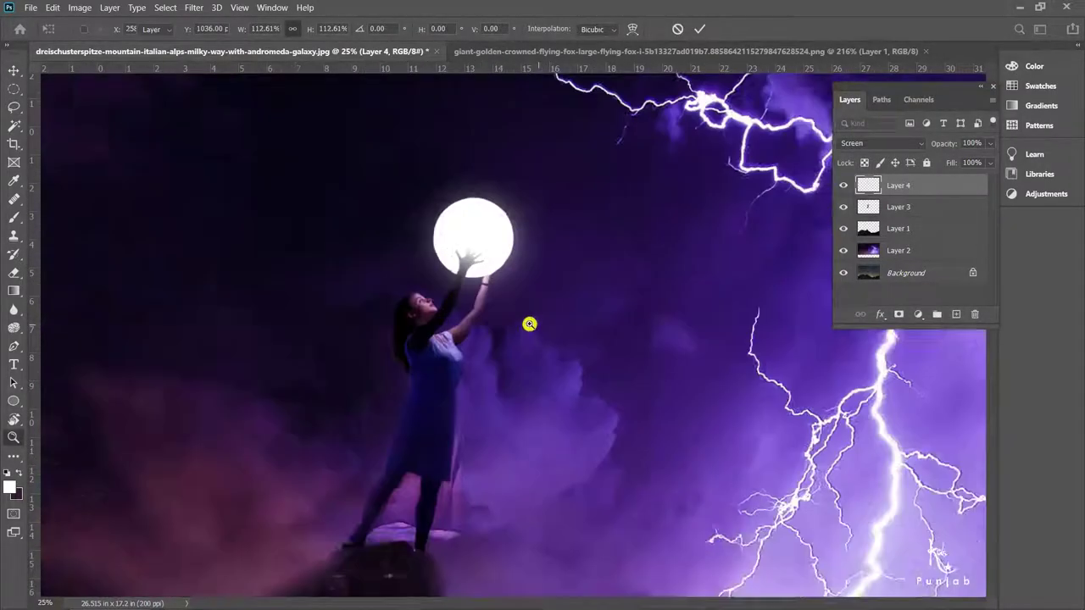
click(882, 143)
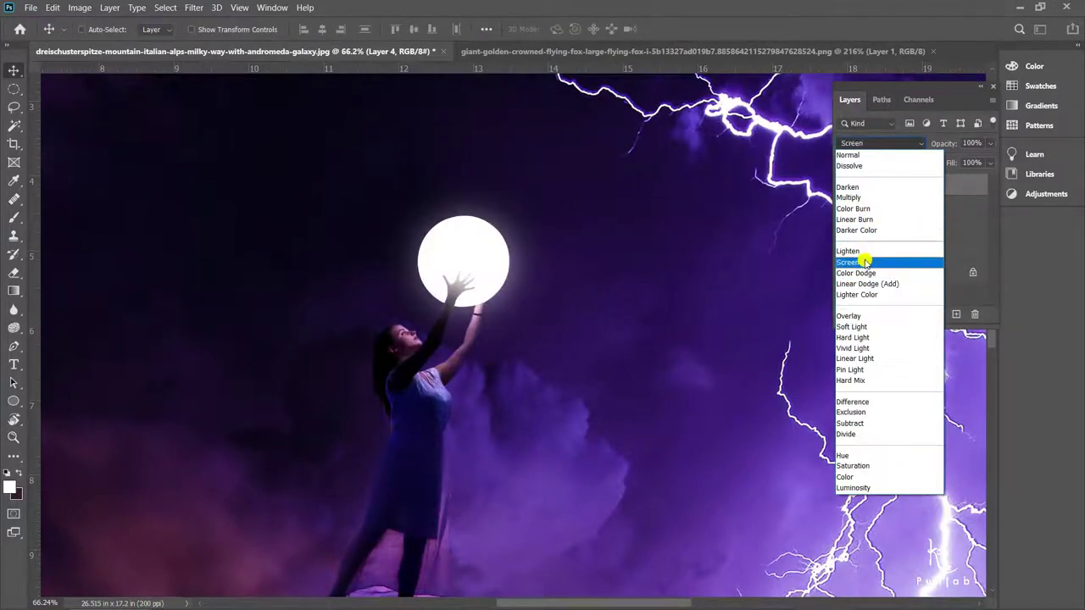
click(866, 262)
key(ctrl+t)
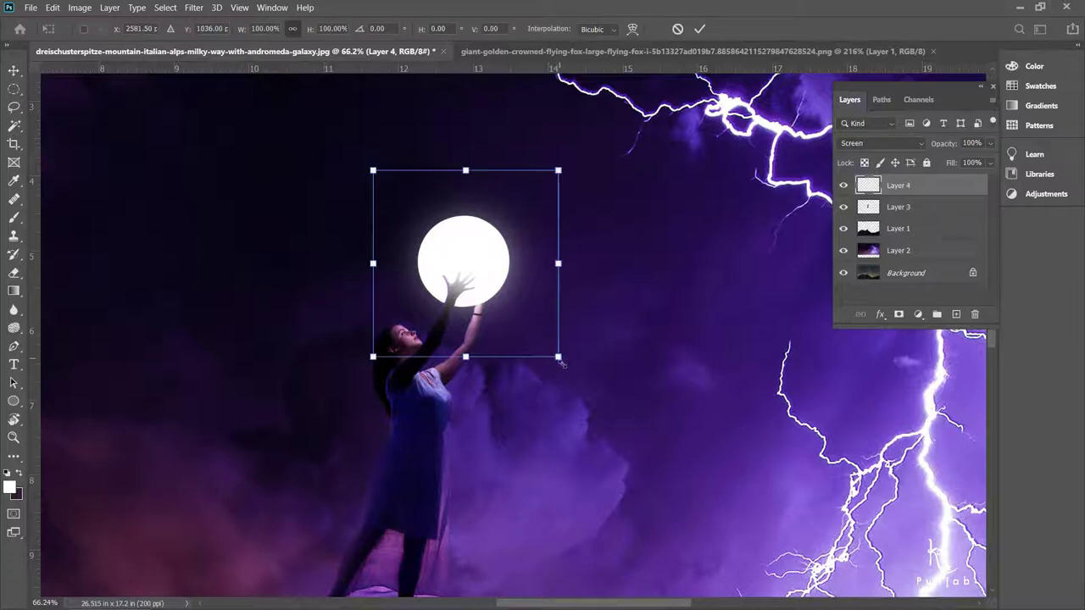
drag(559, 358, 543, 343)
double_click(454, 297)
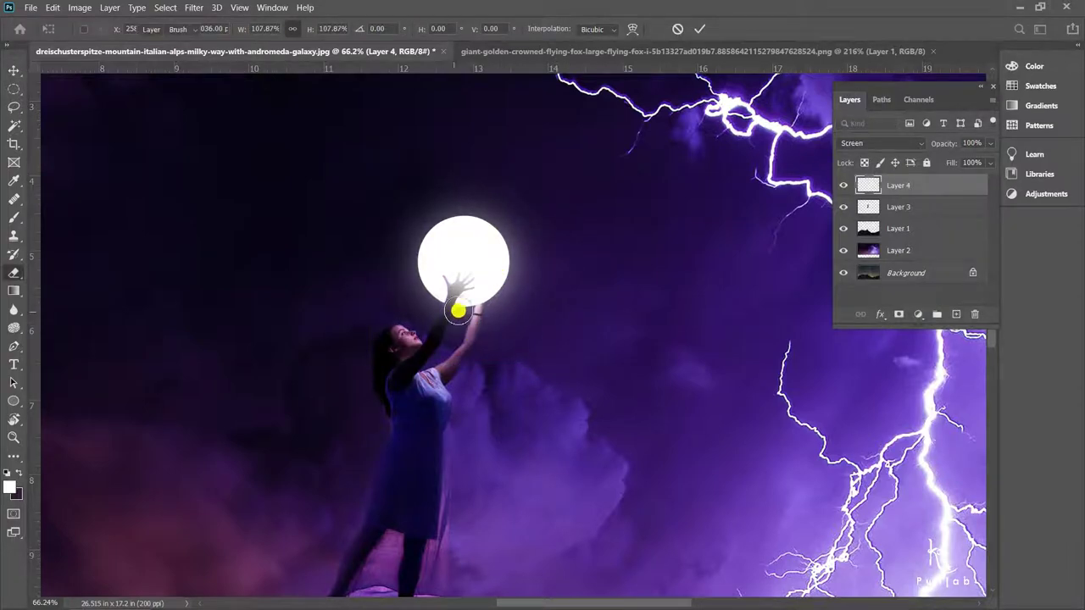
key(e)
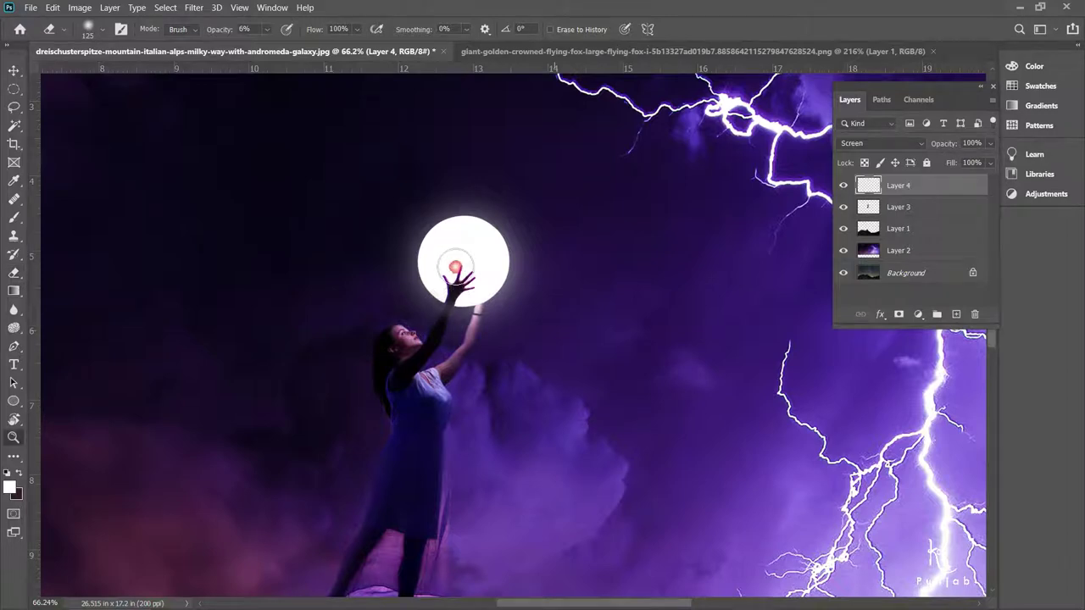
key(ctrl+minus)
key(ctrl+minus)
key(ctrl+minus)
Step: Apply Brightness/Contrast of 61 and 14 to the woman's layer, Layer 3
key(v)
right_click(496, 329)
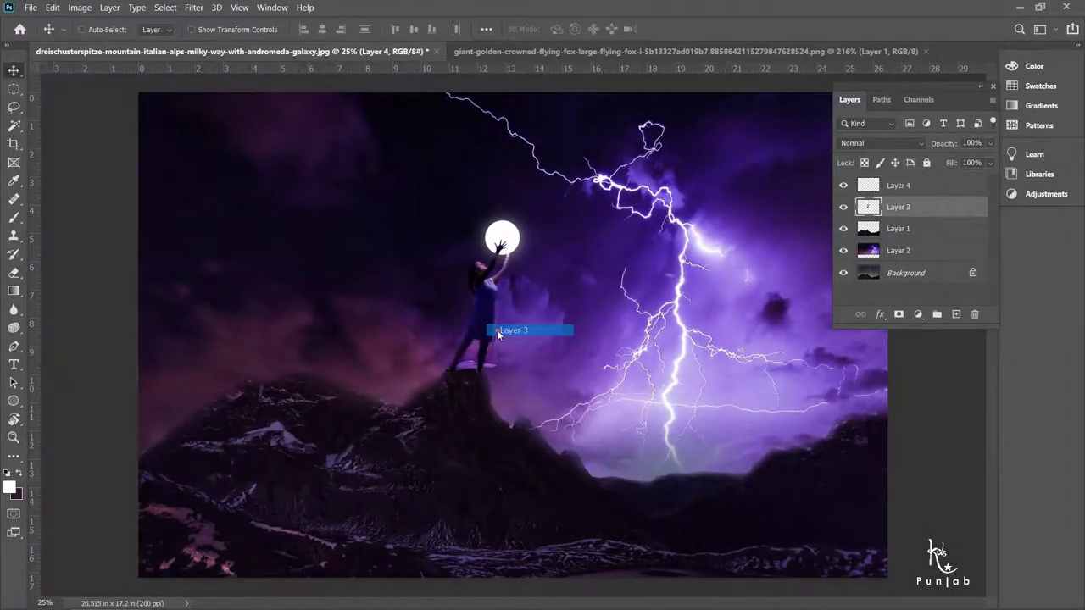
click(80, 7)
click(280, 36)
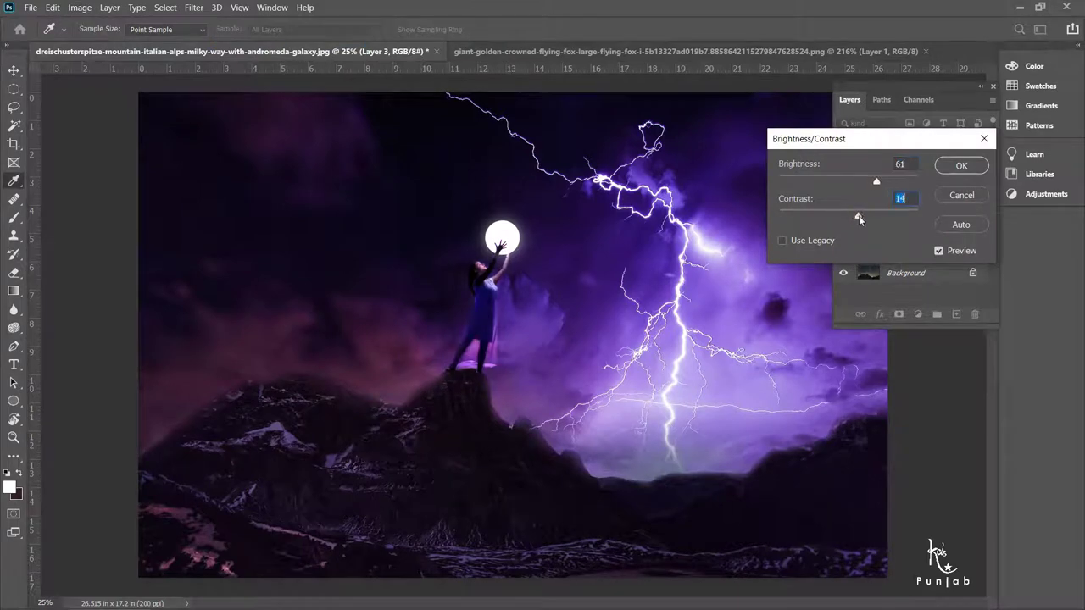
click(961, 166)
Step: Softly erase the dark edge beside the woman's hair at 6% eraser opacity
key(z)
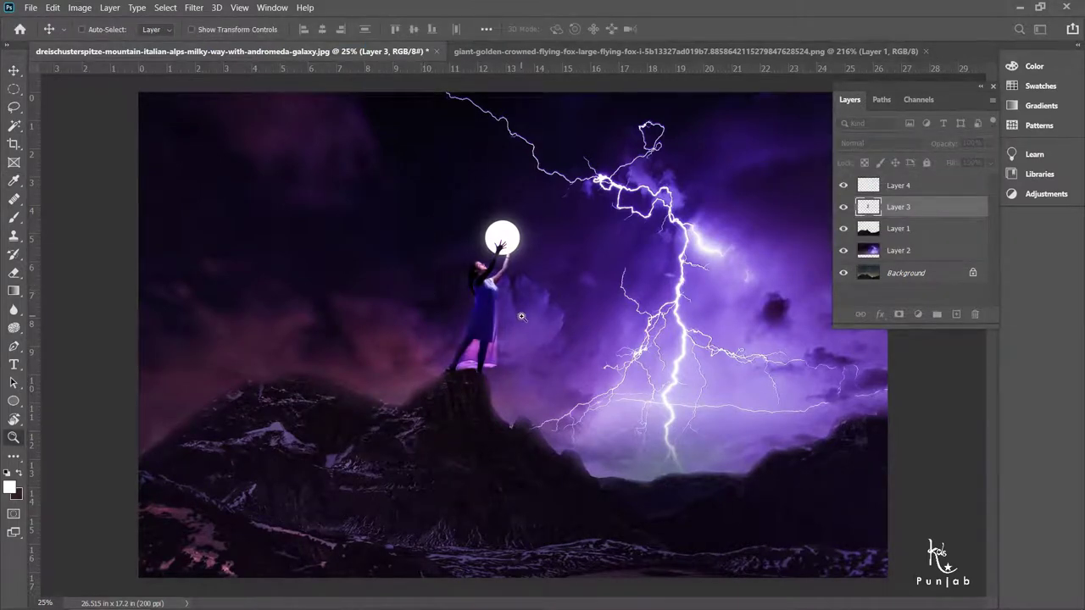
click(522, 318)
click(626, 402)
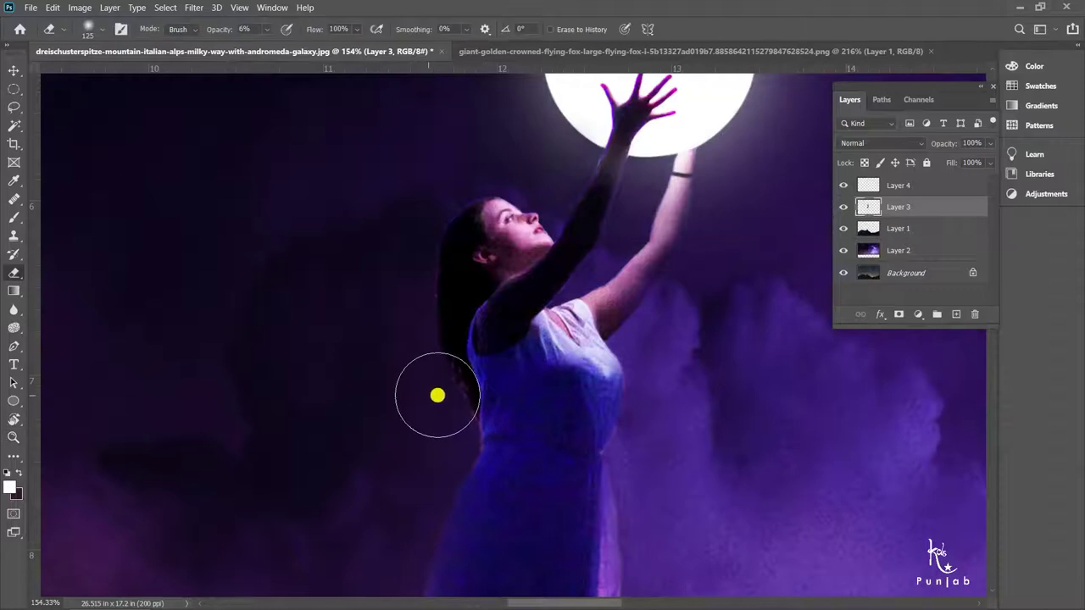
right_click(458, 295)
click(477, 303)
drag(449, 229, 536, 292)
key(e)
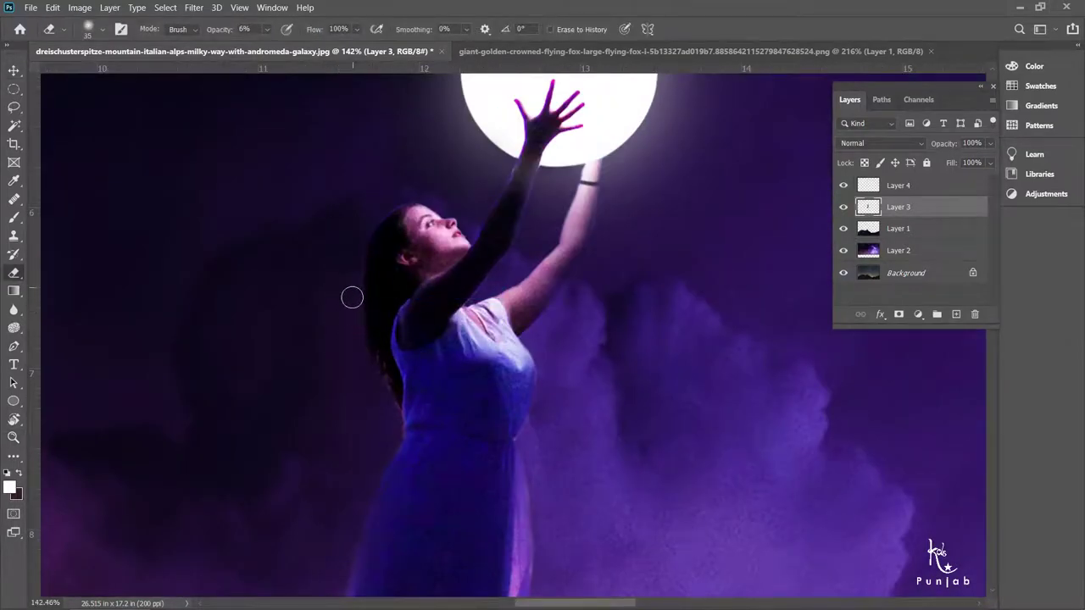
drag(357, 233, 348, 304)
drag(352, 229, 356, 300)
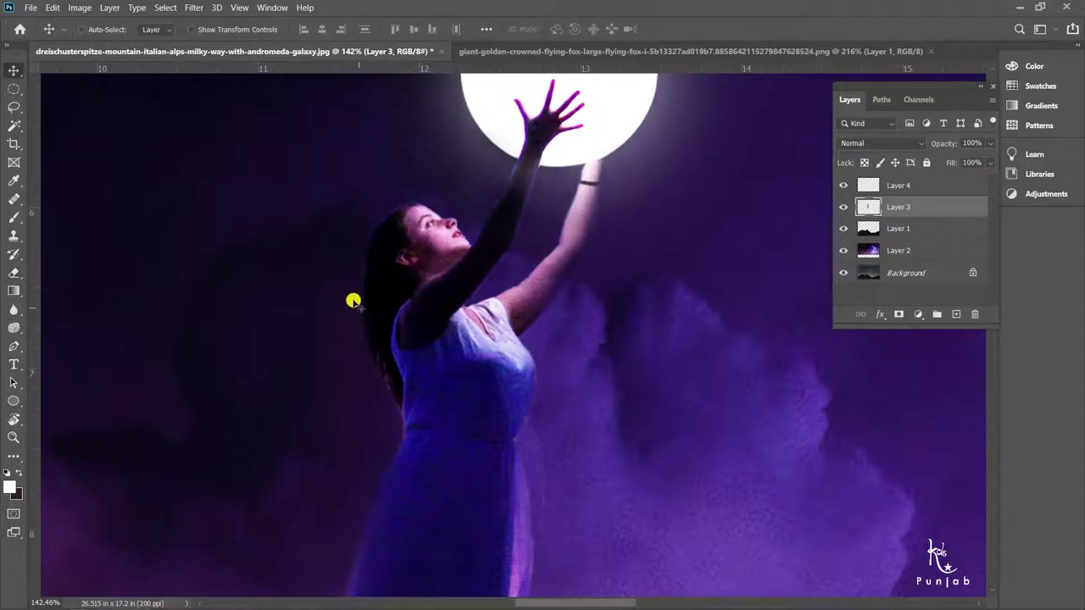
click(240, 20)
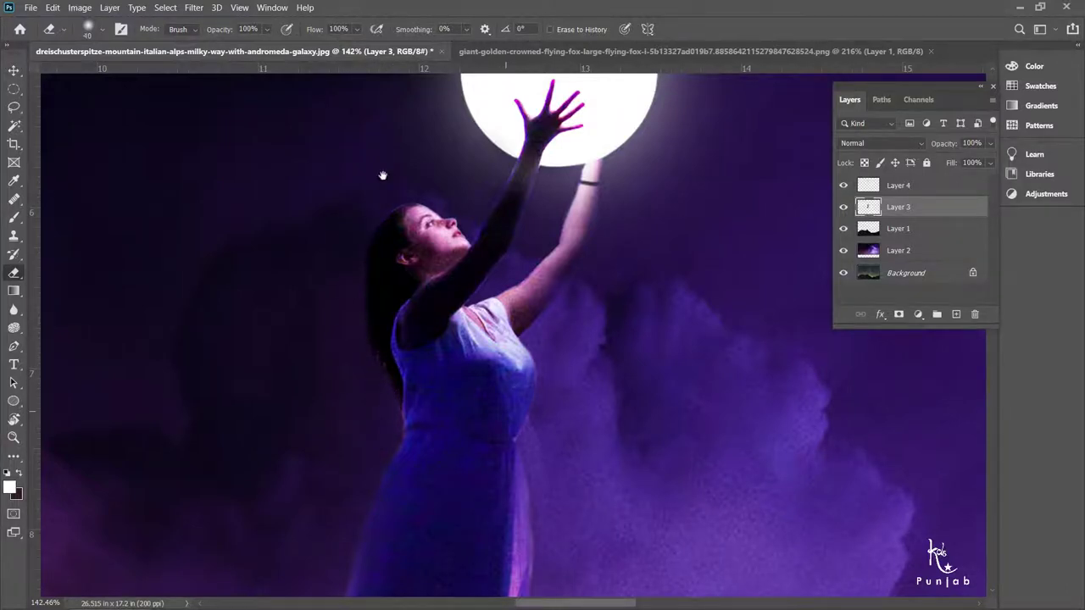
Step: Zoom back out from the close-up to see the moon and lightning
key(z)
drag(472, 286, 543, 339)
right_click(541, 333)
key(Escape)
key(z)
alt+click(585, 351)
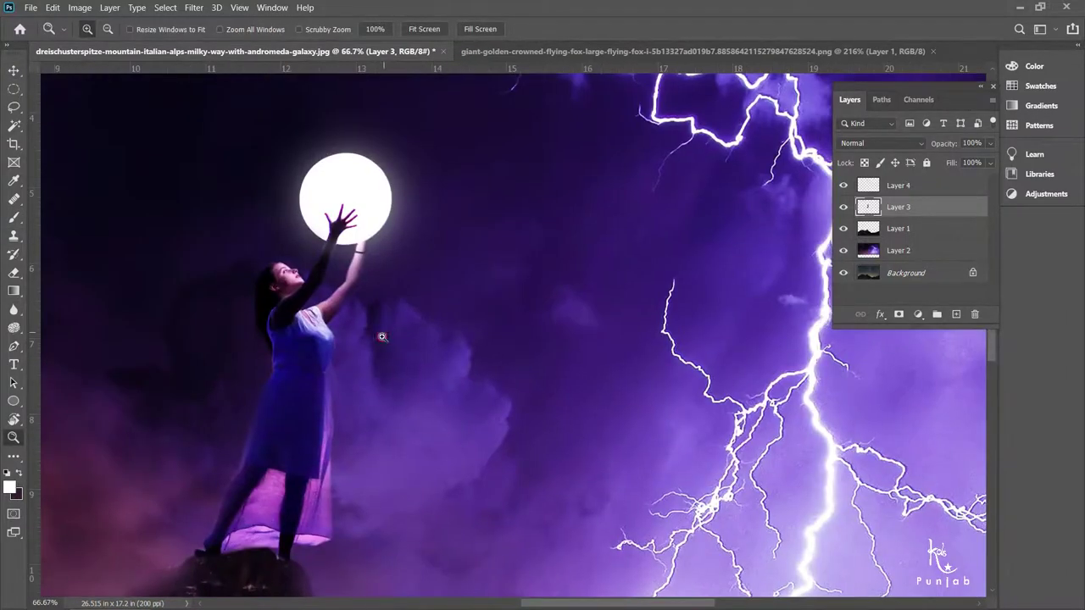
Step: Erase the Layer 4 moon glow spilling over the woman's raised arm
drag(286, 324, 287, 324)
key(v)
right_click(578, 283)
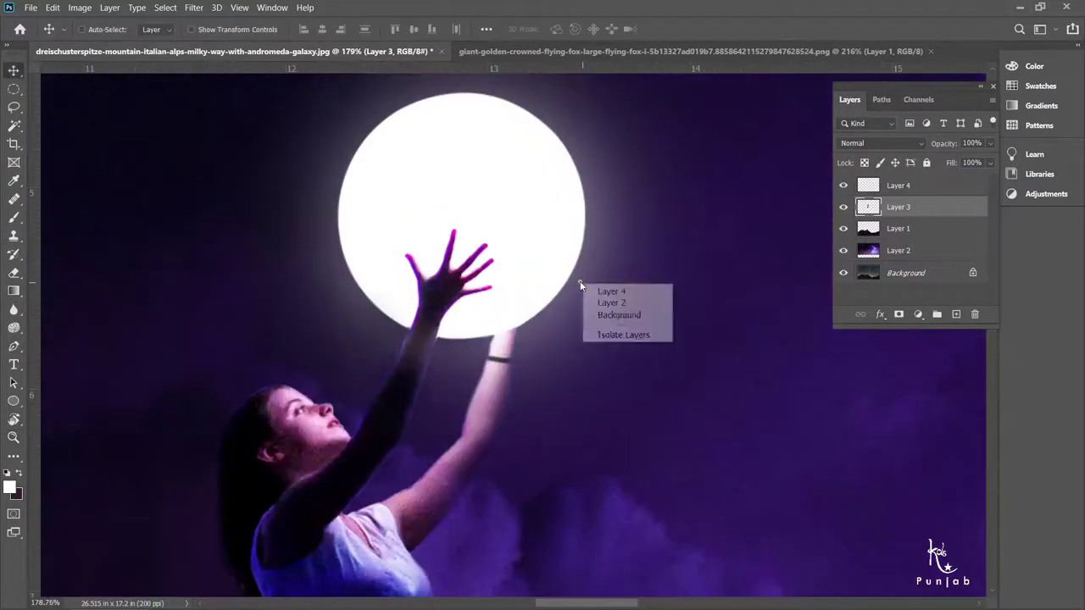
click(594, 288)
key(e)
drag(418, 315, 404, 407)
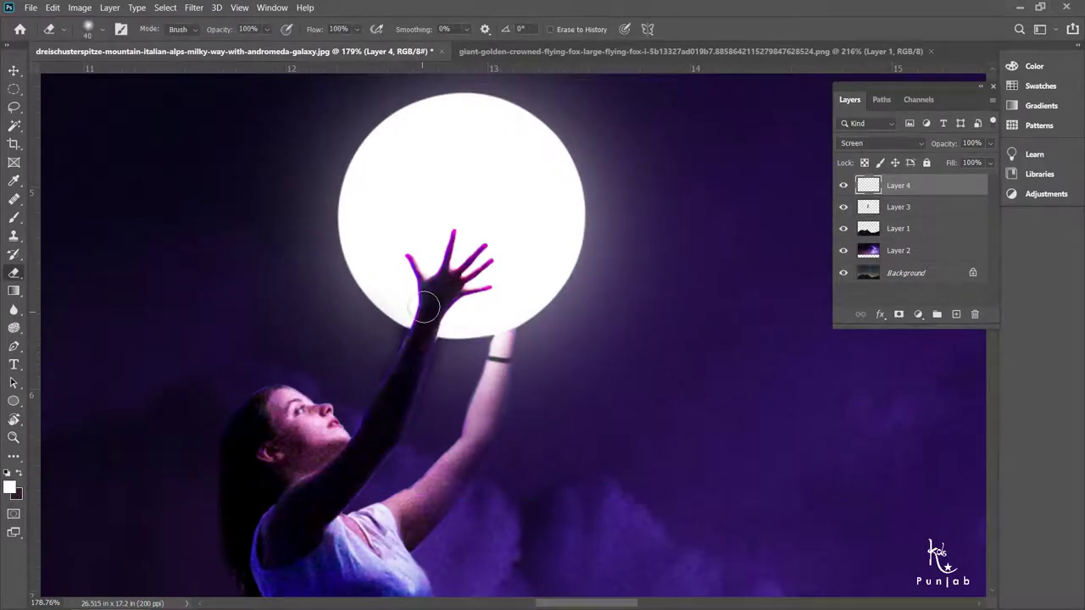
drag(447, 378, 472, 399)
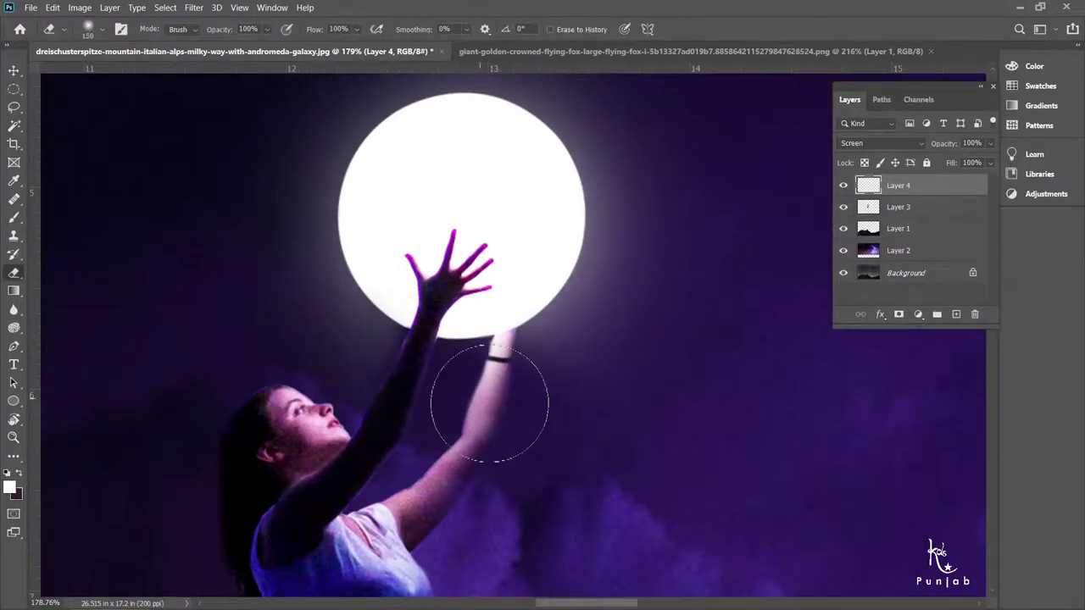
drag(498, 441, 388, 448)
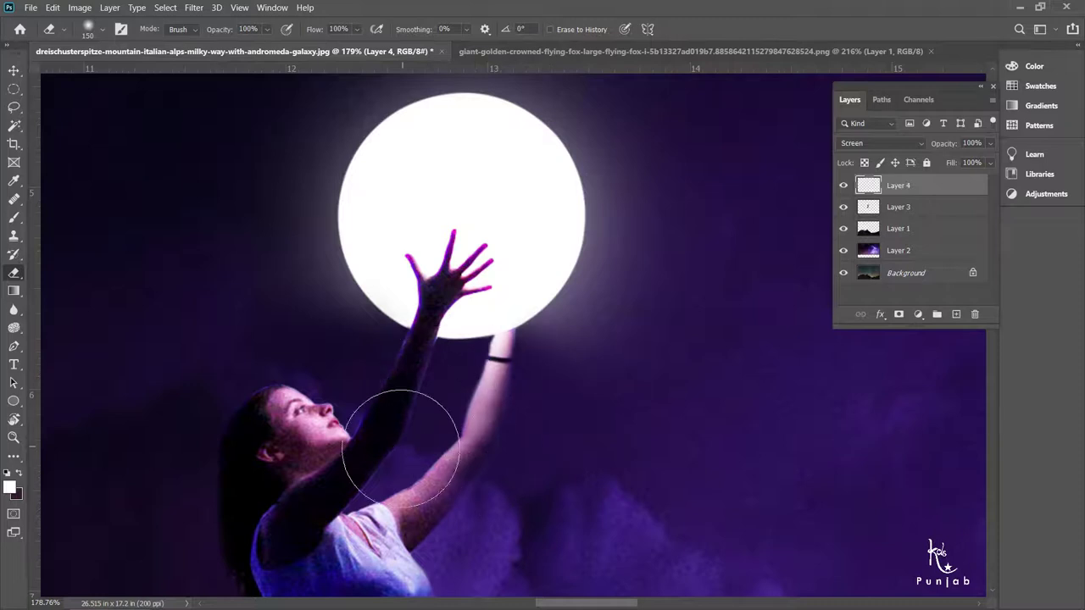
scroll(549, 381, down, 5)
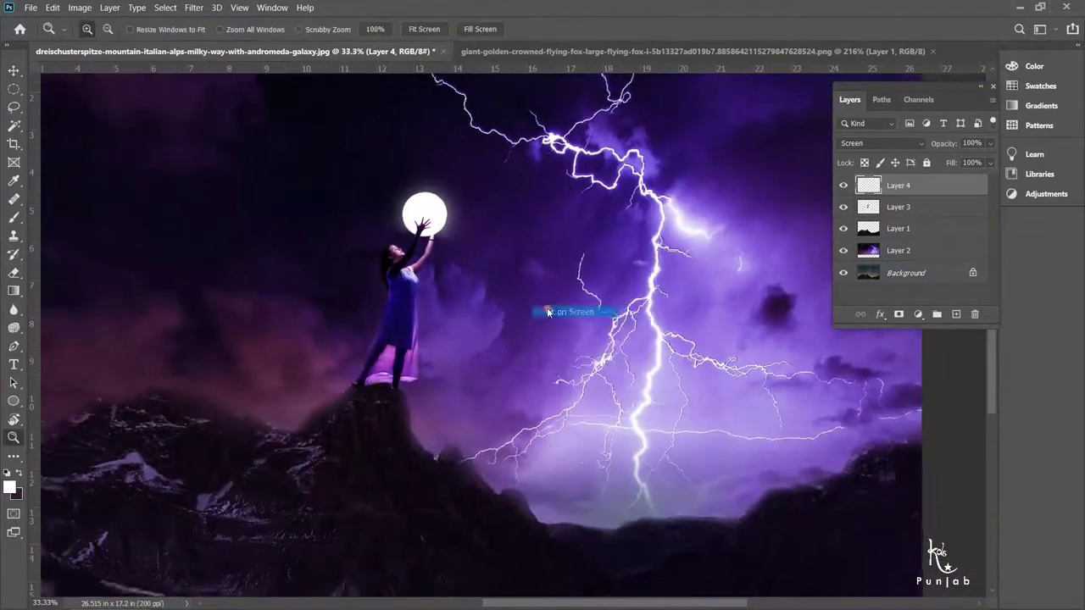
scroll(547, 307, down, 2)
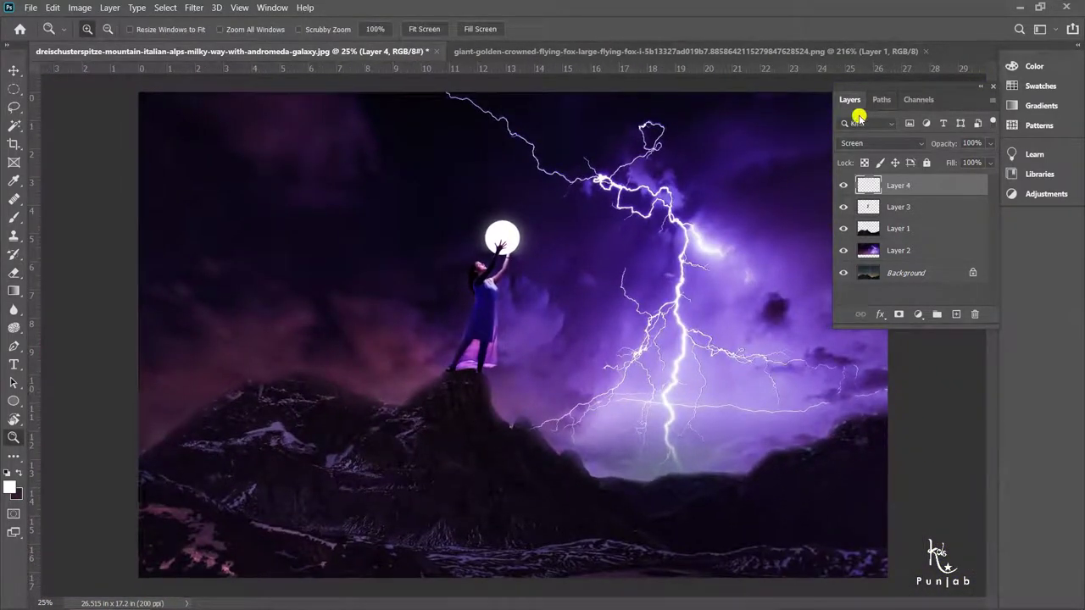
Step: Erase broadly on the Layer 1 mountains with a large brush near the lightning
key(v)
ctrl+click(472, 410)
right_click(448, 441)
click(466, 449)
key(e)
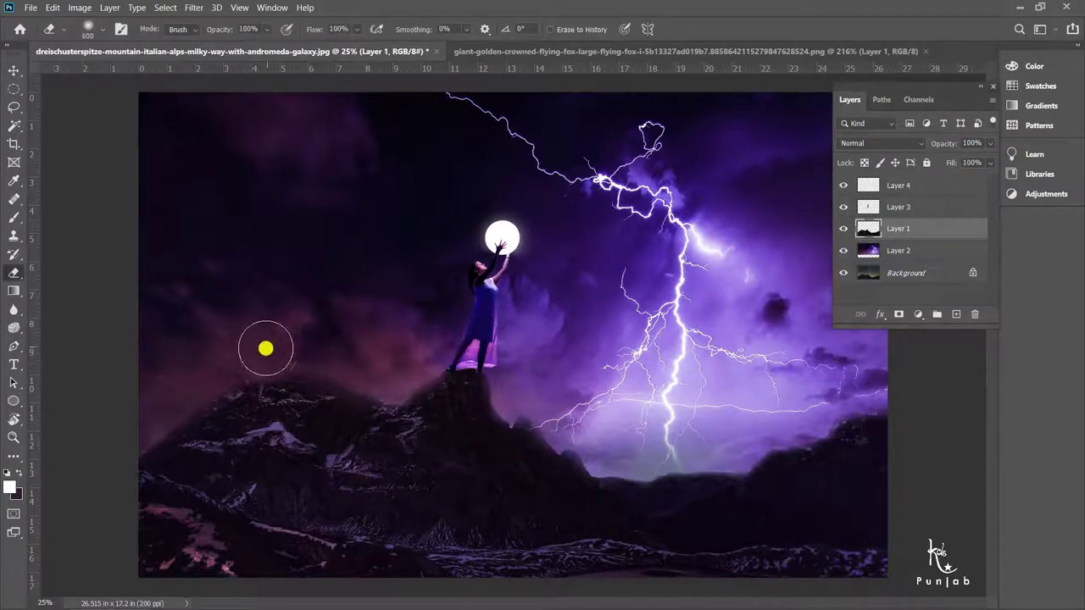
key(bracketright)
click(608, 405)
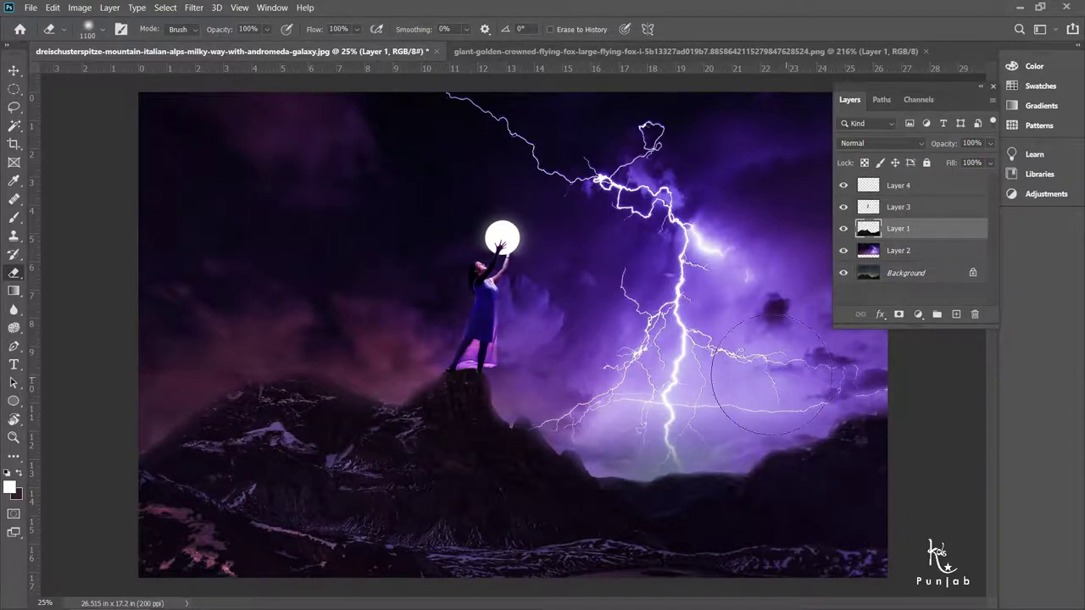
key(z)
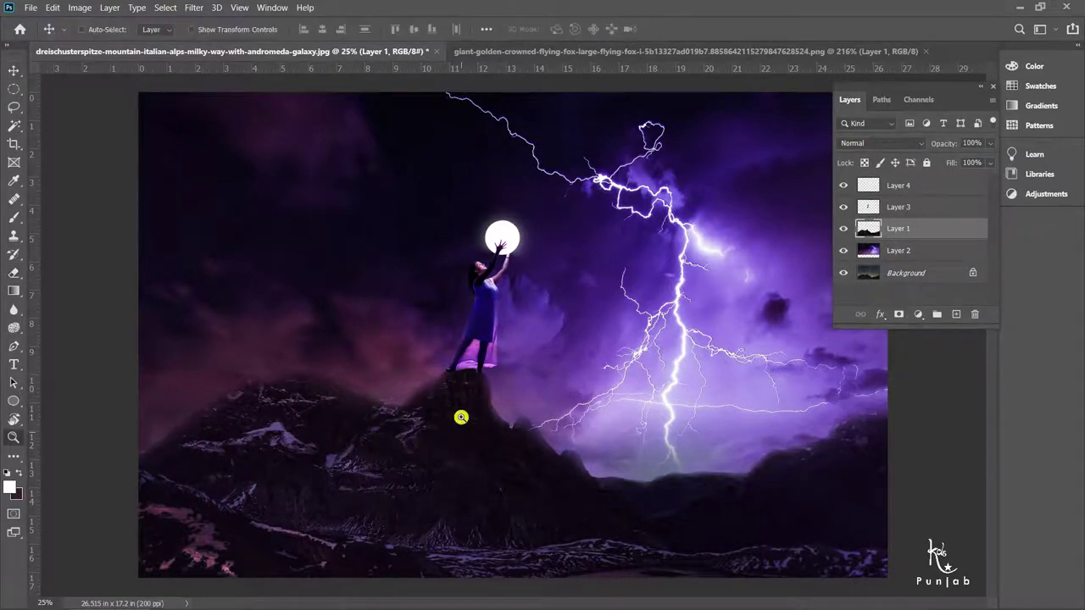
Step: Hide the Layers panel, view the bat image, then return and select the purple sky layer
key(F7)
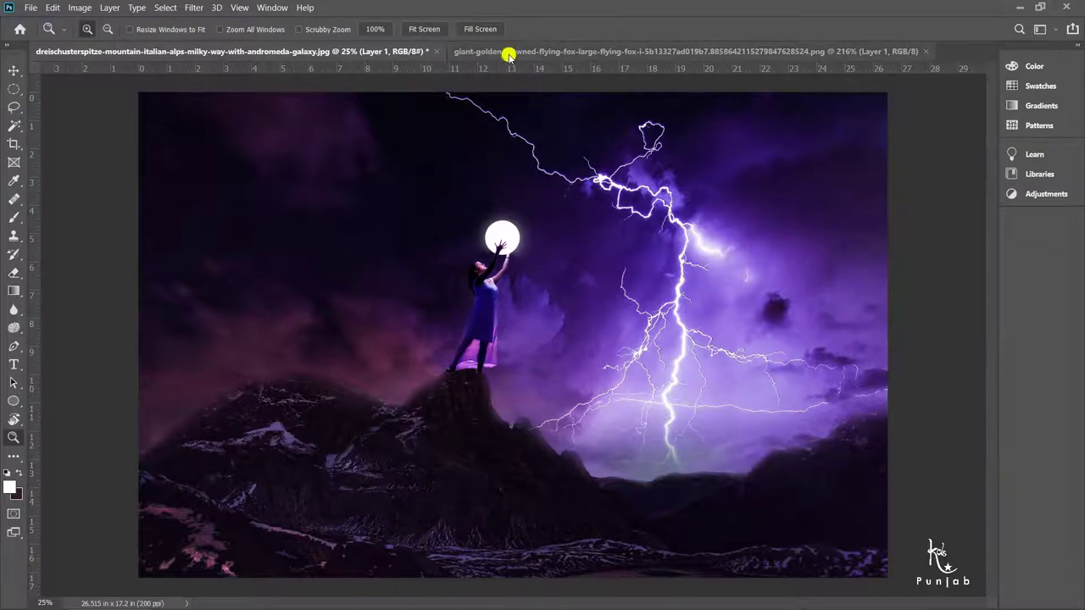
key(v)
click(506, 51)
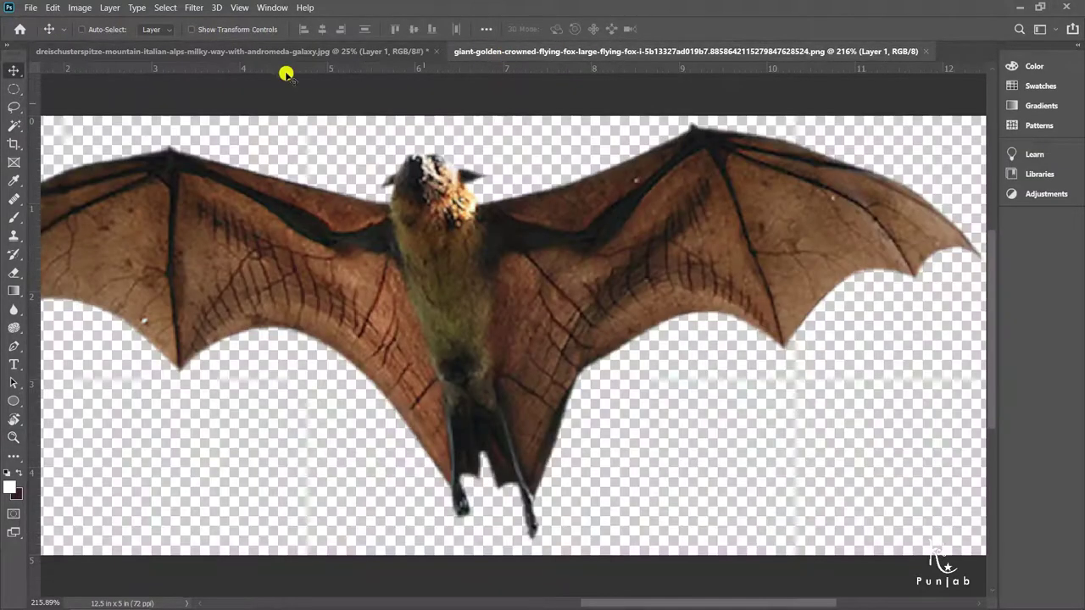
click(280, 51)
right_click(242, 279)
click(254, 286)
right_click(13, 89)
Step: Copy a rectangle of sky left of the woman onto a new Layer 5 and move it top-left
click(96, 88)
drag(140, 204, 444, 382)
key(v)
right_click(400, 174)
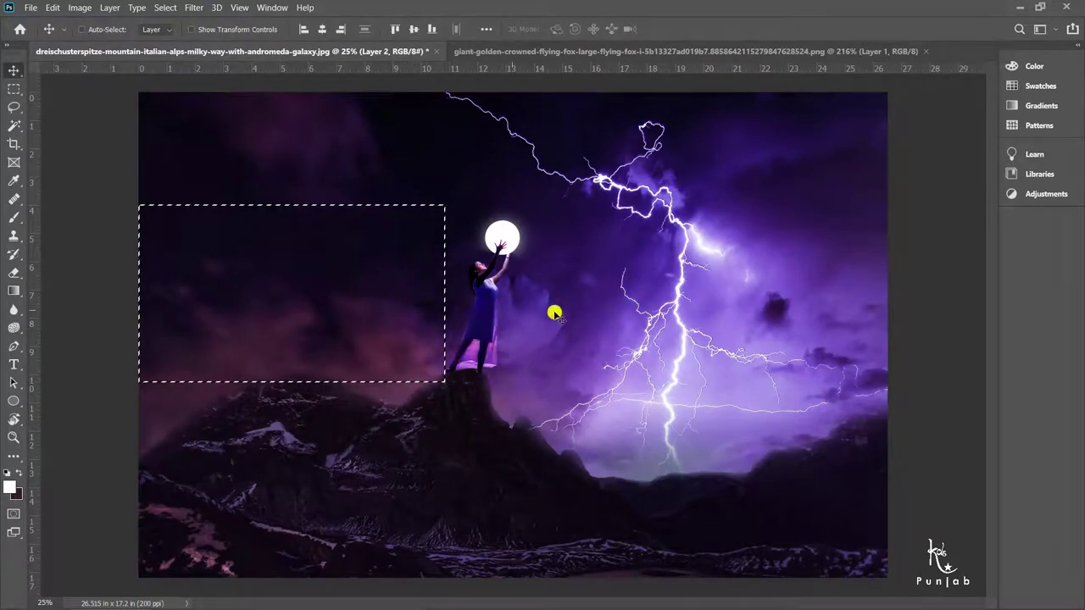
key(F7)
key(ctrl+d)
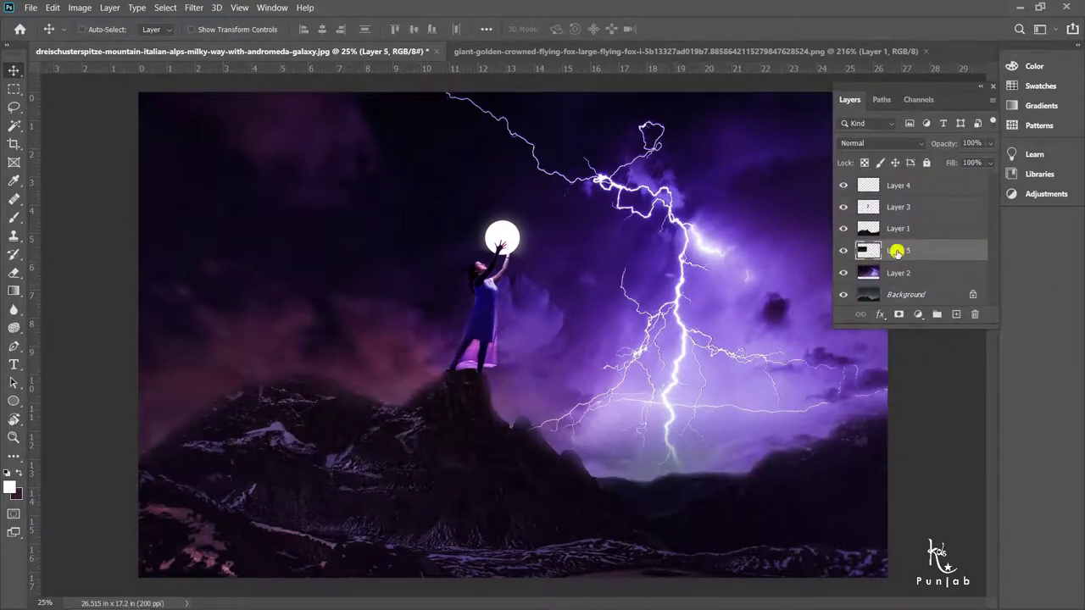
mouse_move(291, 323)
mouse_down()
mouse_move(300, 218)
mouse_move(283, 189)
mouse_move(290, 216)
mouse_up()
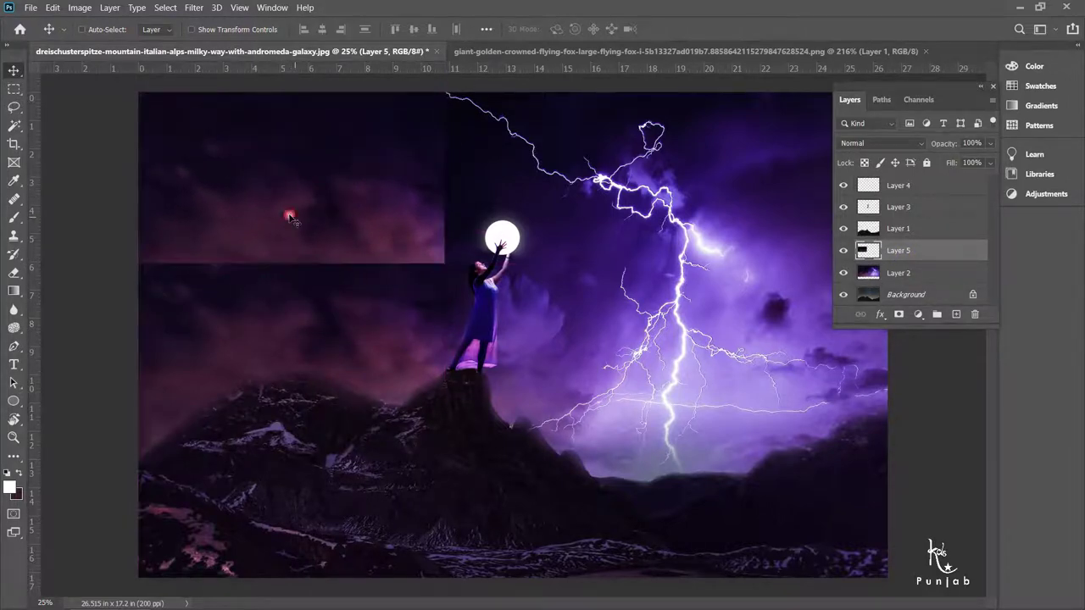
Step: Scale the sky patch to 115.36% and erase its edges to blend into the surrounding sky
key(ctrl+t)
drag(444, 263, 492, 290)
click(343, 312)
key(e)
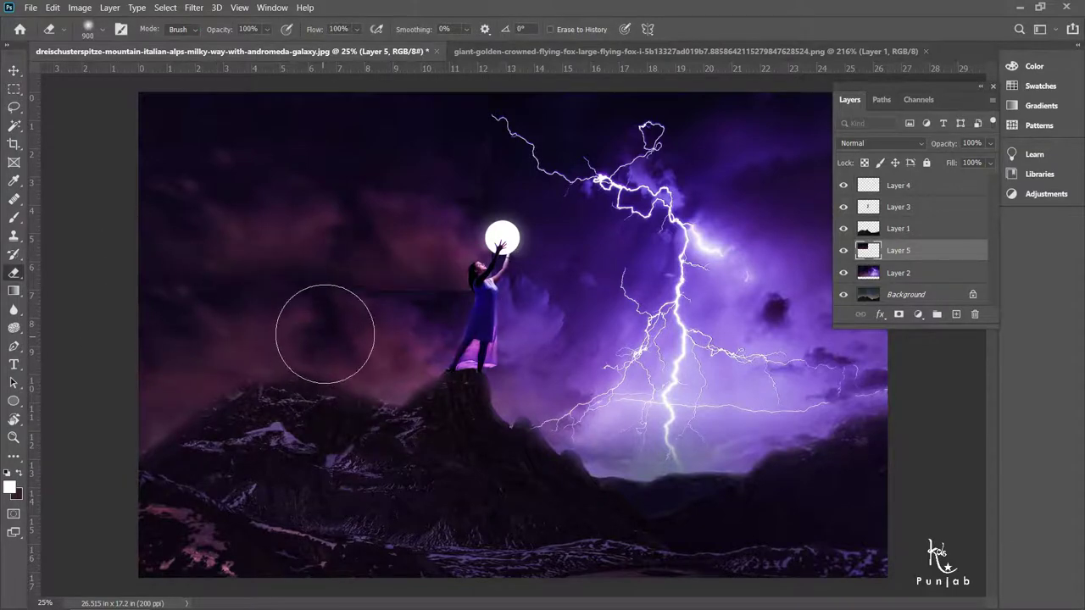
drag(325, 334, 545, 110)
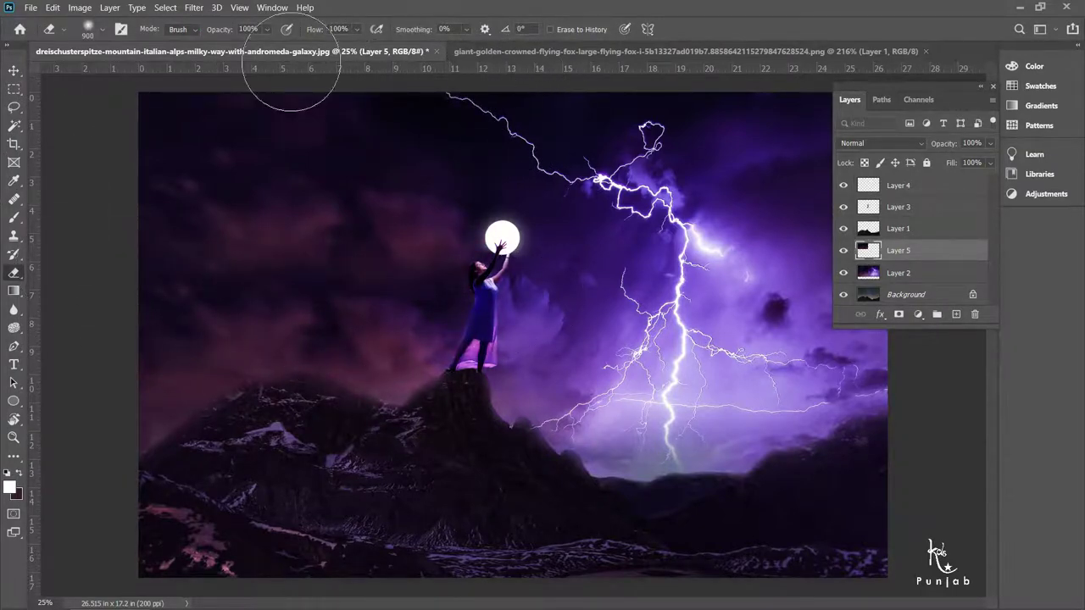
drag(487, 326, 226, 53)
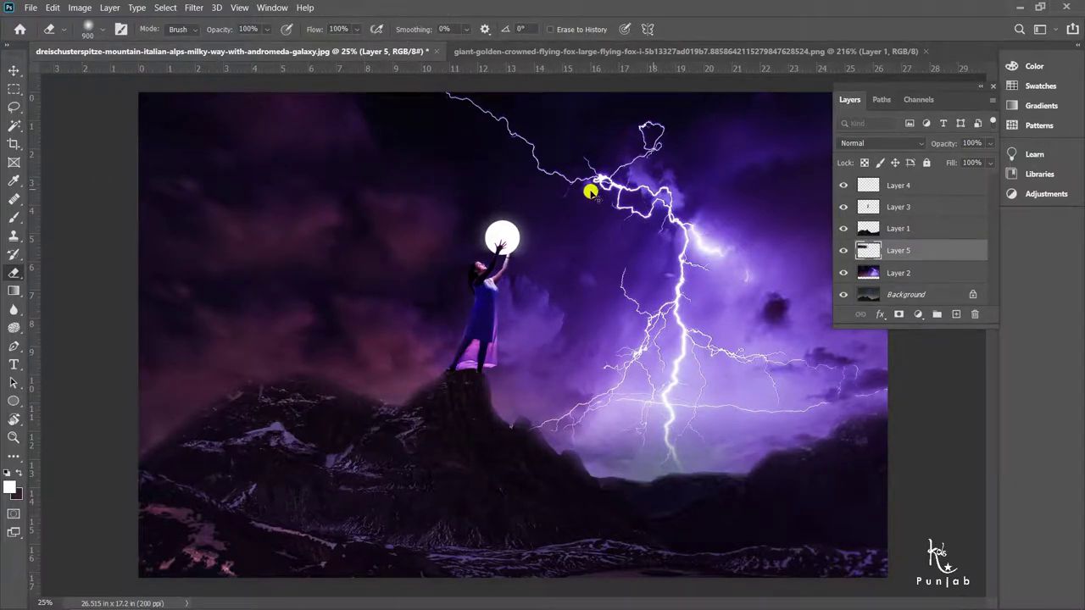
Step: Apply a Levels adjustment and zoom out to view the whole composite
key(ctrl+l)
key(Return)
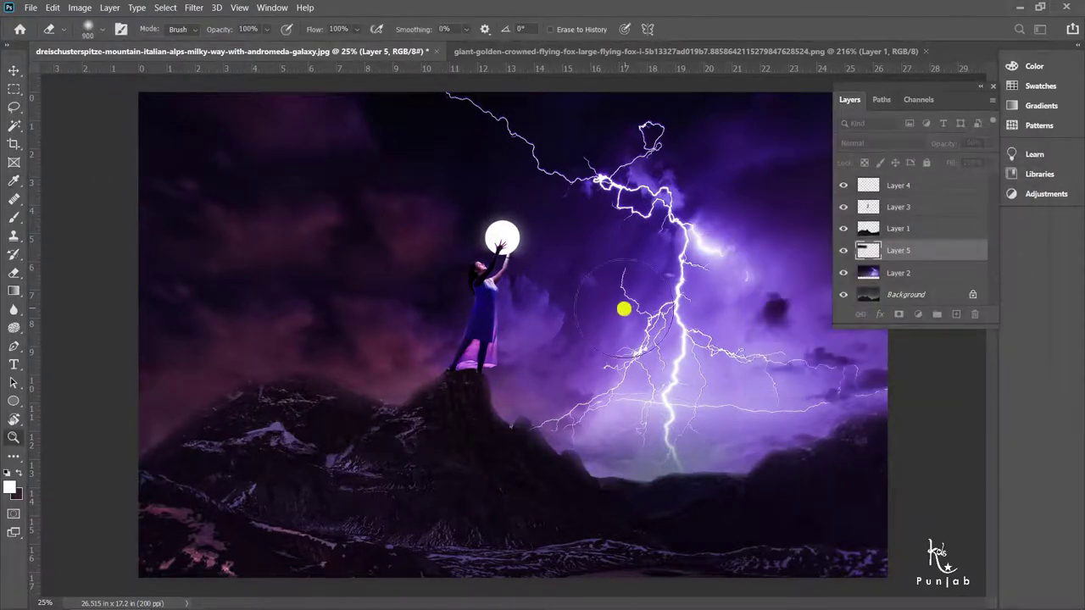
key(z)
key(ctrl+minus)
Step: Move the flying bat from its document into the mountain scene as Layer 6
click(639, 51)
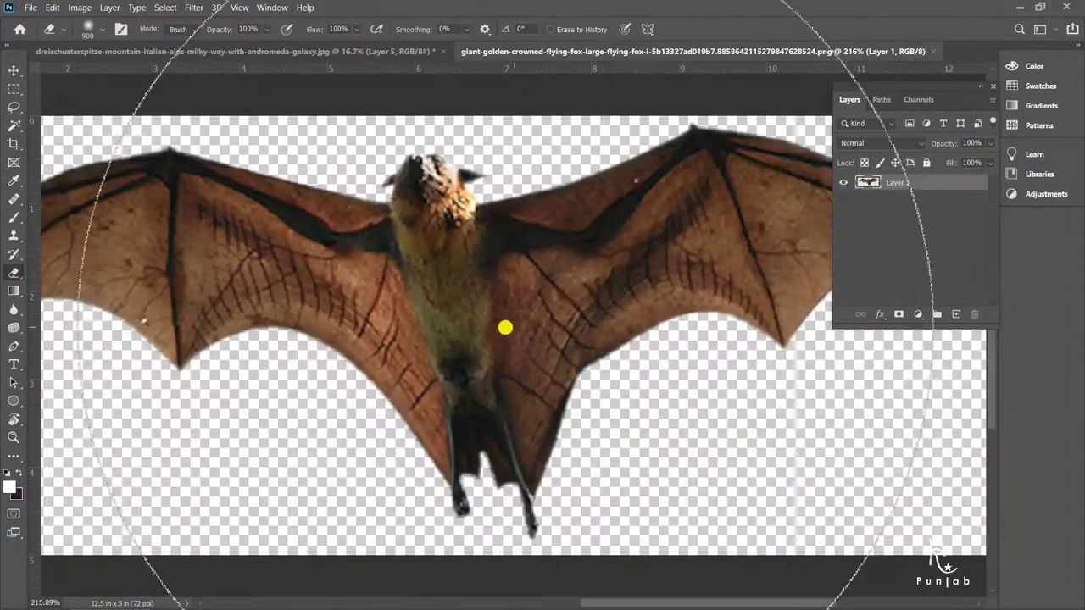
key(v)
right_click(468, 302)
mouse_move(468, 302)
mouse_down()
mouse_move(294, 52)
mouse_move(428, 312)
mouse_up()
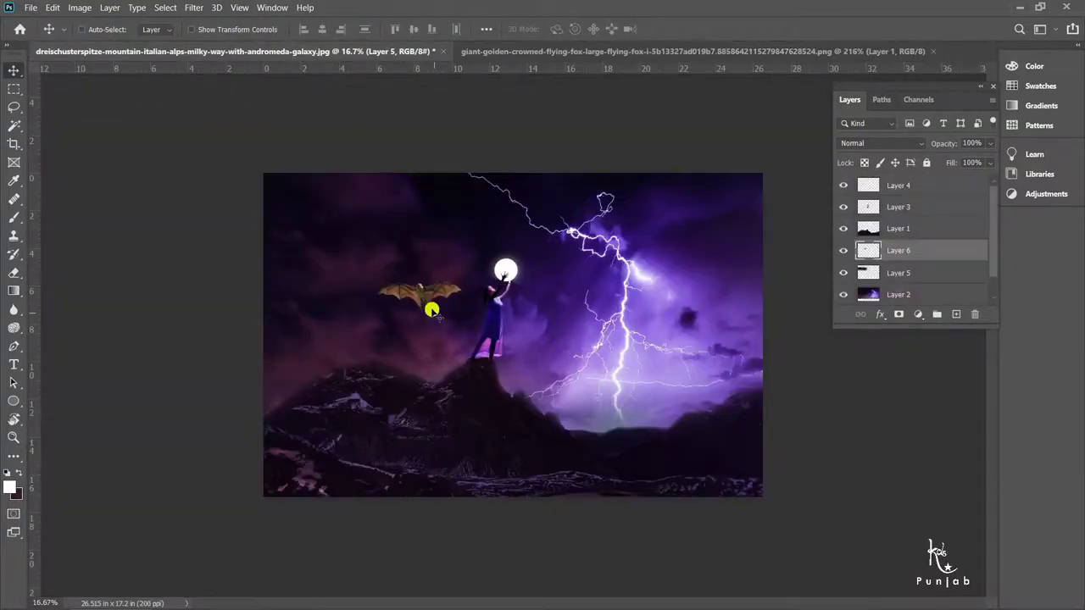
key(z)
click(433, 327)
alt+click(434, 327)
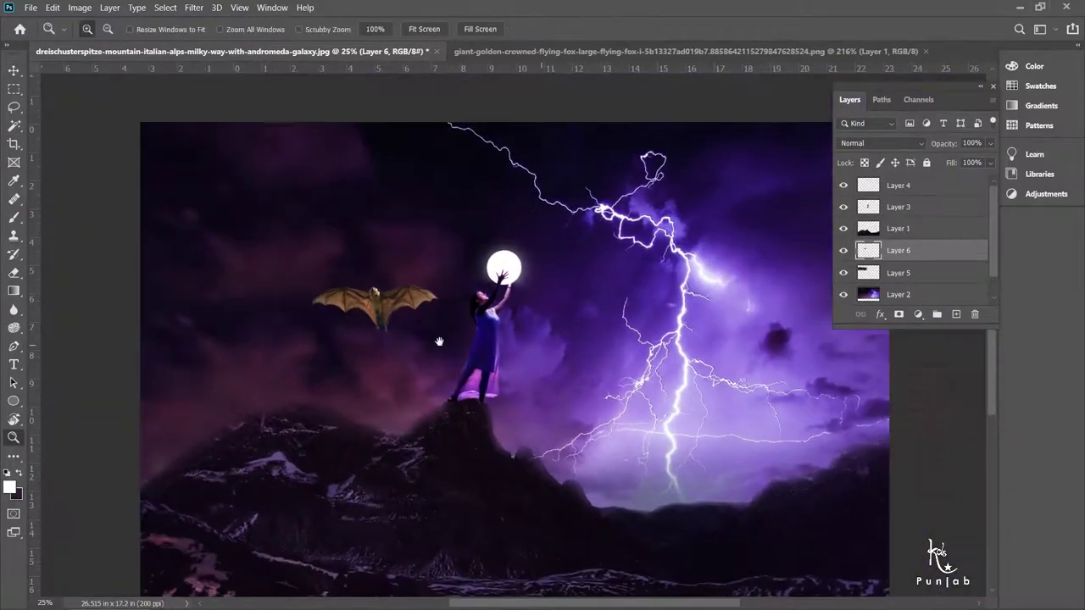
Step: Recolour the bat in Camera Raw: Temp -27, Tint +60, Exposure +0.30, Blacks -61
click(193, 8)
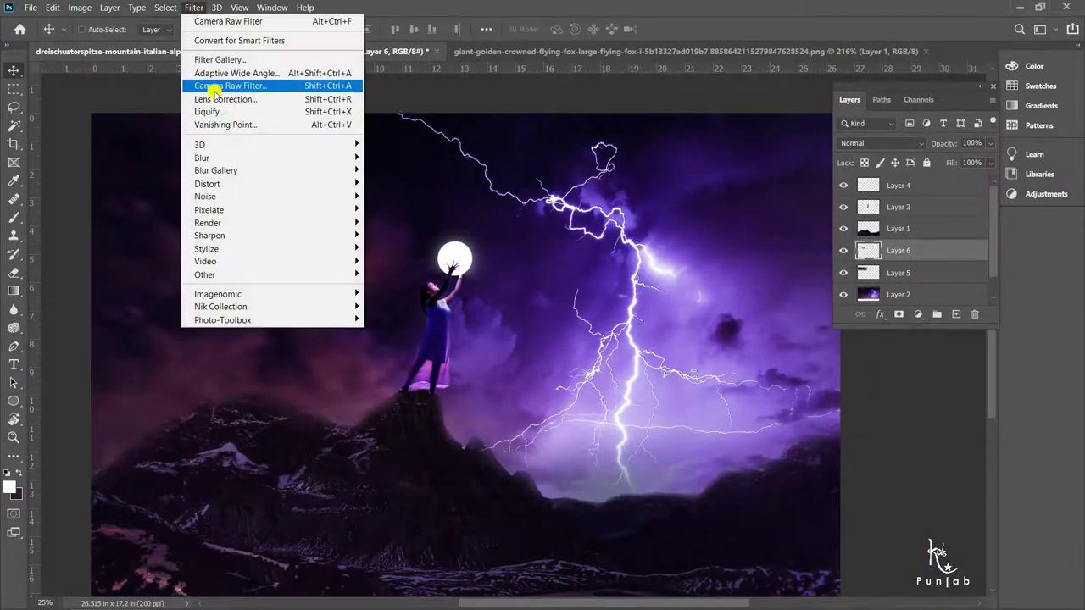
key(Escape)
key(ctrl+shift+a)
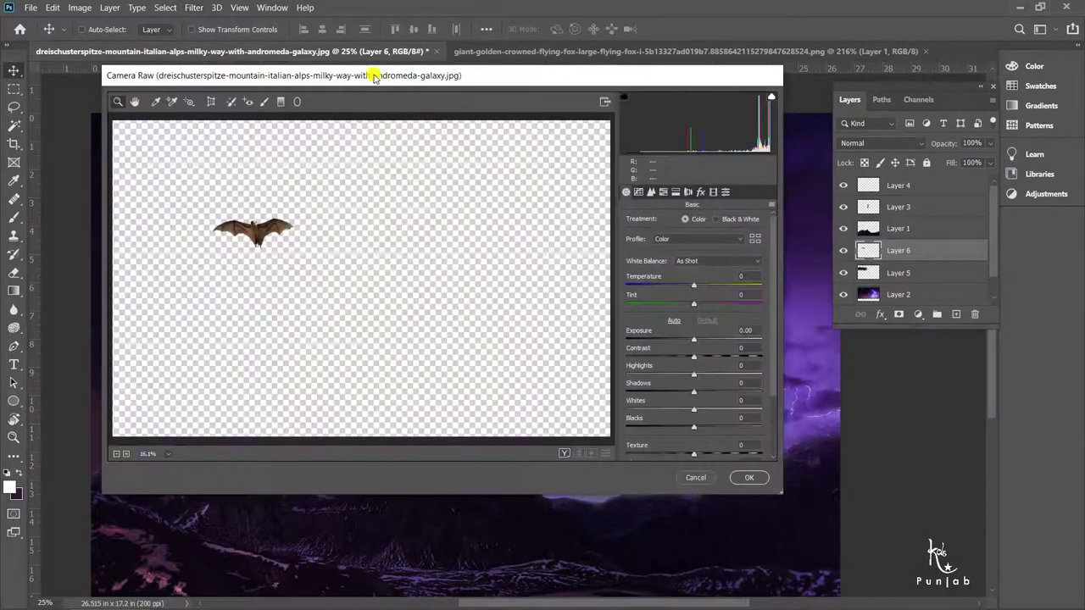
click(250, 235)
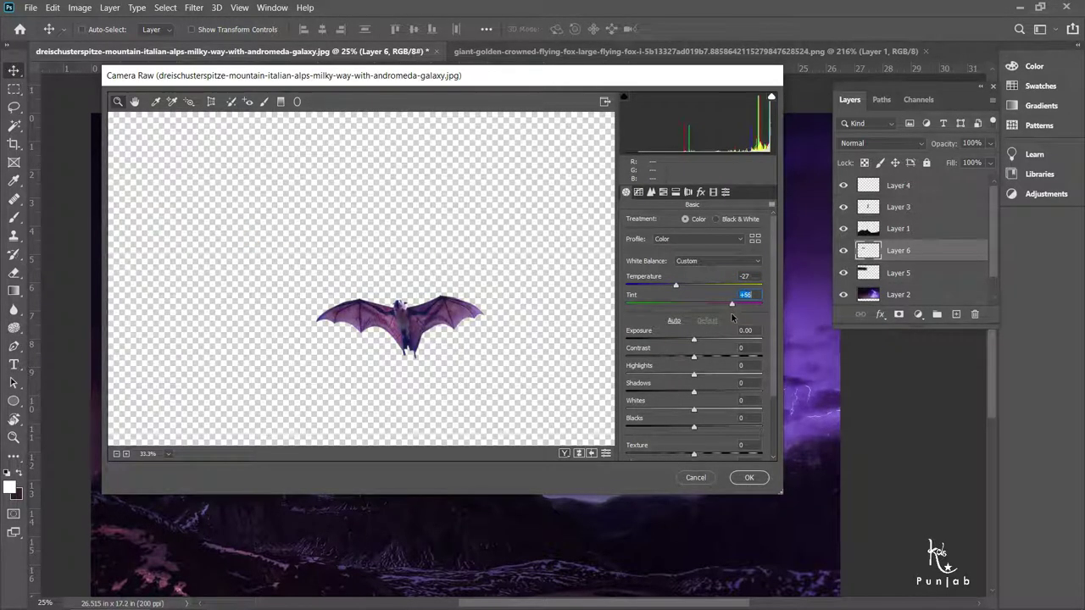
drag(696, 341, 700, 343)
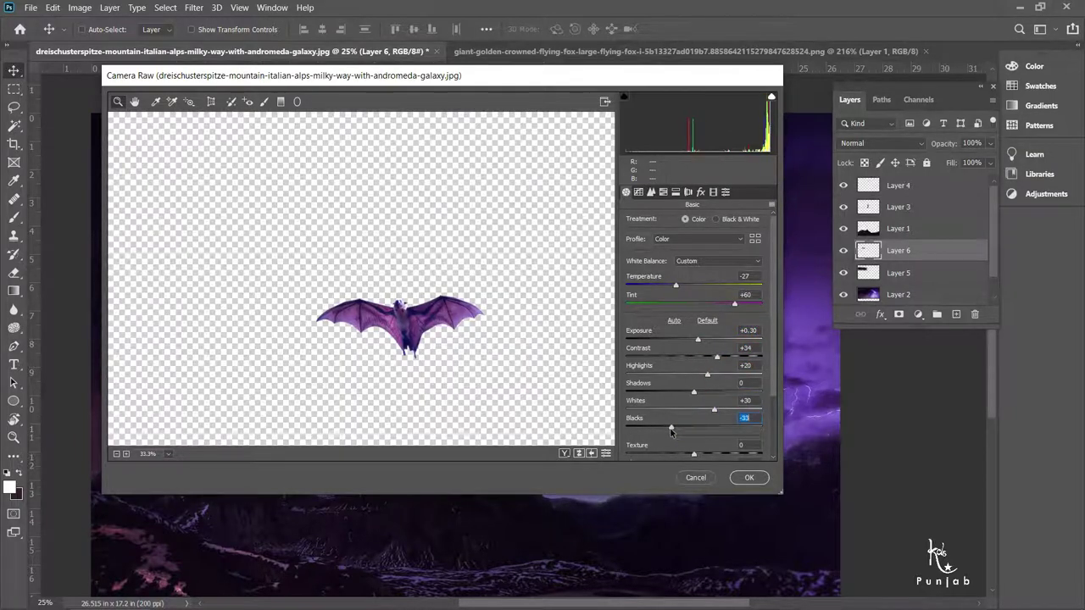
drag(671, 428, 652, 428)
scroll(700, 424, down, 2)
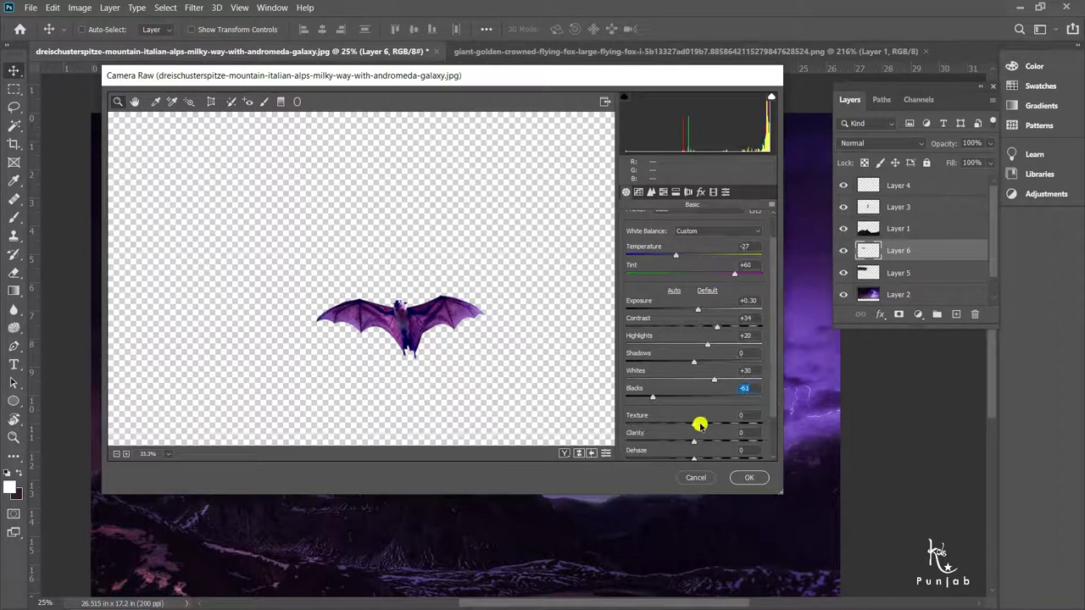
scroll(729, 424, down, 3)
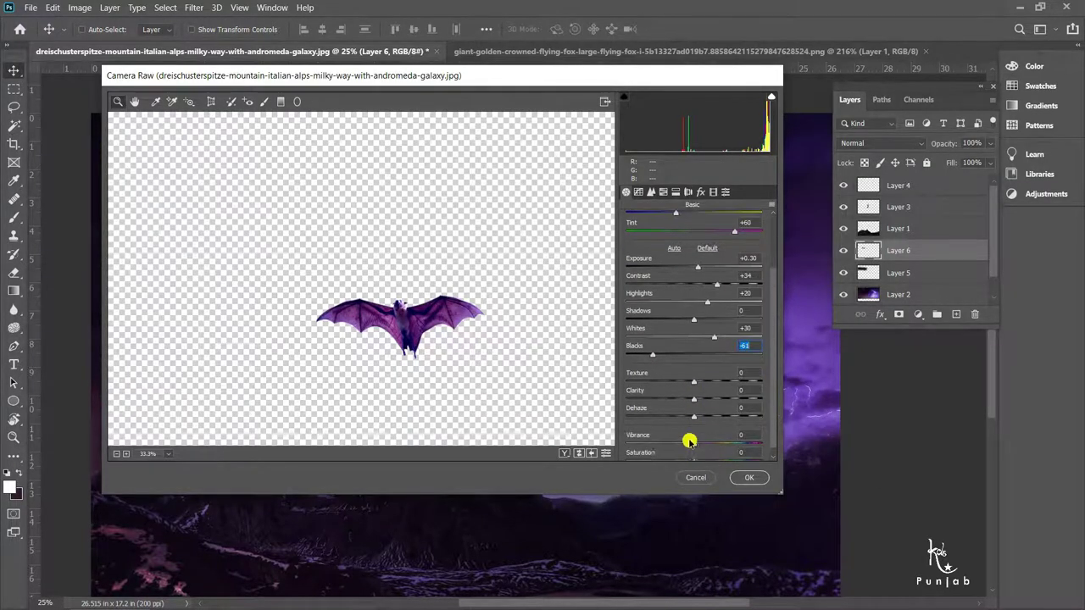
click(749, 479)
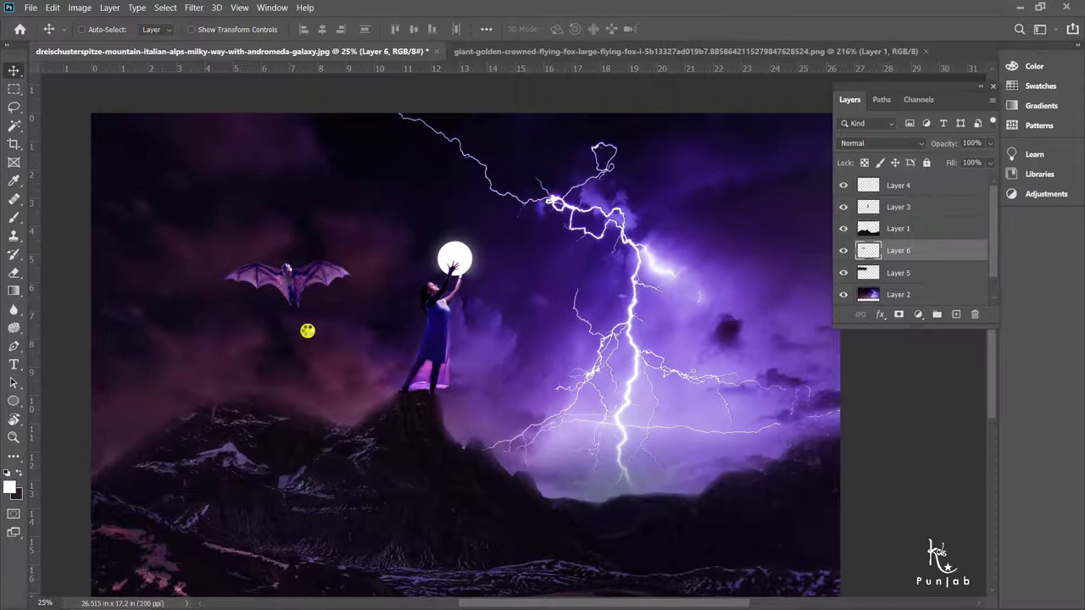
Step: Raise the bat's contrast with Brightness/Contrast, then shift Color Balance +11 toward red
click(77, 7)
click(254, 36)
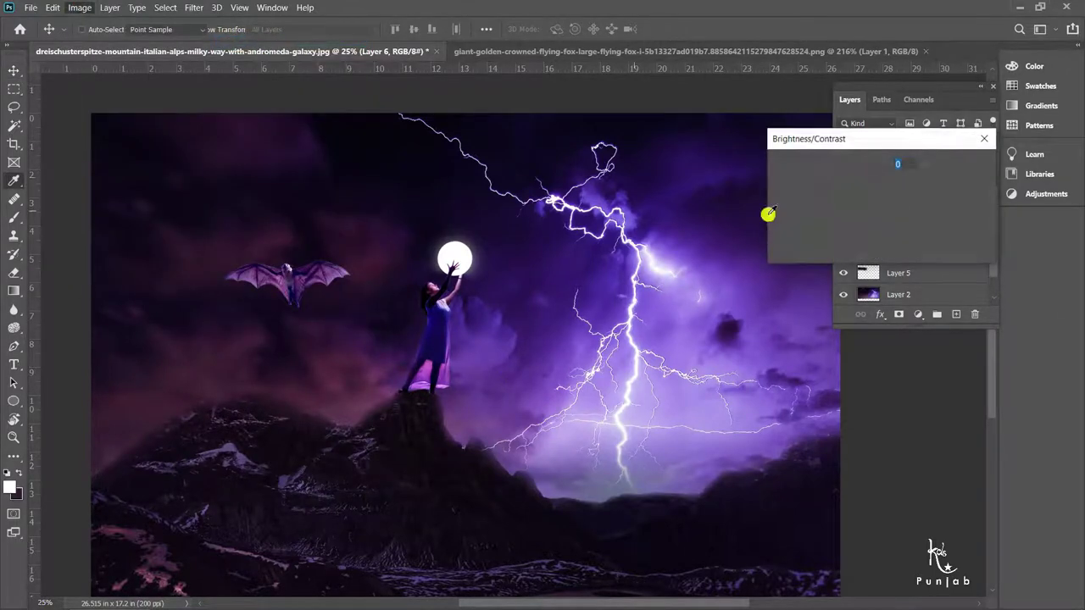
drag(848, 215, 870, 215)
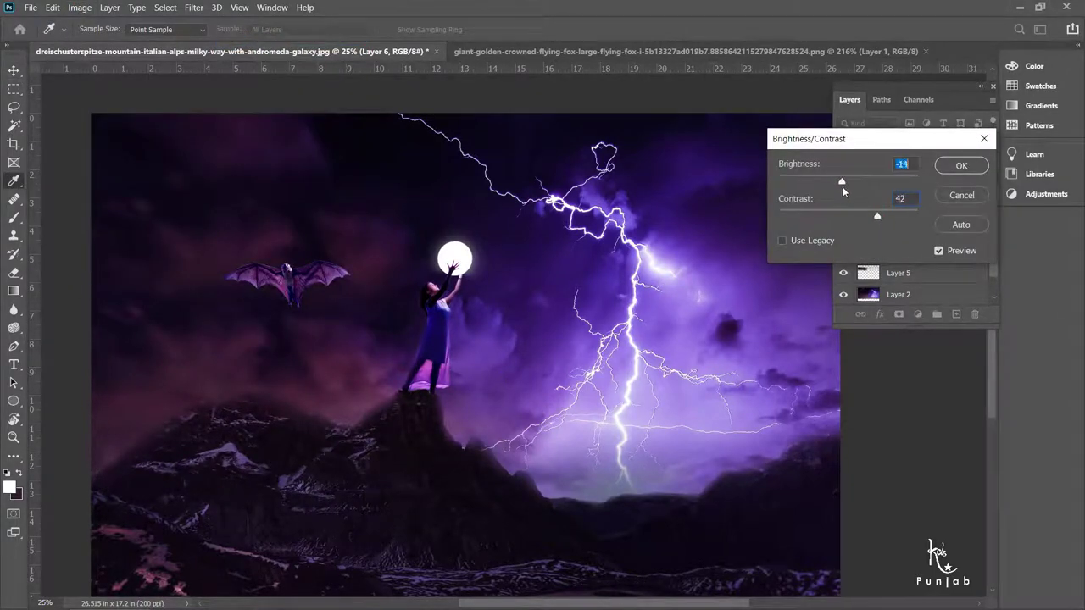
click(961, 165)
key(ctrl+b)
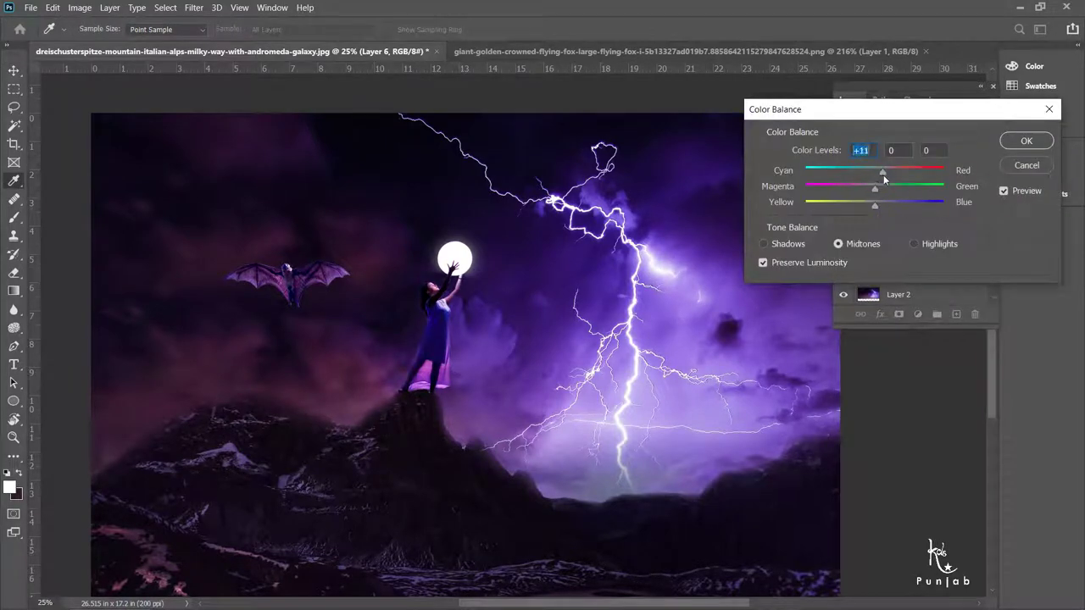
click(1013, 141)
Step: Reframe the view and apply a second Brightness/Contrast of 31/12 to the bat
key(v)
key(ctrl+minus)
drag(973, 317, 224, 318)
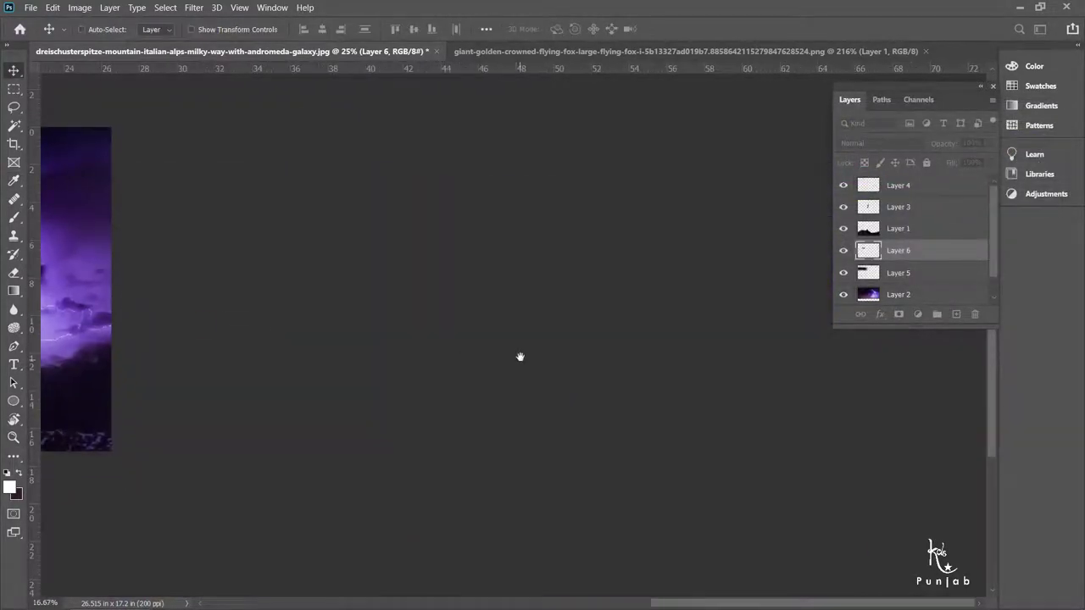
click(521, 358)
click(432, 263)
click(80, 8)
click(255, 41)
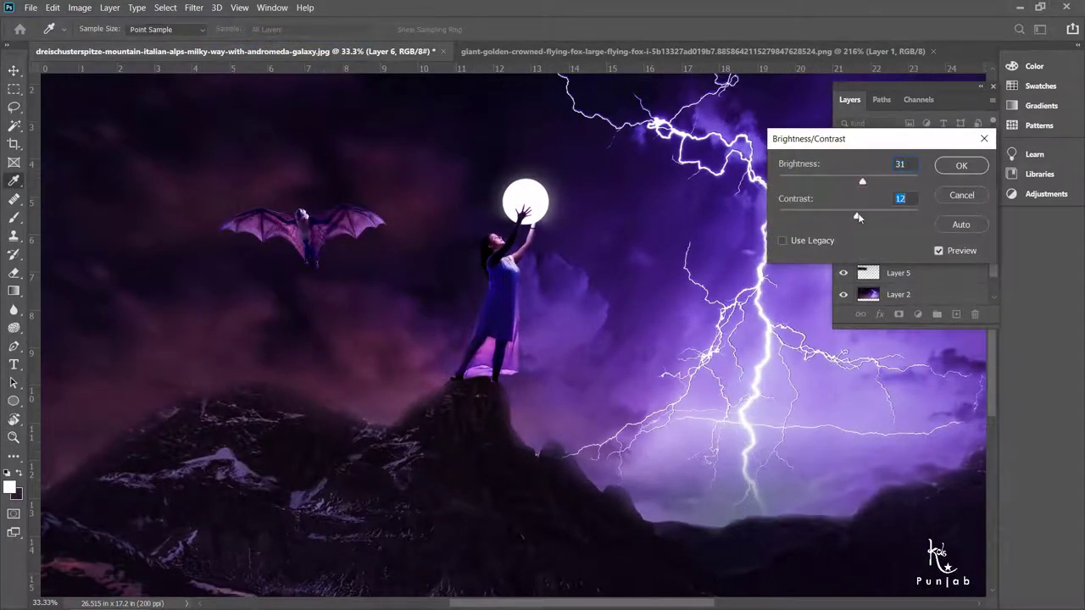
click(961, 166)
Step: Reposition the bat lower on the left of the sky, discarding a trial copy
alt+click(453, 368)
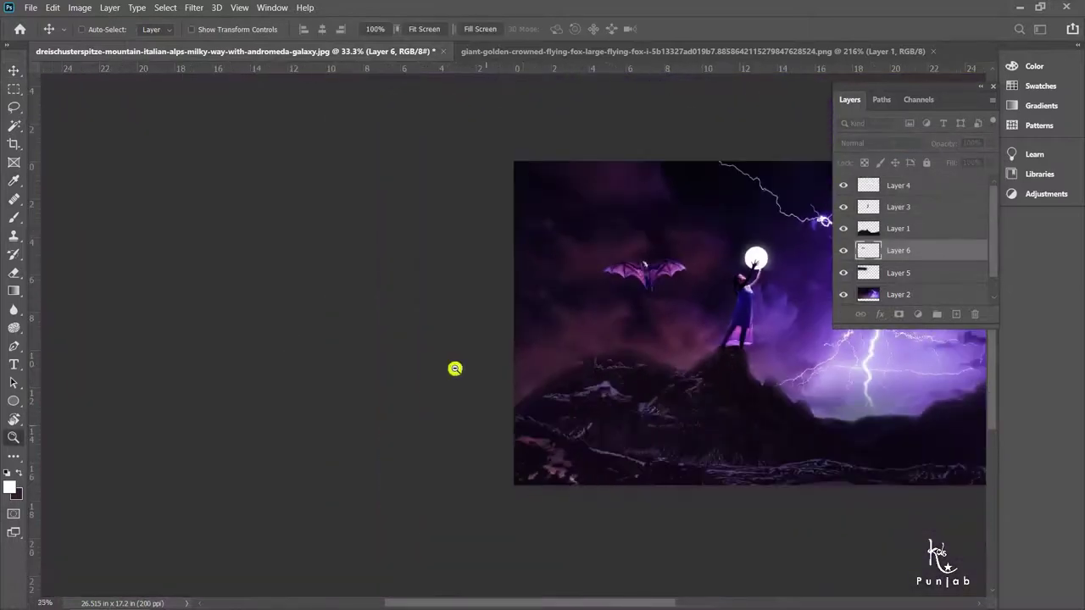
drag(452, 368, 350, 359)
click(419, 320)
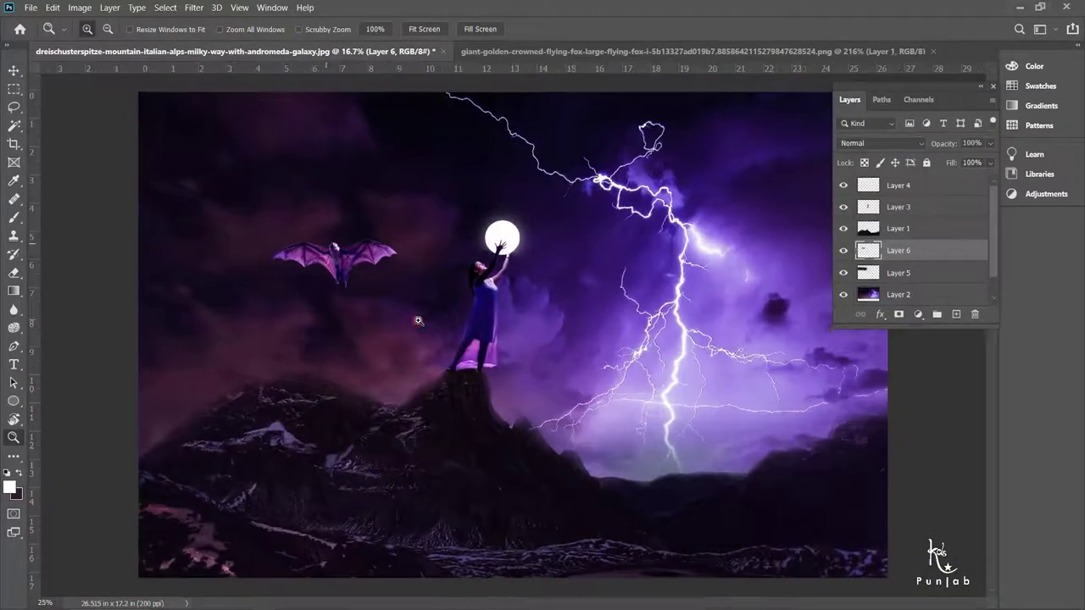
key(v)
drag(359, 274, 338, 310)
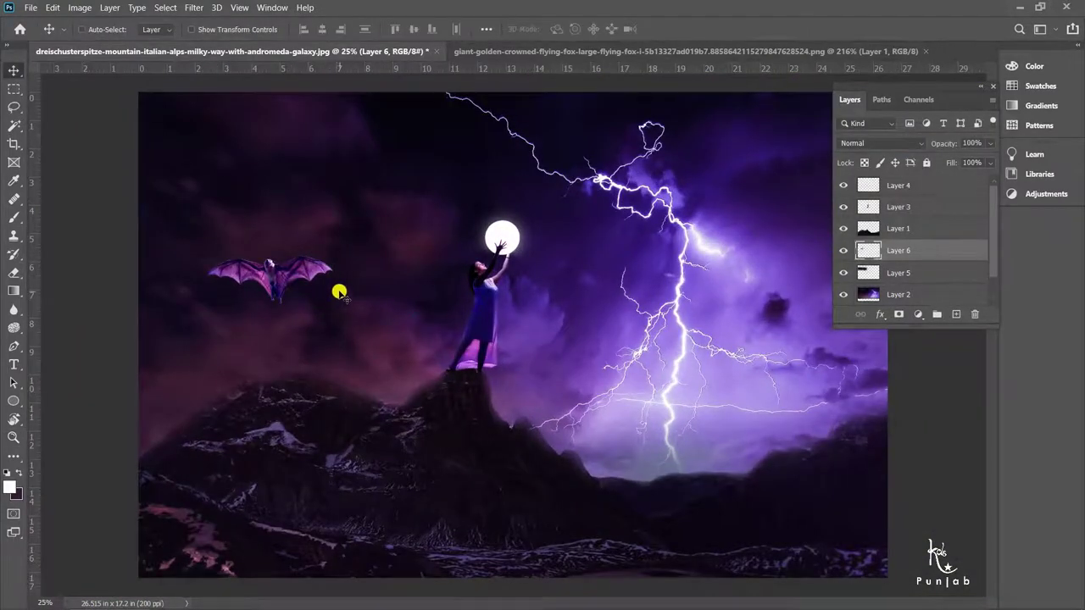
alt+drag(334, 269, 403, 197)
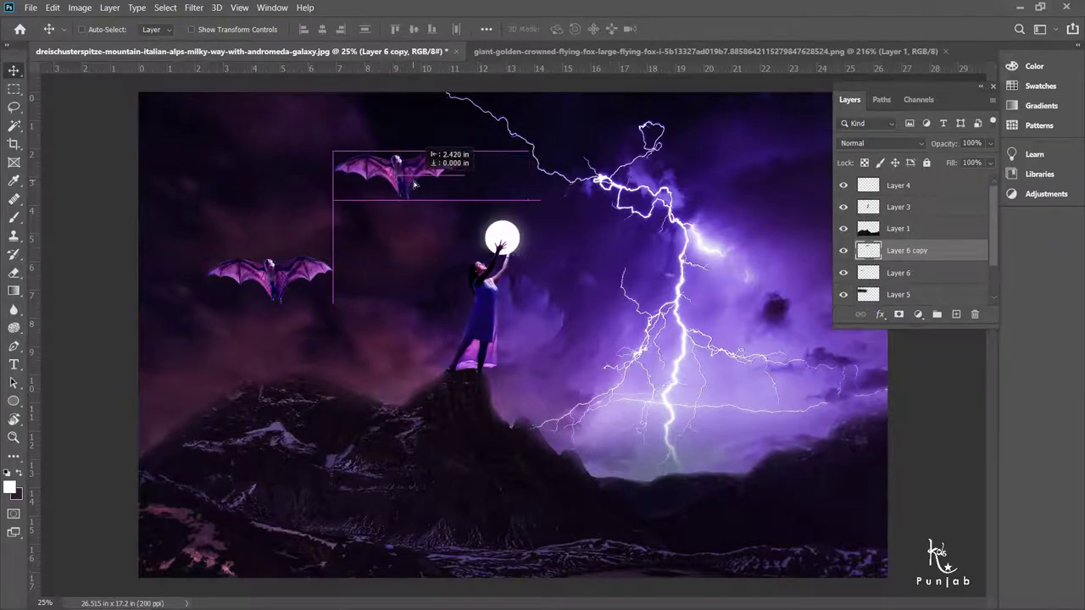
key(Delete)
mouse_move(939, 227)
mouse_down()
mouse_move(956, 332)
mouse_move(957, 320)
mouse_up()
drag(313, 284, 314, 314)
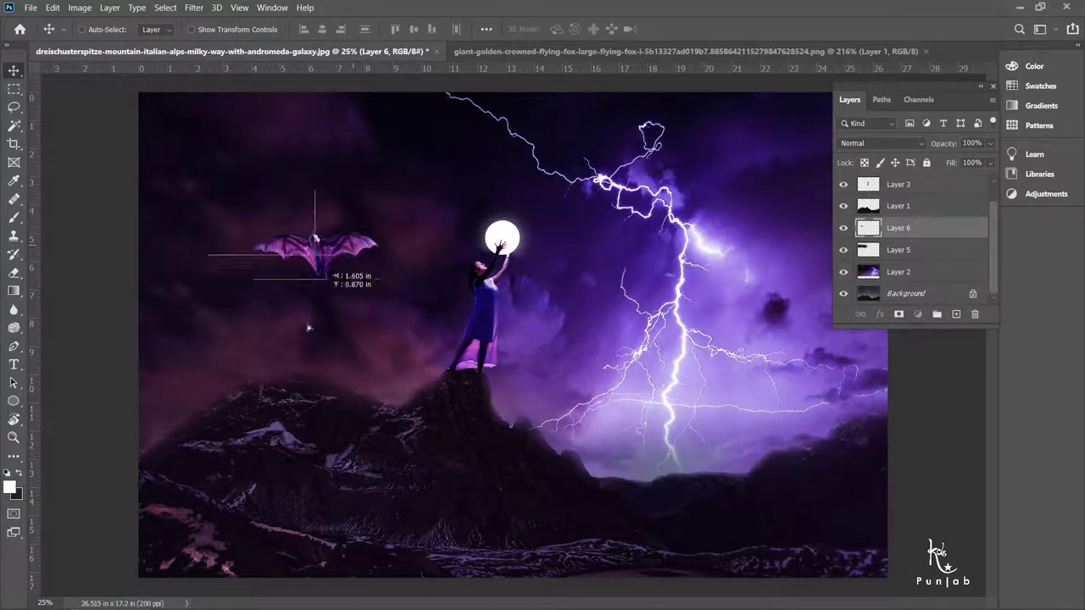
Step: Nudge the woman off the peak and back, then select Layer 4
click(889, 188)
drag(339, 246, 360, 292)
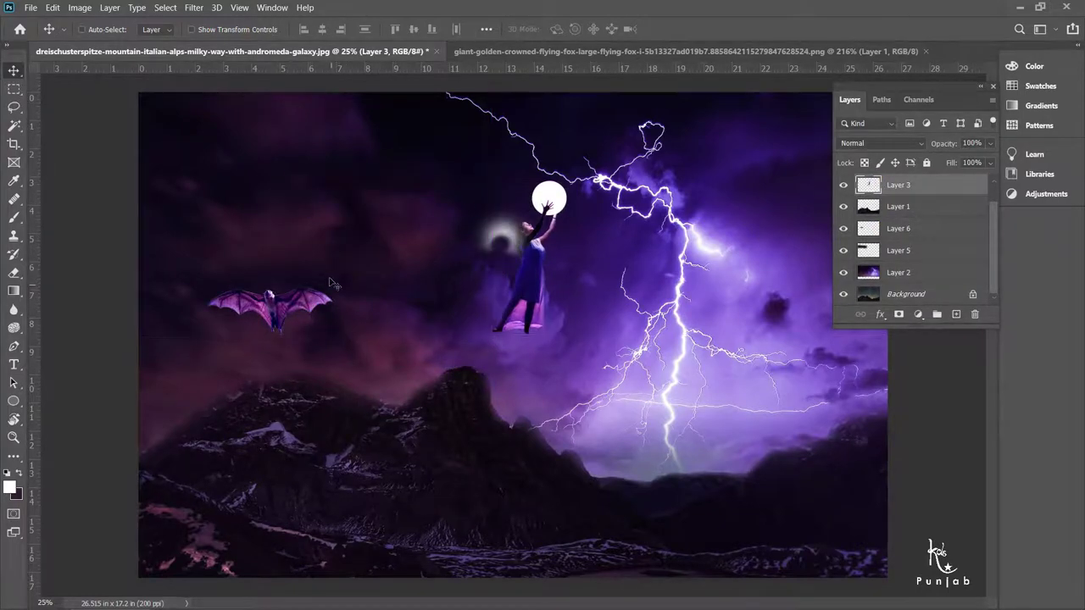
drag(506, 241, 520, 303)
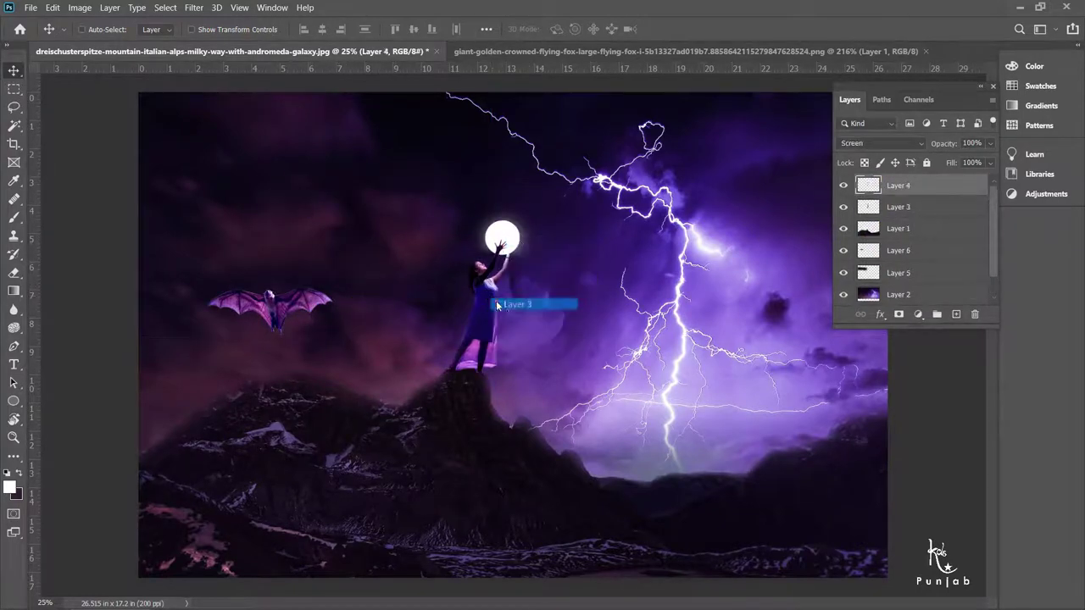
click(956, 314)
Step: Tilt the bat about 16 degrees and enlarge it around its centre
click(899, 250)
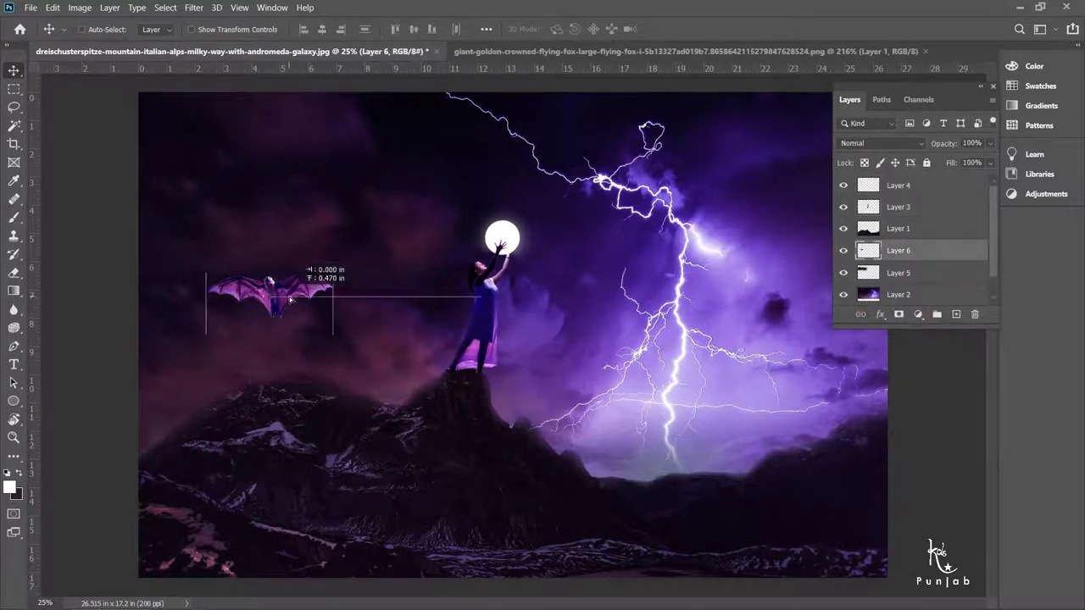
drag(270, 306, 269, 290)
key(ctrl+t)
drag(379, 337, 373, 393)
mouse_move(338, 292)
mouse_down()
mouse_move(363, 303)
mouse_move(364, 318)
mouse_move(390, 200)
mouse_up()
key(Return)
Step: Resize, level and raise the copied upper bat higher in the sky
key(ctrl+t)
mouse_move(433, 229)
mouse_down()
mouse_move(416, 199)
mouse_move(446, 202)
mouse_move(479, 165)
mouse_up()
drag(360, 178, 365, 135)
drag(415, 161, 428, 140)
key(Return)
Step: Copy the left bat beside the lightning and rotate and resize it
key(F7)
drag(282, 284, 746, 222)
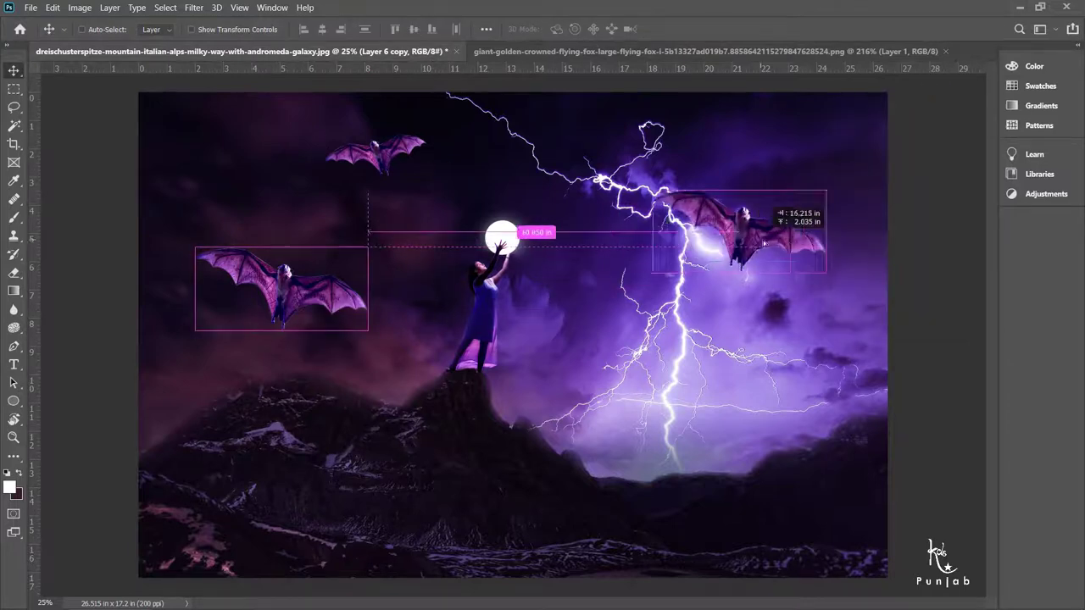
key(ctrl+t)
mouse_move(839, 183)
mouse_down()
mouse_move(866, 211)
mouse_move(842, 252)
mouse_up()
key(Return)
Step: Copy the upper bat down near the moon as a smaller bat
mouse_move(417, 182)
mouse_down()
mouse_move(460, 254)
mouse_move(444, 240)
mouse_move(717, 252)
mouse_move(628, 250)
mouse_move(551, 273)
mouse_move(565, 296)
mouse_up()
key(Return)
key(ctrl+t)
key(Return)
Step: Try an extra small bat copy, then discard it
drag(576, 250, 625, 331)
key(ctrl+t)
mouse_move(685, 359)
mouse_down()
mouse_move(667, 351)
mouse_move(703, 168)
mouse_move(618, 340)
mouse_move(235, 133)
mouse_move(625, 322)
mouse_up()
key(Escape)
key(Delete)
Step: Streak the large left bat with a Motion Blur of angle 0 and 33 pixels
click(193, 7)
mouse_move(202, 157)
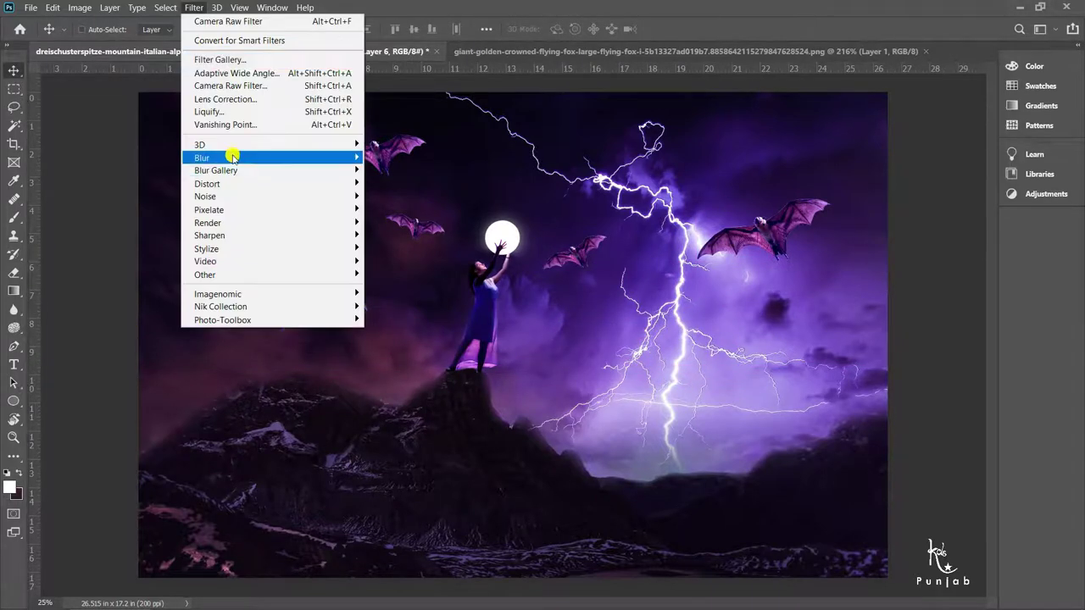
click(398, 235)
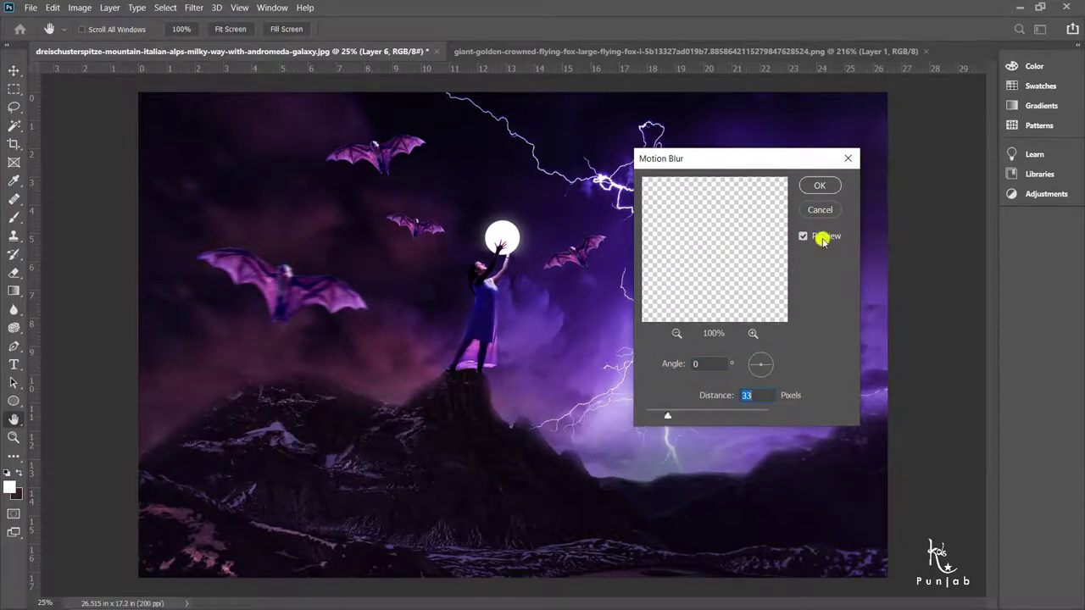
click(820, 183)
key(e)
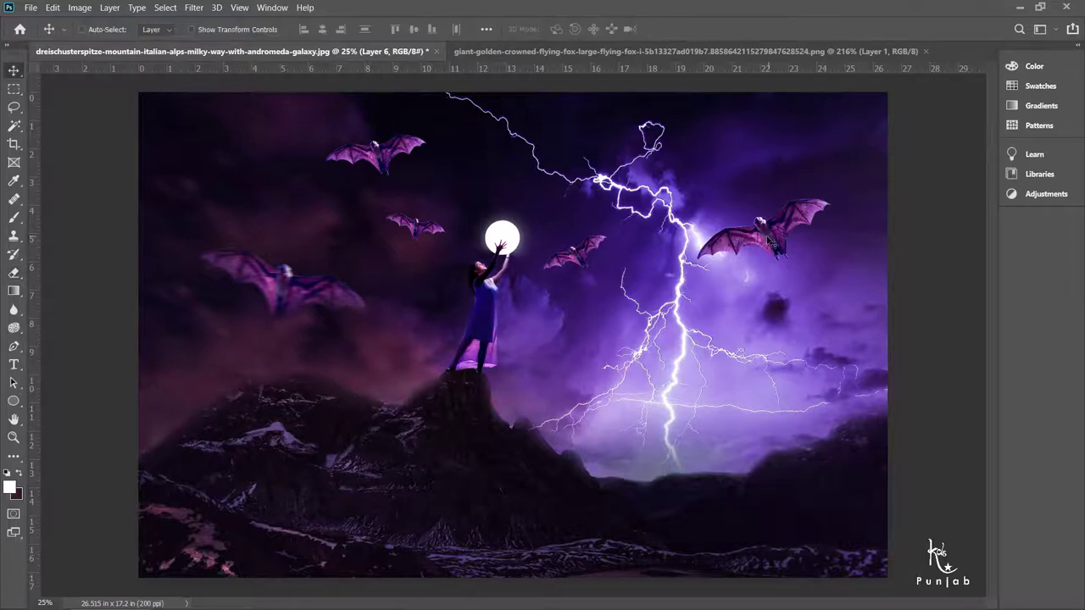
key(ctrl+j)
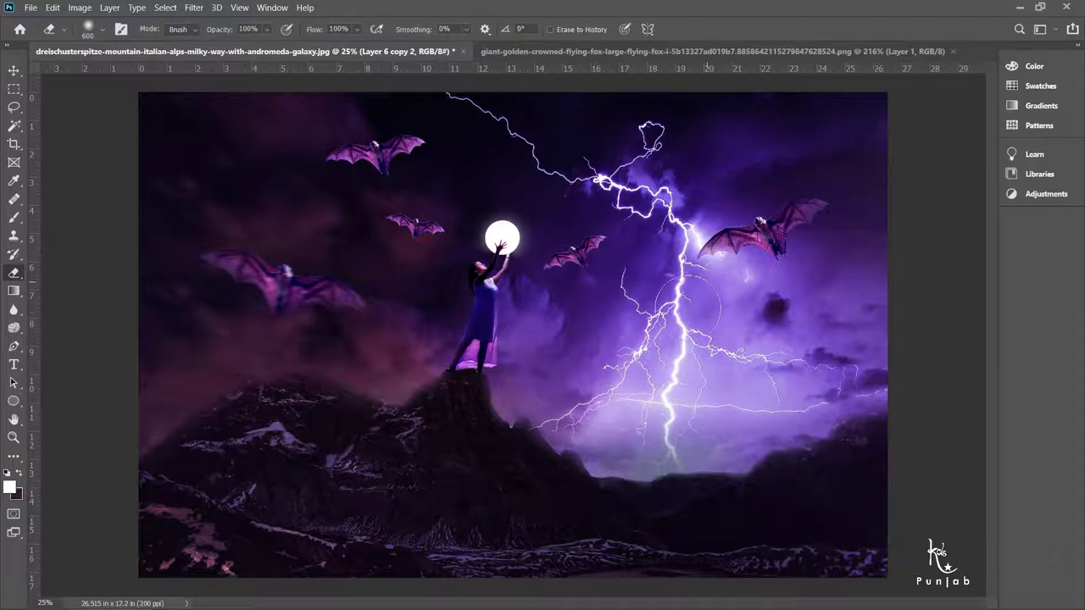
Step: Erase part of a bat copy's wingtip with an enlarged eraser brush
drag(765, 291, 811, 286)
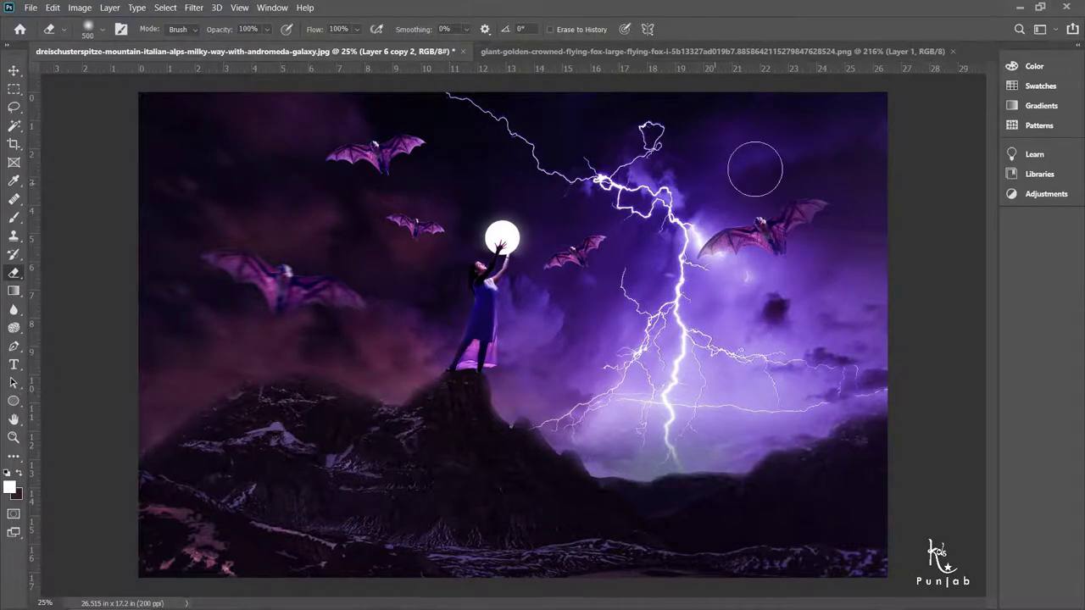
key(alt+bracketleft)
drag(376, 189, 344, 195)
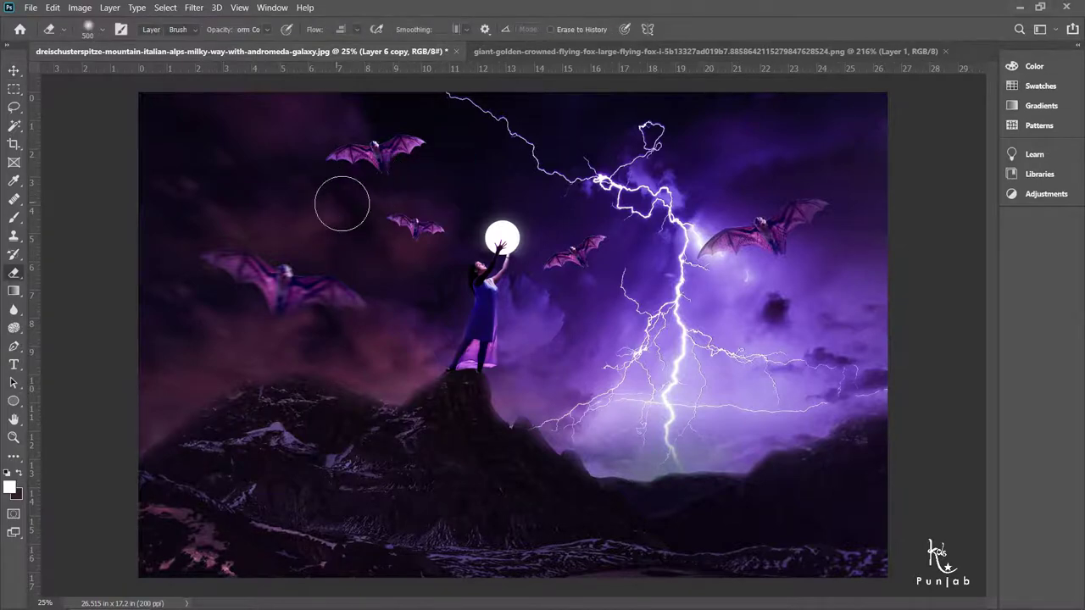
click(458, 128)
key(bracketright)
key(bracketright)
click(440, 231)
Step: Re-commit the upper and large left bats and rotate another bat copy about 15°
key(ctrl+t)
key(Return)
key(alt+bracketleft)
key(ctrl+t)
key(Return)
ctrl+click(415, 224)
key(ctrl+t)
mouse_move(457, 210)
mouse_down()
mouse_move(470, 221)
mouse_move(452, 187)
mouse_up()
key(Return)
Step: Tilt the bat copy near the moon about 42 degrees
right_click(603, 257)
click(604, 257)
key(ctrl+t)
drag(638, 309, 580, 222)
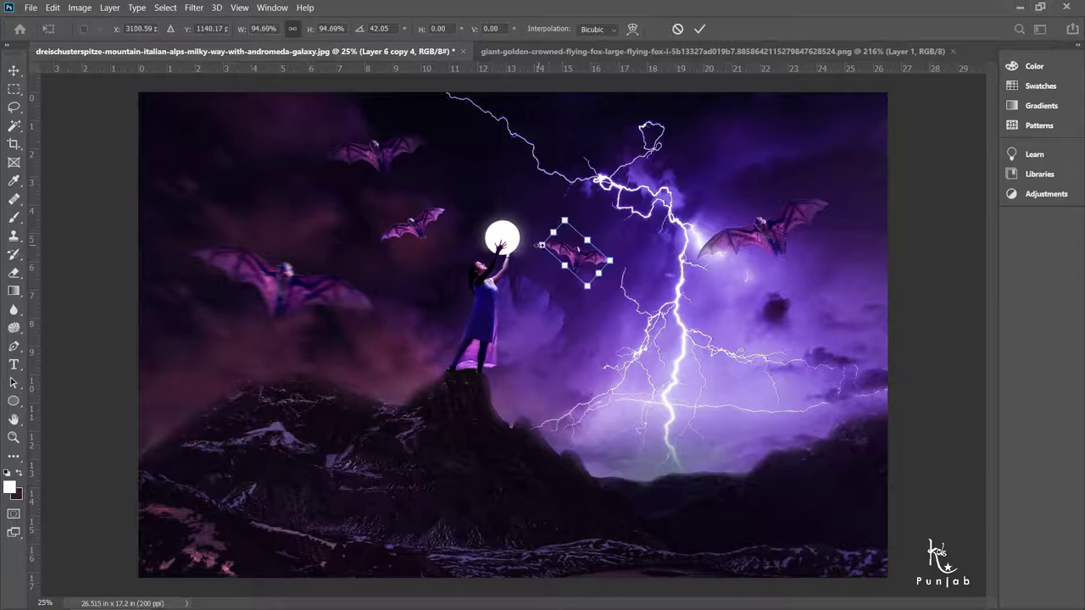
key(Return)
ctrl+click(392, 197)
key(e)
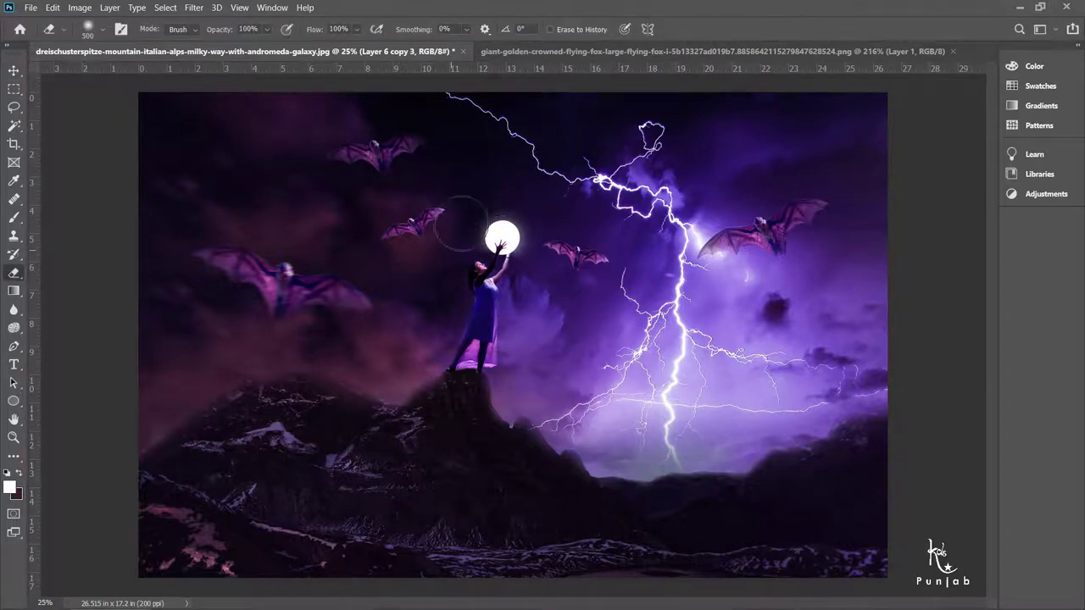
Step: Select the large right bat and set up a 16-pixel Motion Blur
key(v)
ctrl+click(797, 230)
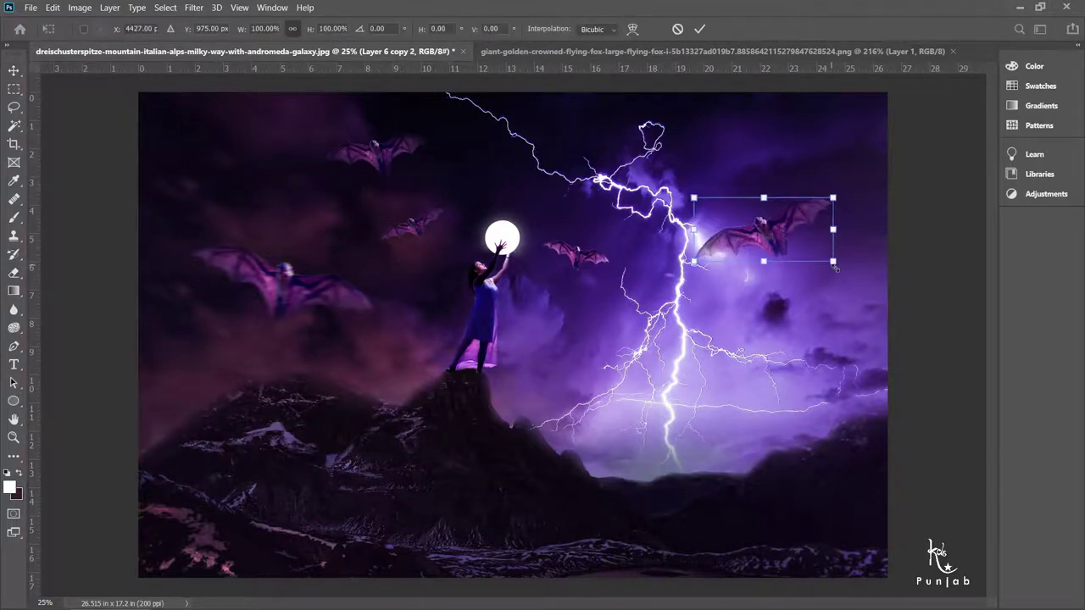
click(194, 8)
click(398, 246)
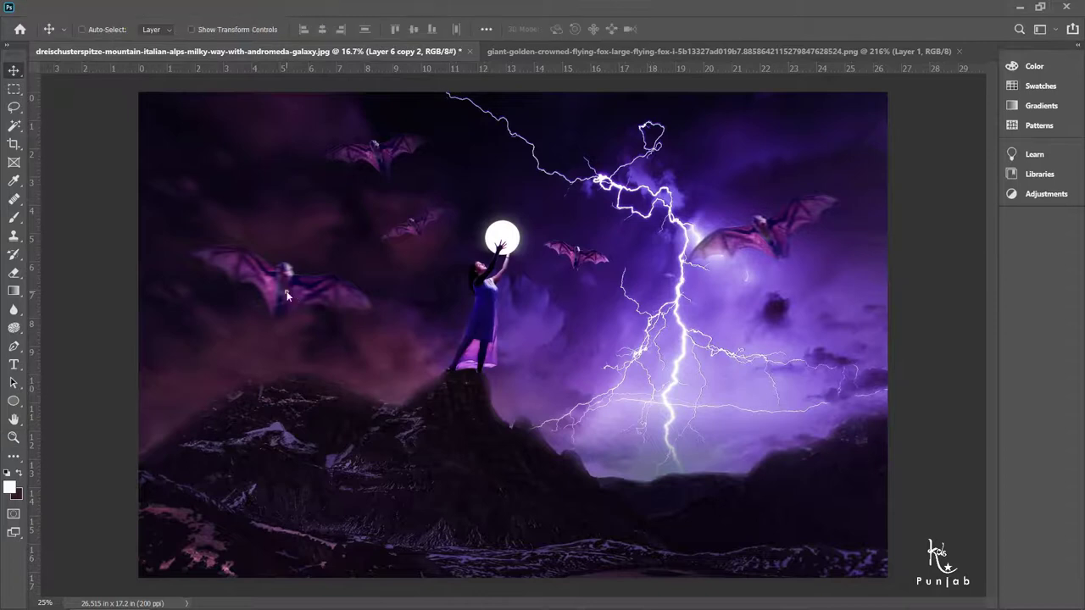
Step: Apply the right bat's motion blur and brighten it and a duplicate with Brightness/Contrast
click(79, 8)
mouse_move(101, 41)
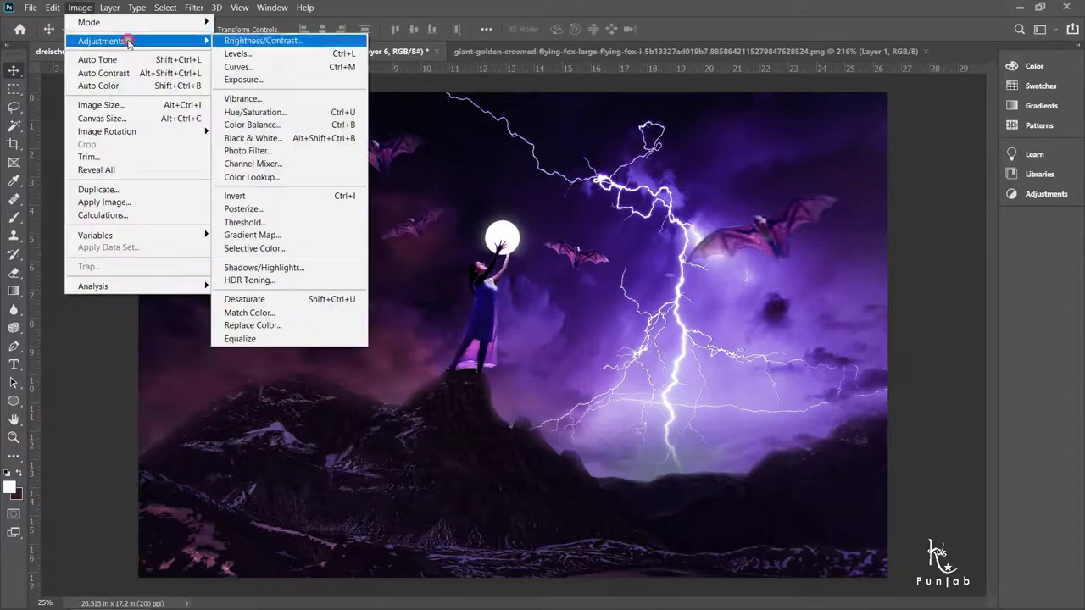
click(261, 40)
click(962, 165)
key(ctrl+j)
click(80, 7)
click(261, 41)
key(Return)
Step: Duplicate the bat layer again and brighten the copy (brightness 54, contrast 15)
key(ctrl+j)
click(80, 7)
click(262, 41)
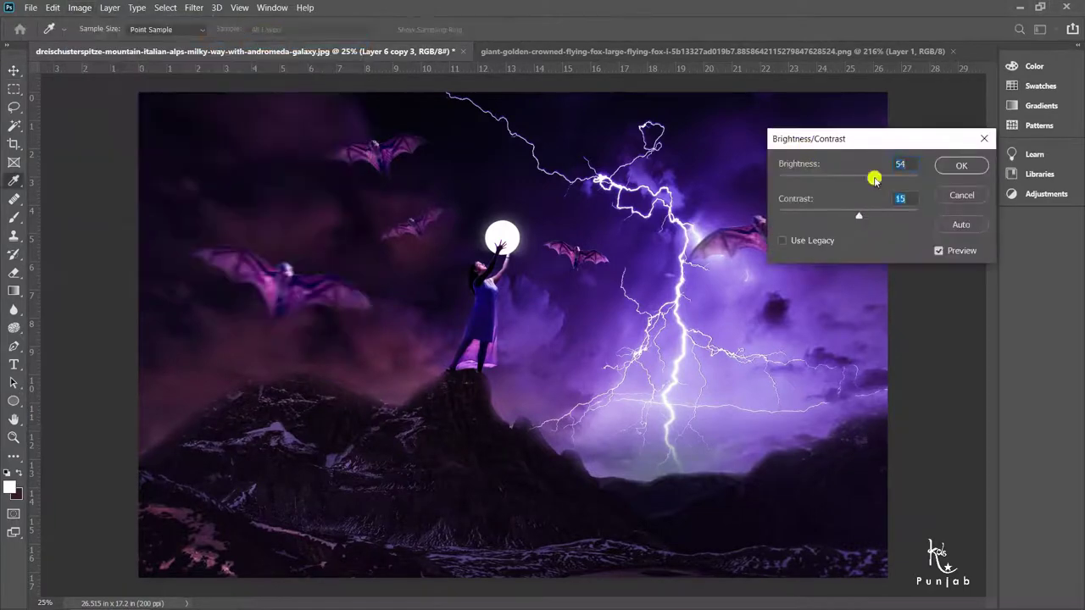
key(Return)
key(ctrl+j)
Step: Soft-erase a bat copy into the sky and brighten another bat layer
key(e)
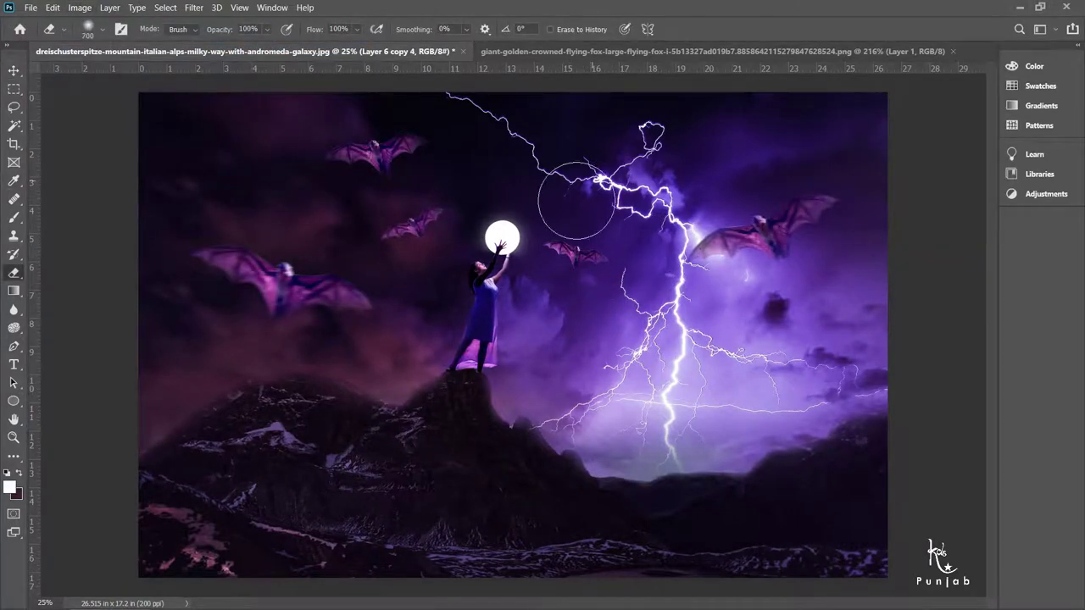
key(v)
click(79, 7)
click(261, 41)
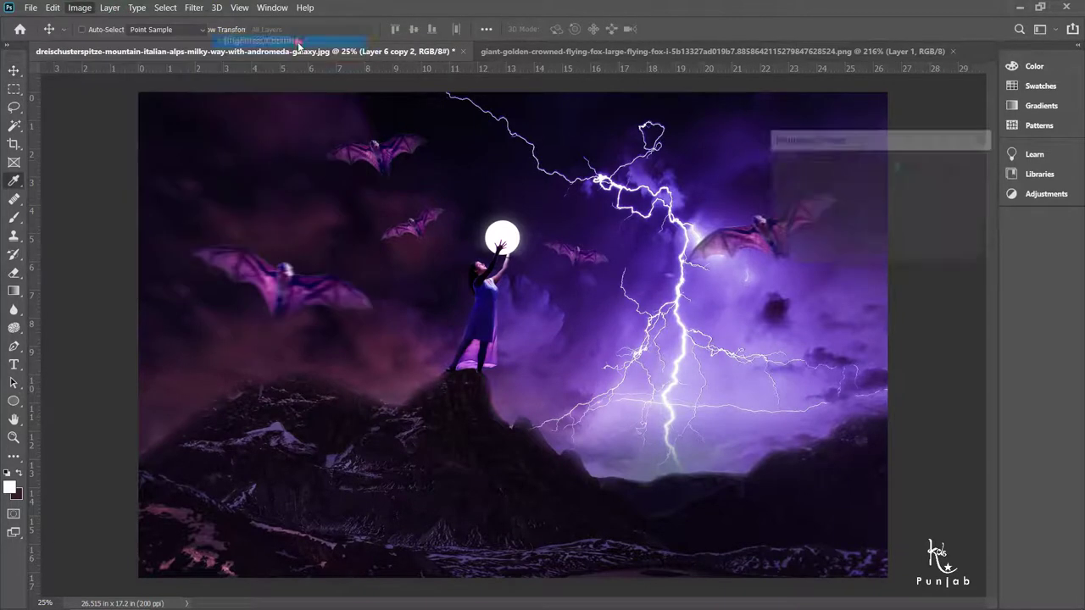
key(Return)
key(e)
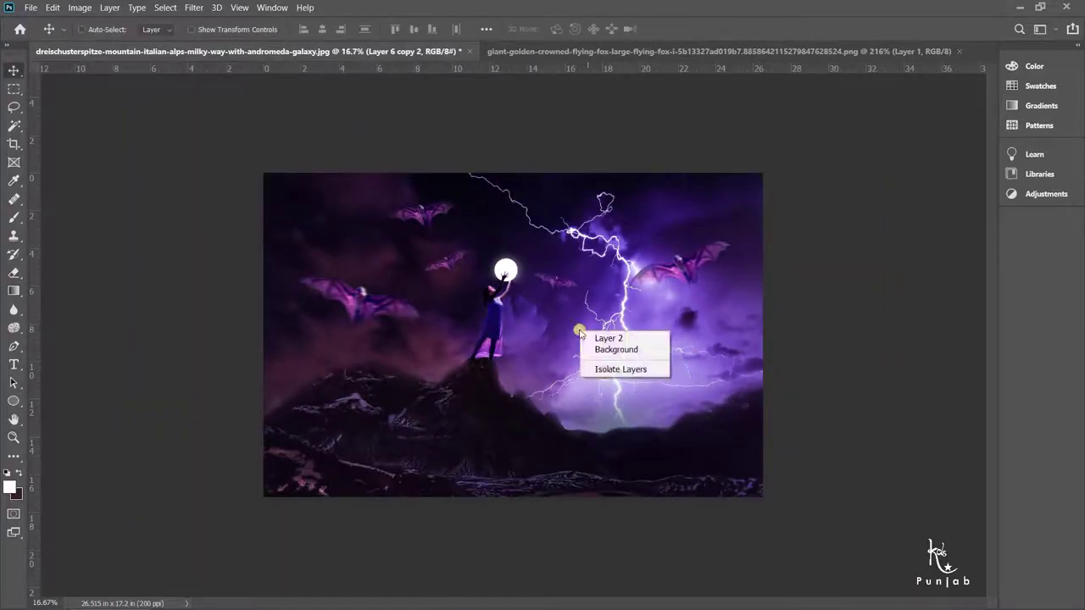
Step: Boost the lightning sky Layer 2 with Brightness/Contrast around 11/27
drag(535, 153, 846, 139)
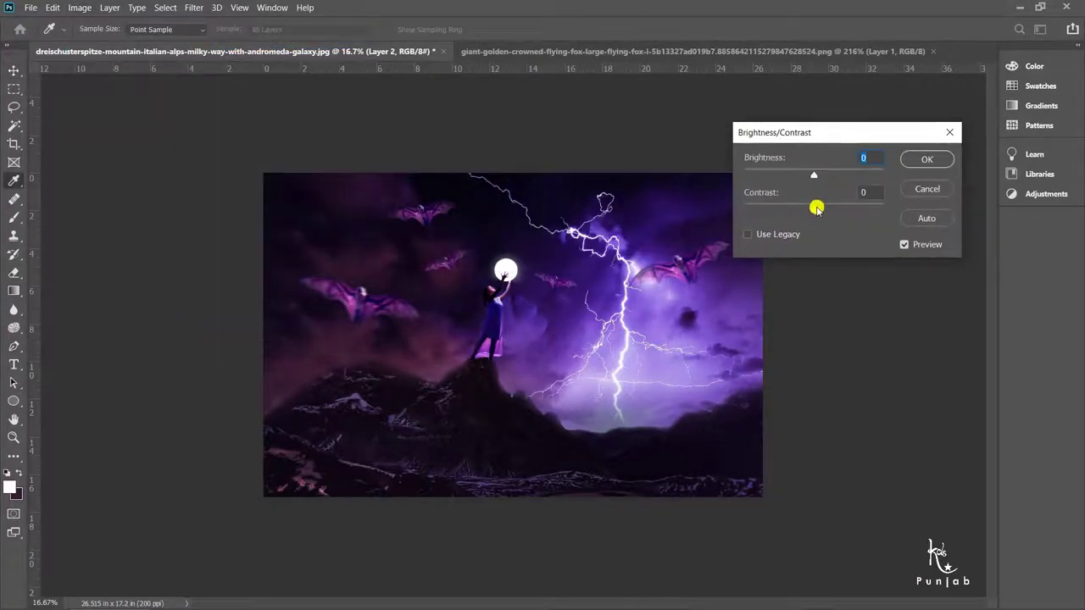
drag(813, 175, 820, 177)
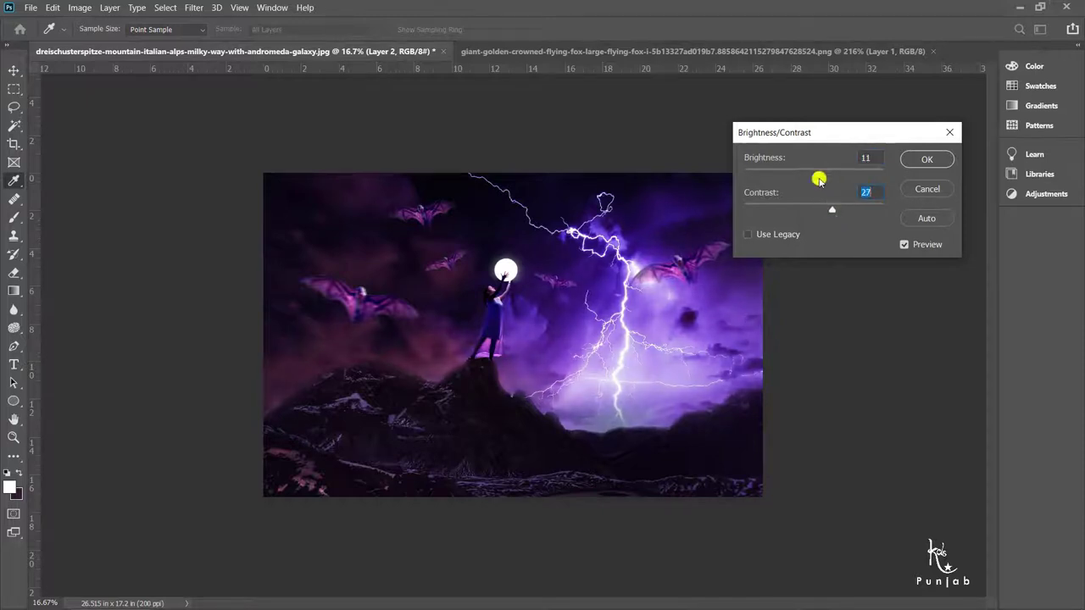
key(Return)
key(v)
Step: Select the mountain Layer 1 and apply Brightness/Contrast around 17/24
scroll(758, 467, up, 3)
right_click(494, 407)
click(517, 417)
click(80, 8)
click(272, 39)
drag(814, 209, 831, 212)
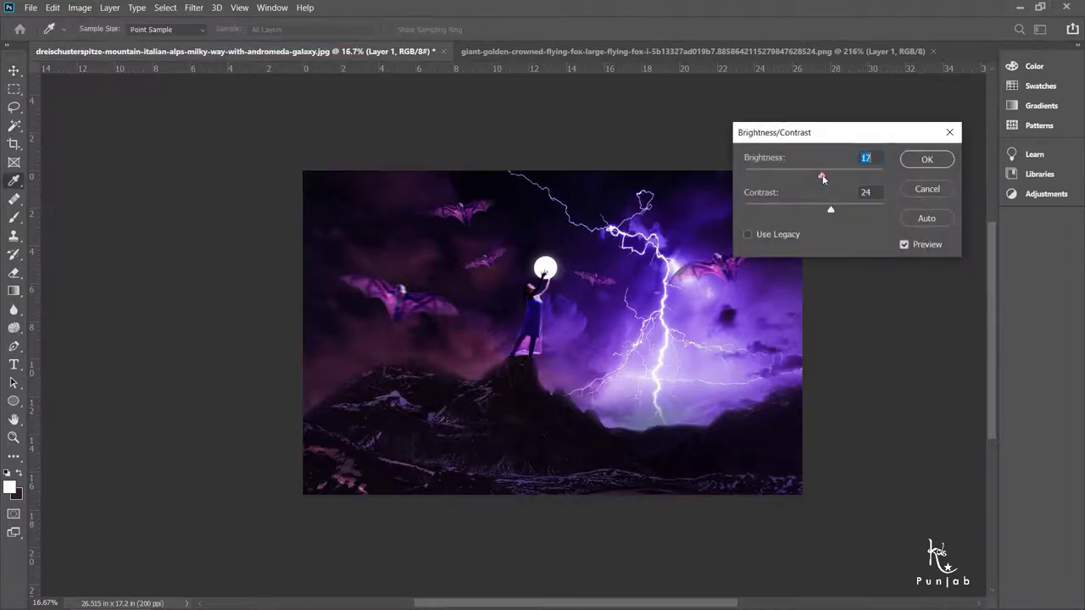
key(Return)
key(z)
scroll(630, 386, up, 4)
scroll(627, 378, up, 2)
Step: Duplicate a bat, then transform the bat near the moon and rotate the Layer 6 copy 4 bat
scroll(631, 367, down, 2)
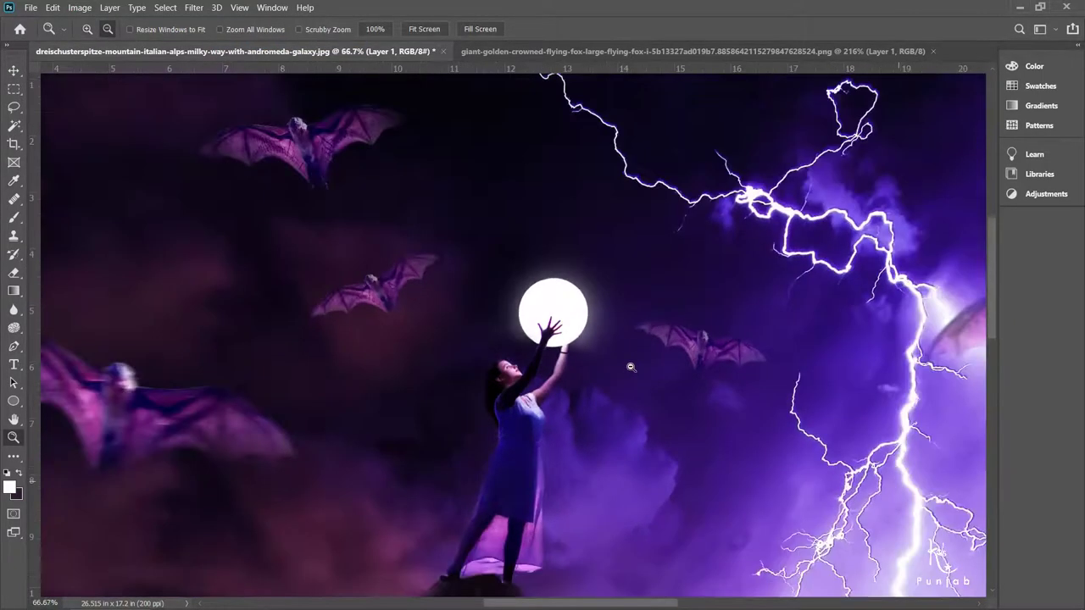
scroll(631, 368, down, 6)
key(ctrl+j)
key(ctrl+t)
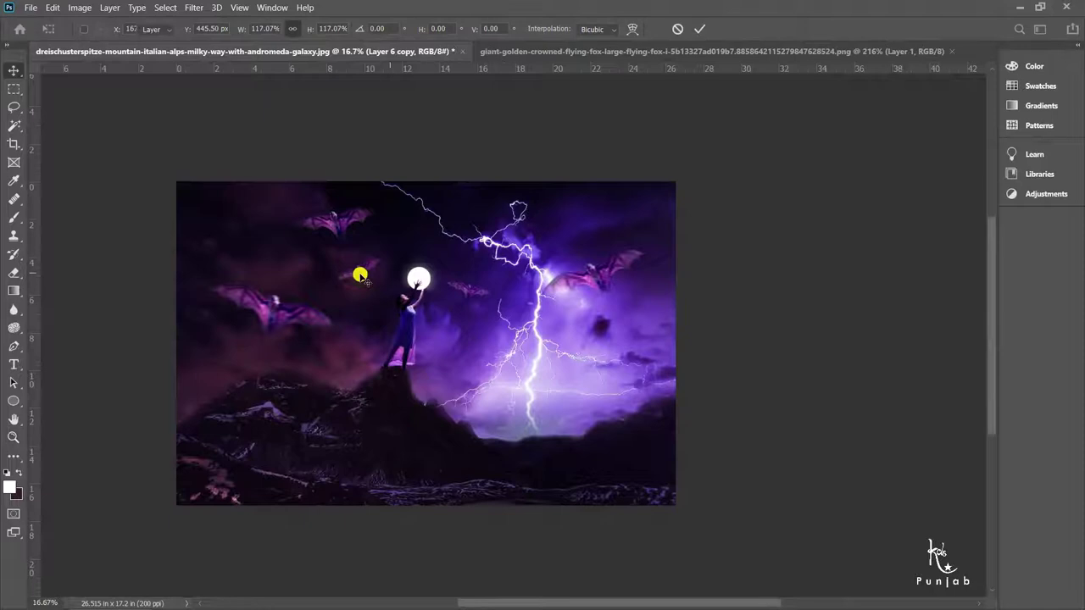
key(Return)
right_click(490, 306)
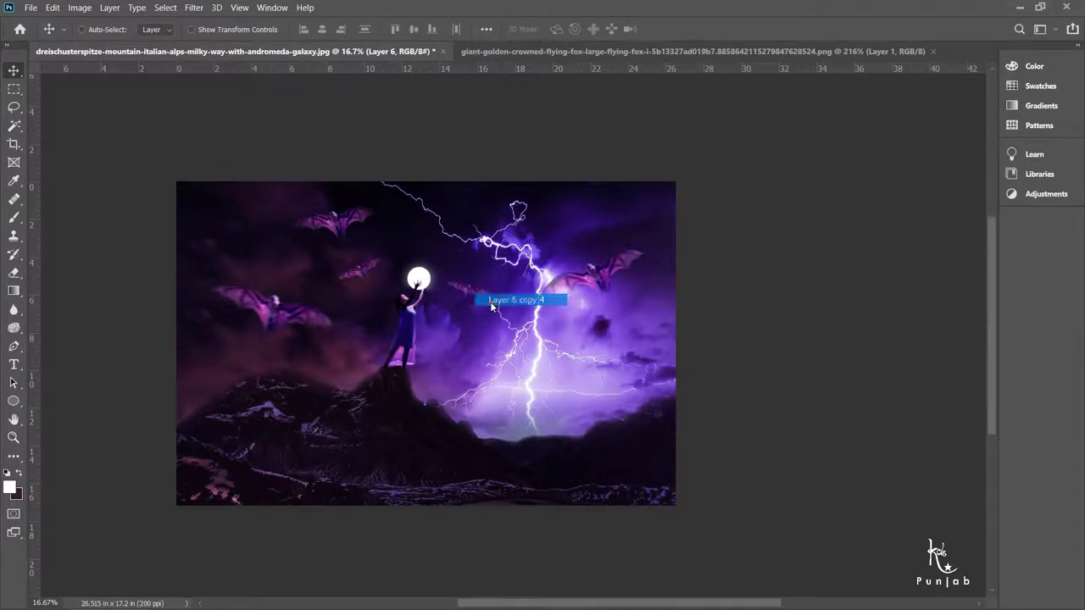
click(492, 302)
key(ctrl+t)
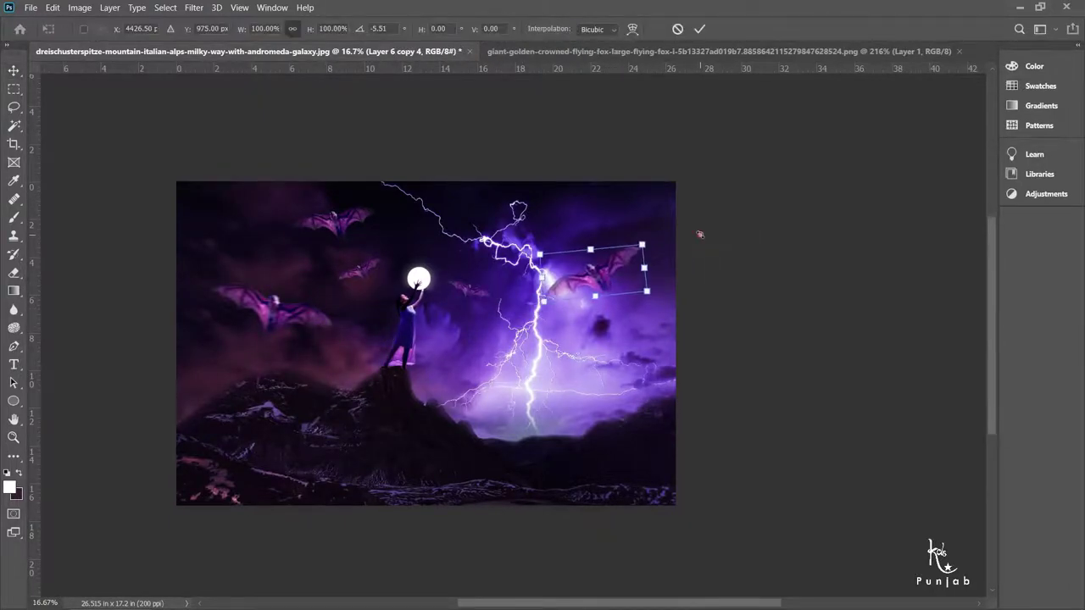
key(Return)
scroll(700, 246, up, 2)
scroll(700, 271, down, 2)
Step: Erase stray pixels around the woman on the Layer 6 copy 2 bat, shrinking the eraser to 250
ctrl+click(702, 281)
key(e)
key(ctrl+plus)
ctrl+click(767, 406)
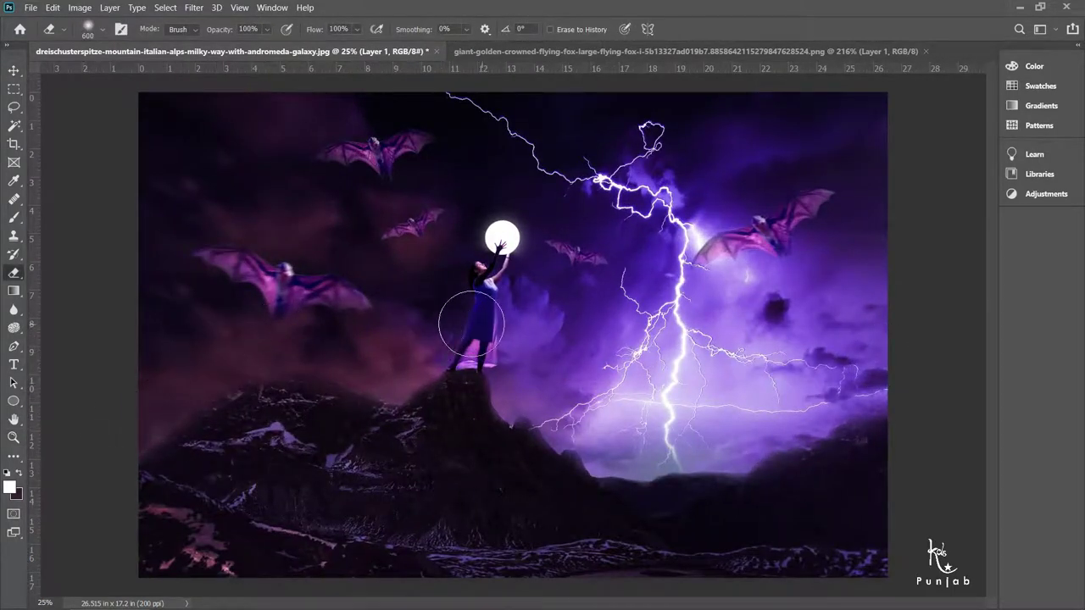
key(ctrl+plus)
key(ctrl+plus)
ctrl+click(416, 419)
key(bracketleft)
key(bracketleft)
key(bracketleft)
Step: Zoom out until the whole image fits in the window
key(z)
alt+click(509, 363)
alt+click(630, 370)
alt+click(582, 351)
right_click(582, 342)
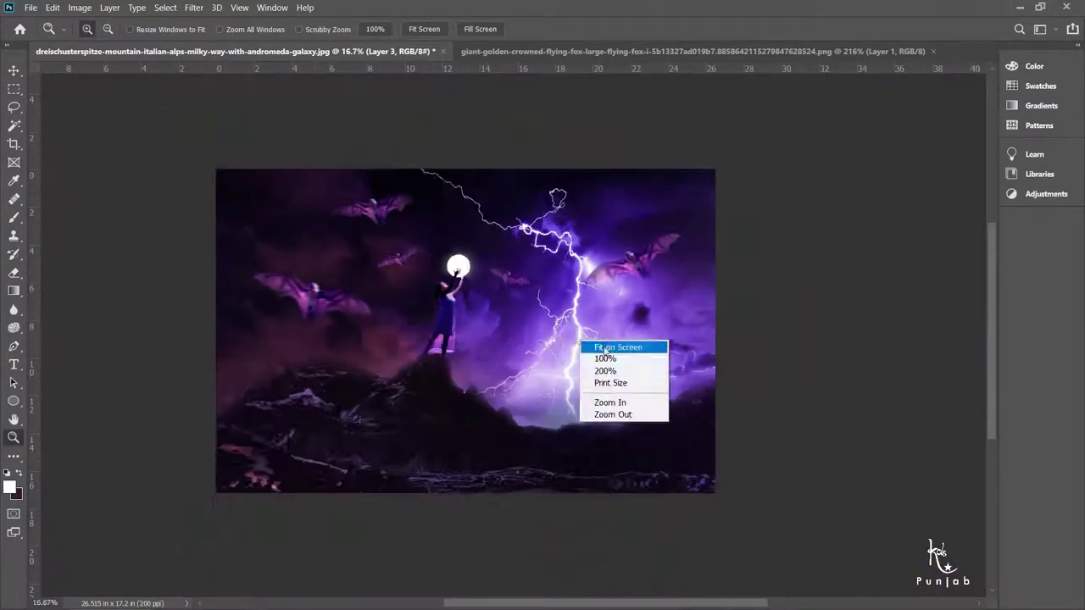
click(605, 349)
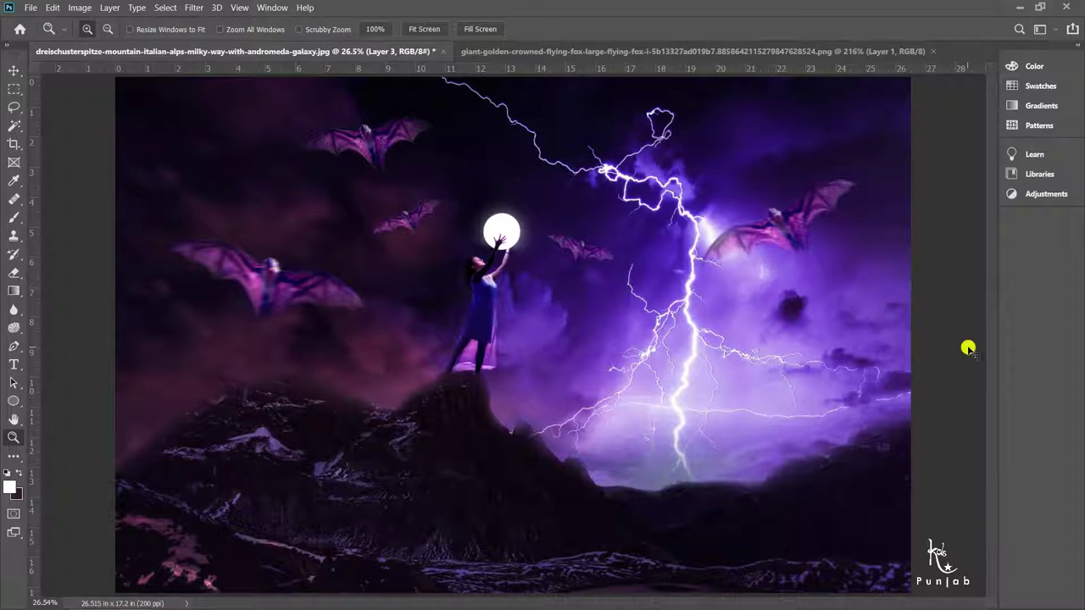
alt+click(719, 348)
alt+click(630, 314)
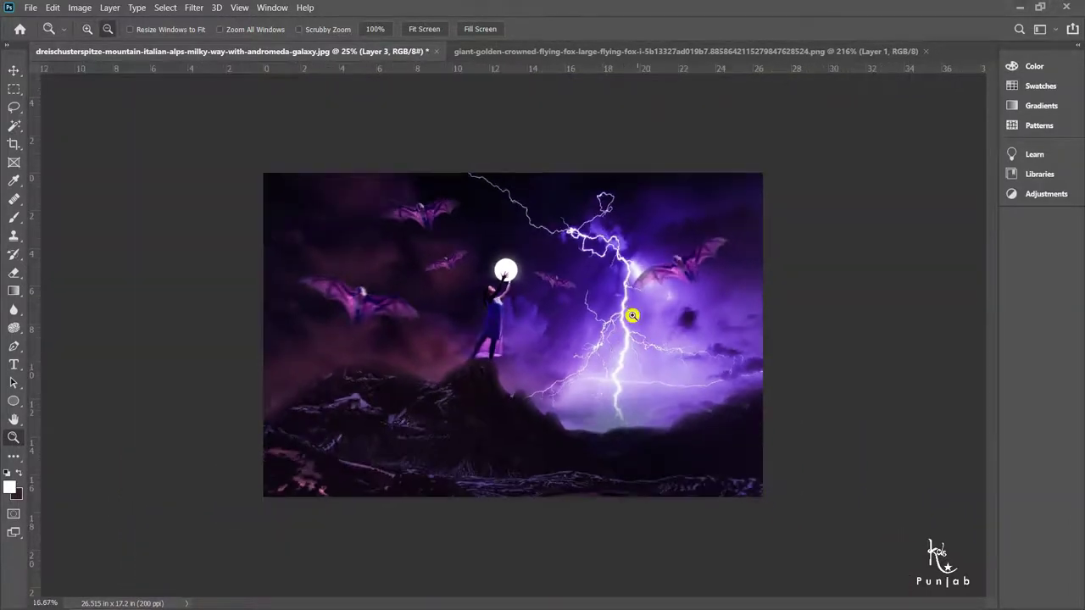
Step: Flatten all layers into a single Background layer and bring up the Camera Raw Filter
key(F7)
click(992, 101)
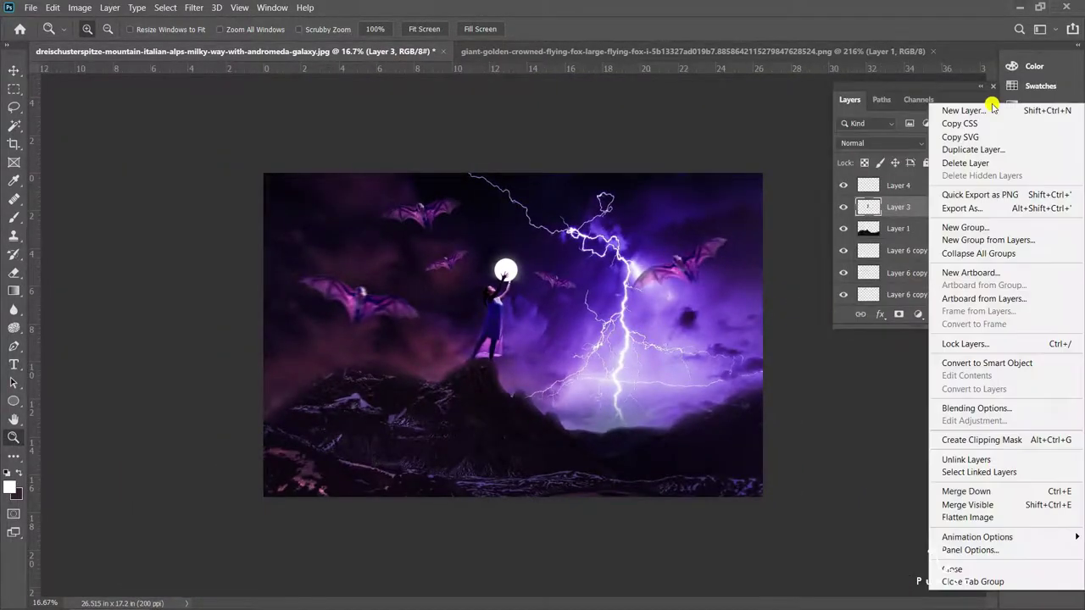
click(961, 518)
key(v)
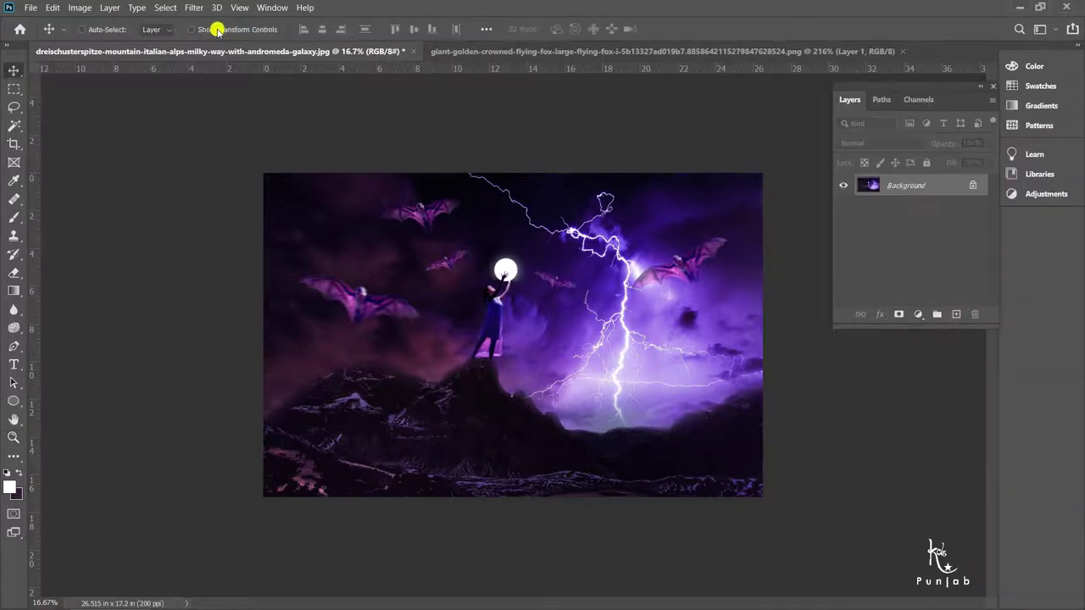
click(194, 8)
click(242, 86)
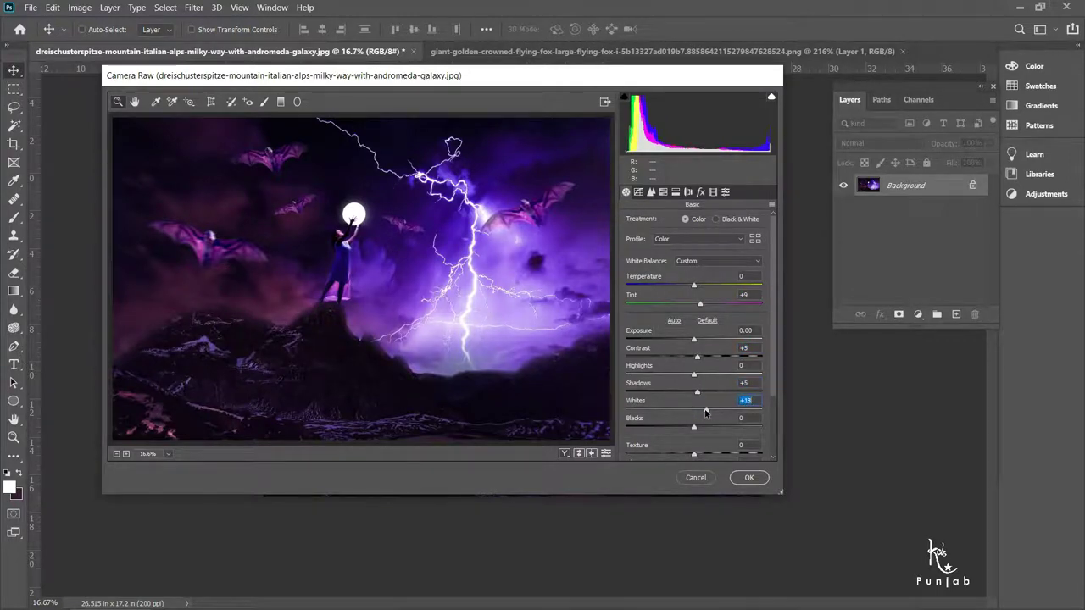
Step: Lower Blacks to -7, Vibrance to -20 and Saturation to -15 in Camera Raw, then apply
drag(772, 390, 779, 458)
drag(692, 438, 681, 436)
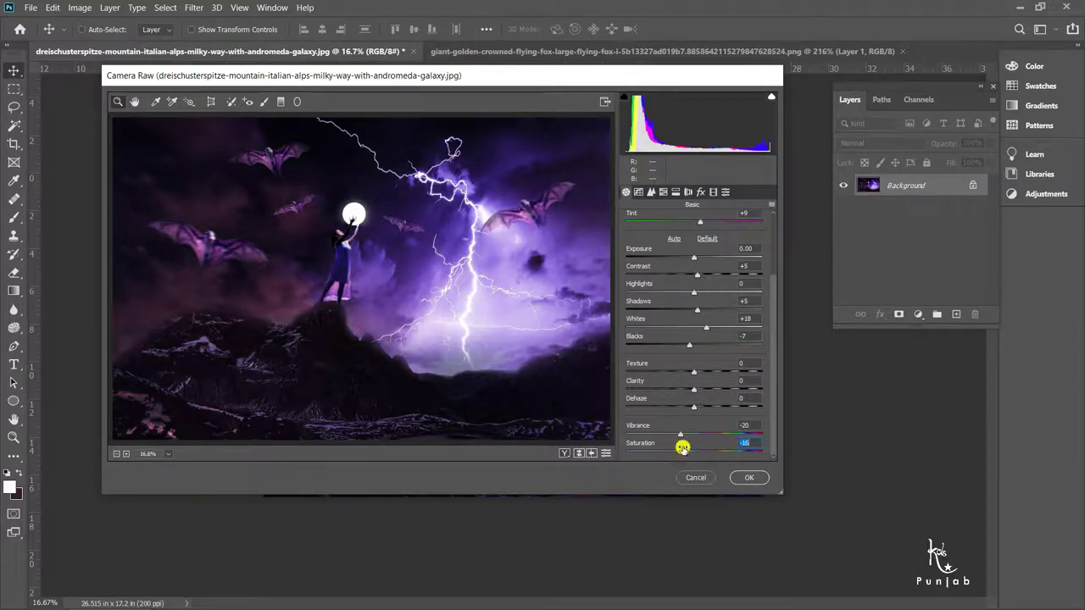
click(748, 478)
Step: Zoom the graded composite out and back in to fill the window, then hide the Layers panel
key(z)
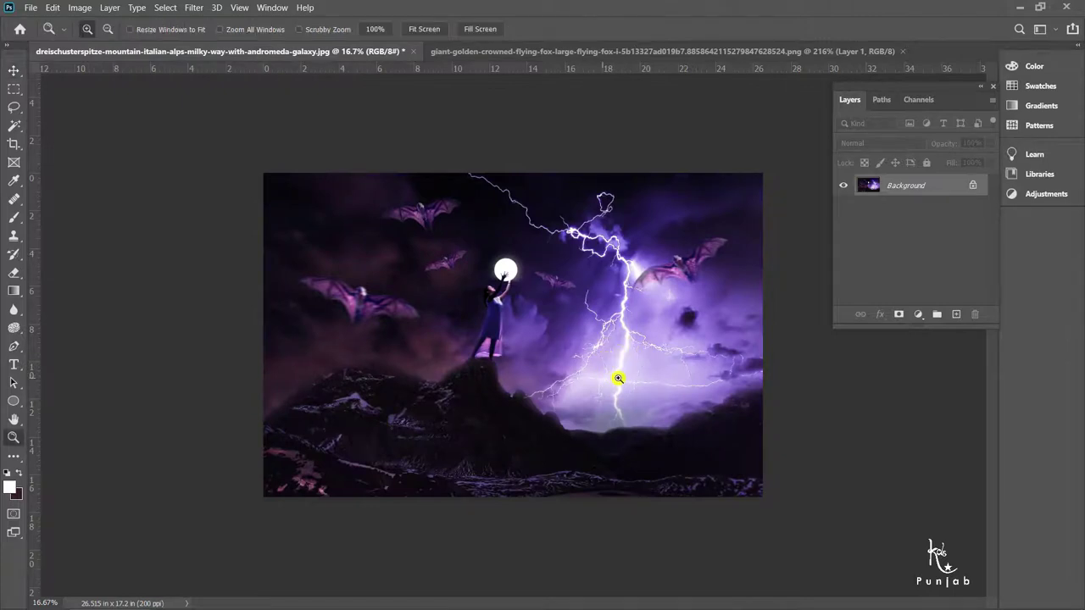
alt+click(603, 376)
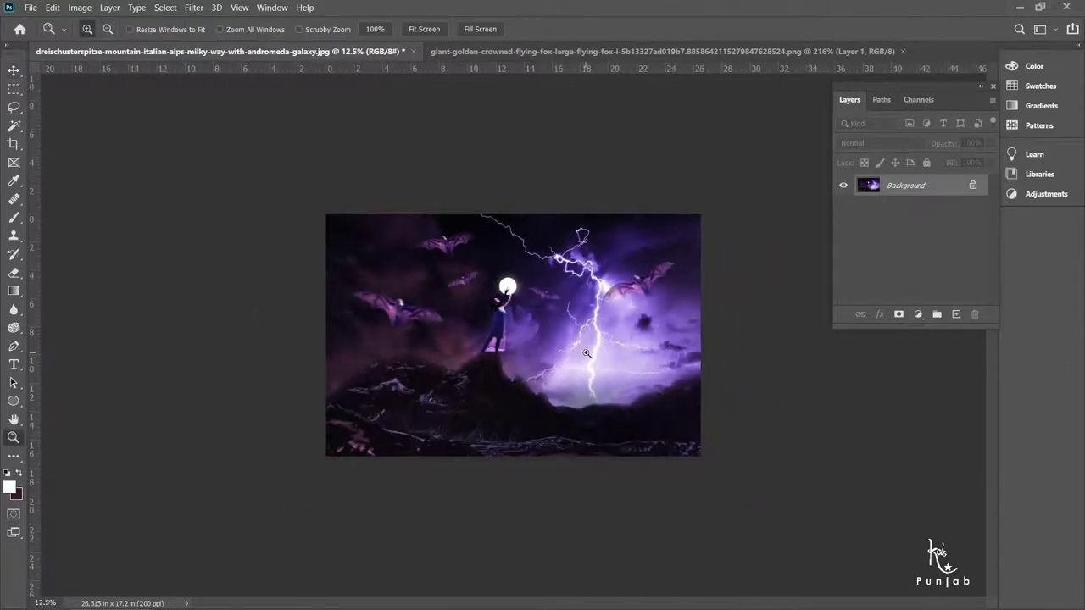
click(629, 394)
alt+click(685, 423)
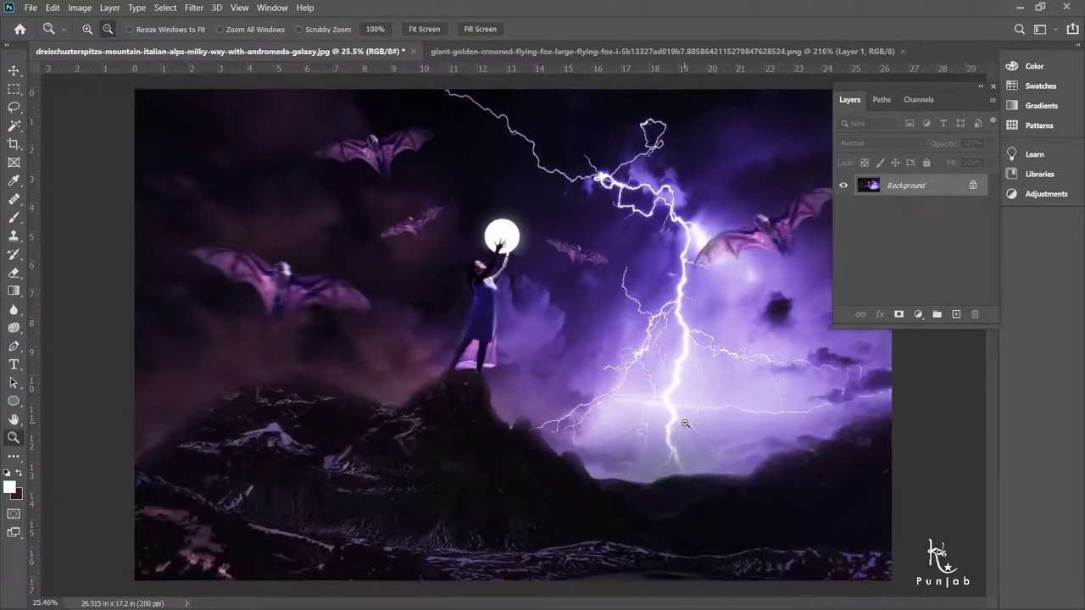
key(F7)
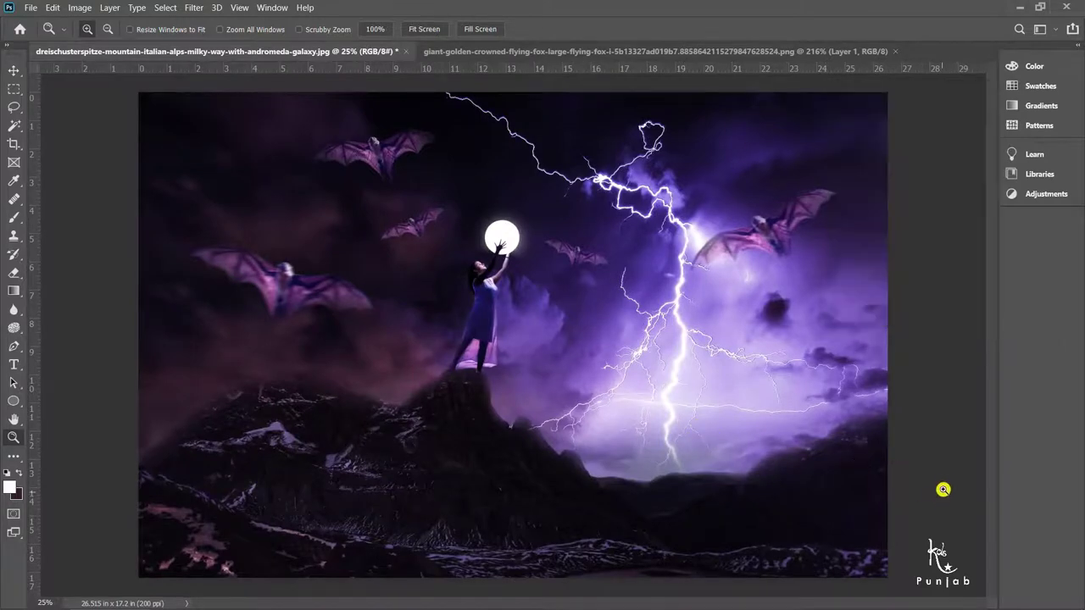